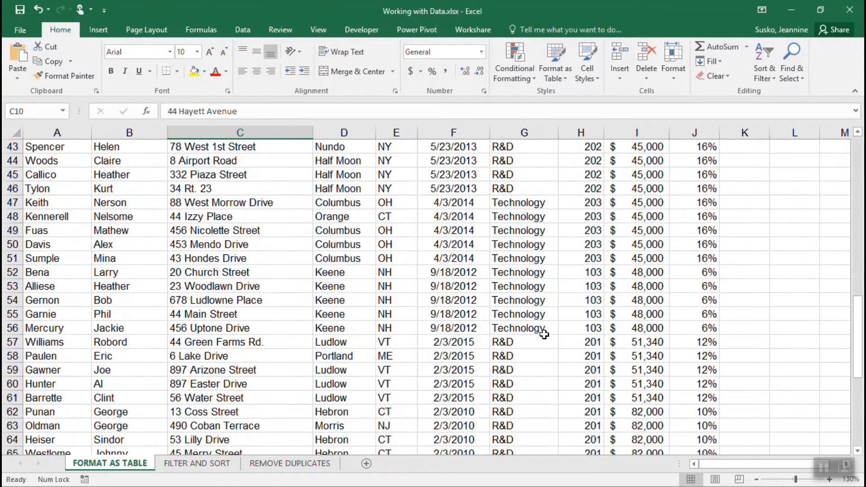
# Step: Format the employee list A2:J82 as a table with headers, using a blue medium style with banded rows
pyautogui.scroll(8, 544, 334)
pyautogui.scroll(14, 544, 334)
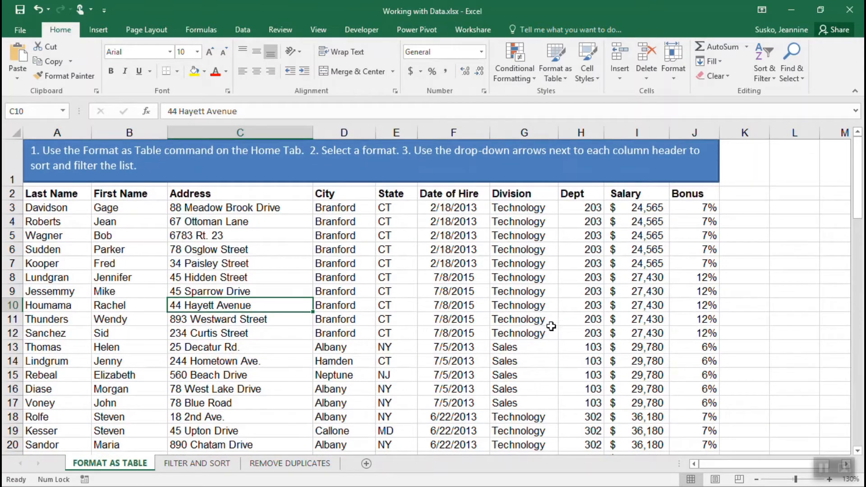
pyautogui.click(567, 80)
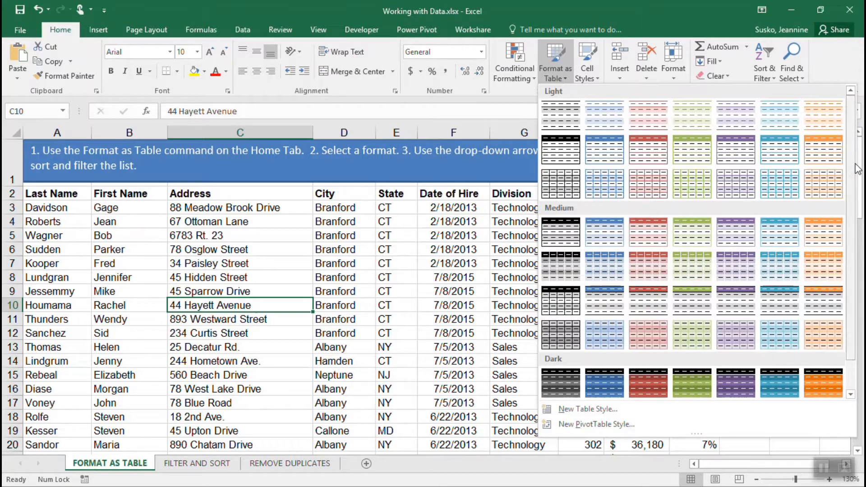
pyautogui.scroll(-2, 852, 174)
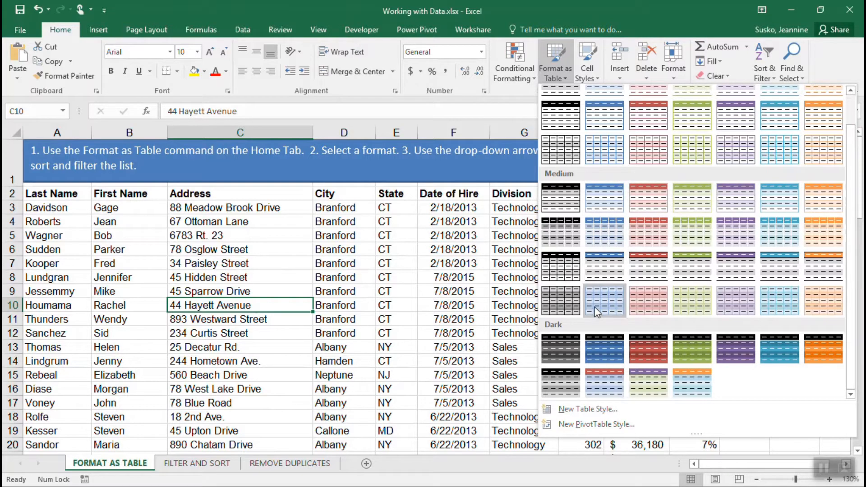
pyautogui.click(609, 274)
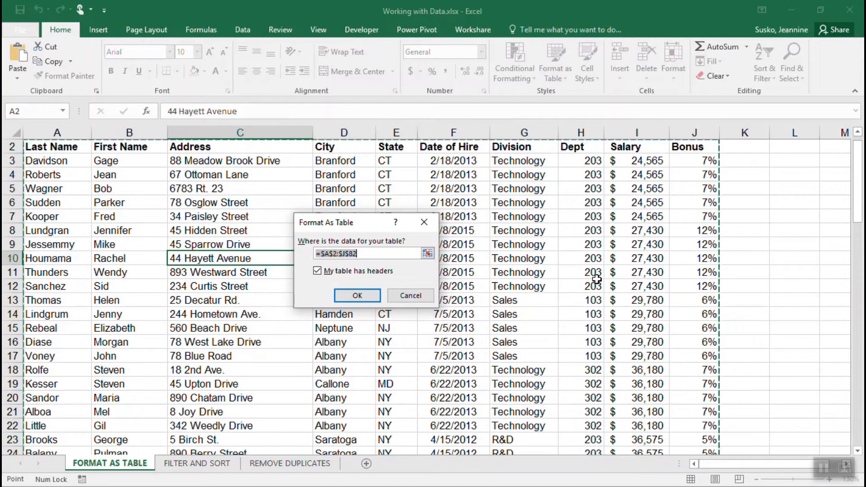
pyautogui.scroll(-8, 529, 304)
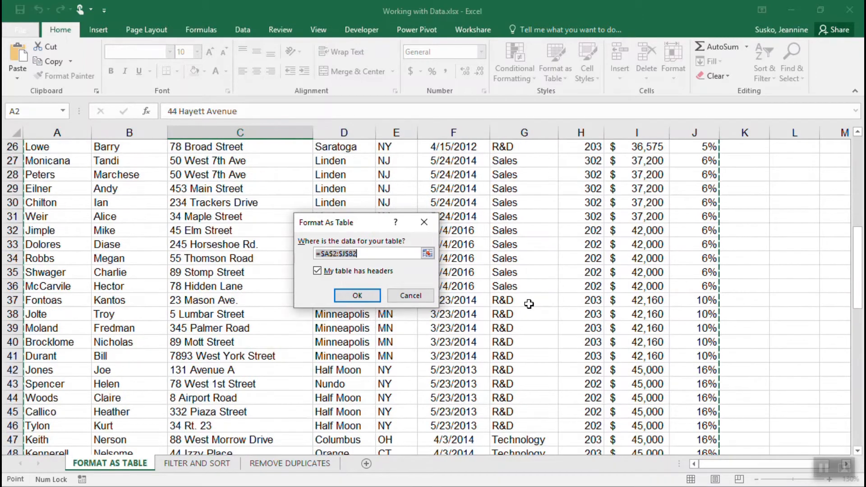
pyautogui.scroll(-14, 528, 304)
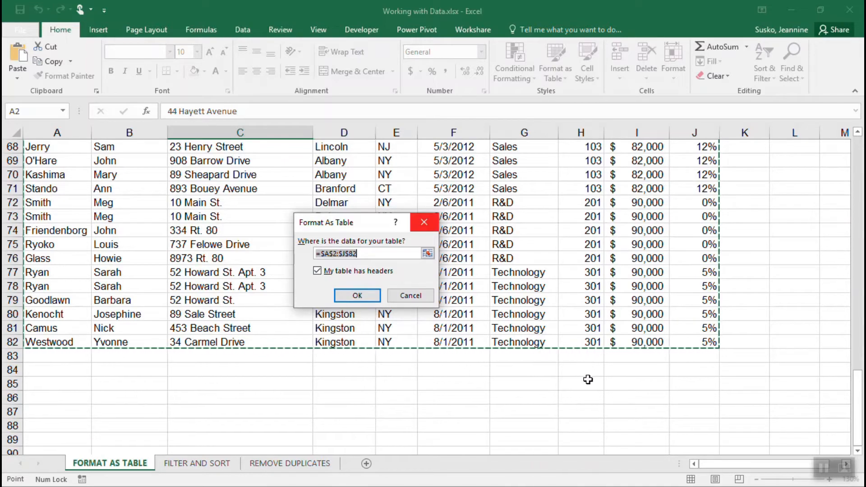
pyautogui.scroll(14, 586, 375)
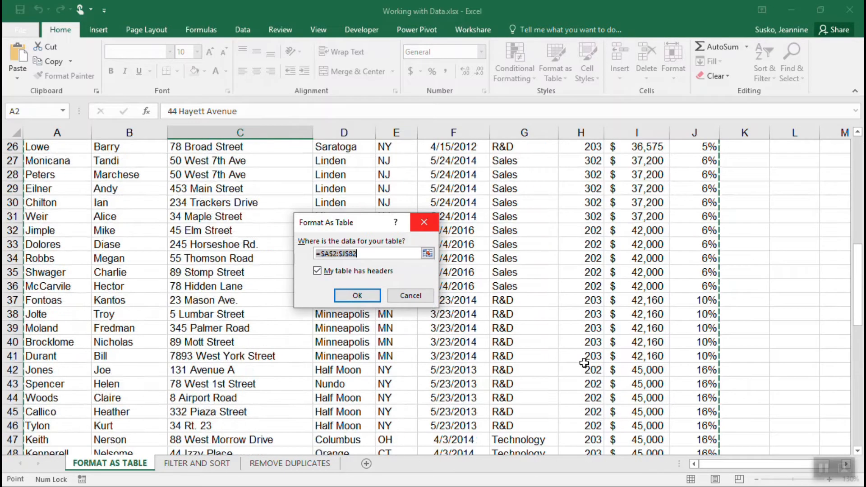
pyautogui.scroll(8, 587, 360)
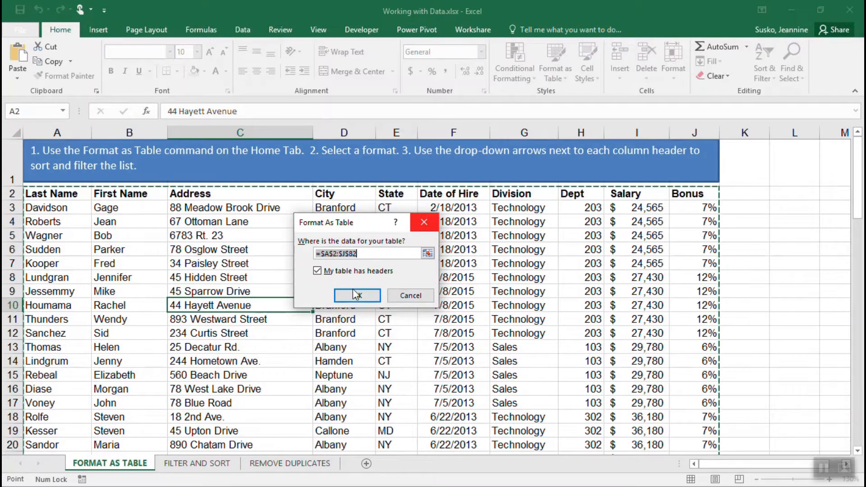
pyautogui.click(357, 295)
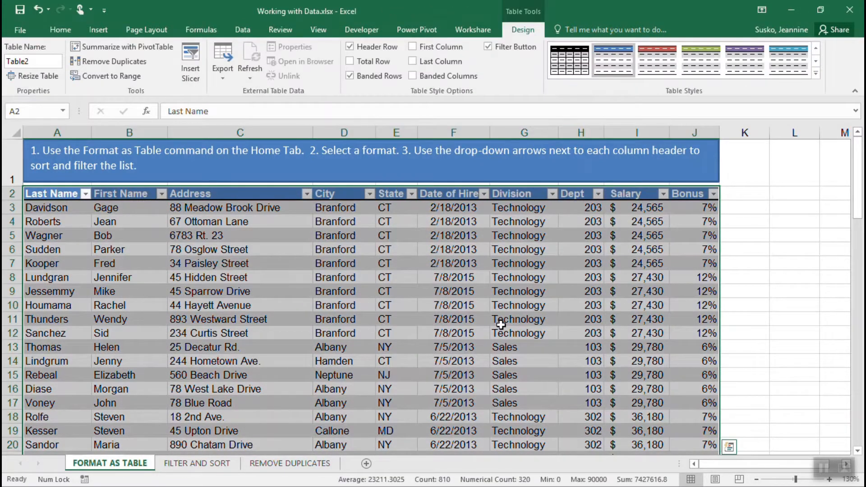
pyautogui.click(297, 347)
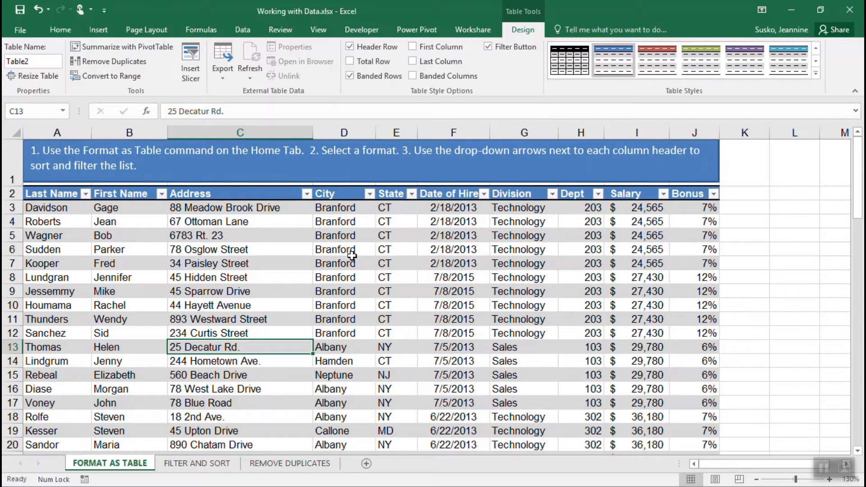
# Step: Review the sort and filter options of the Last Name column without applying any
pyautogui.click(86, 194)
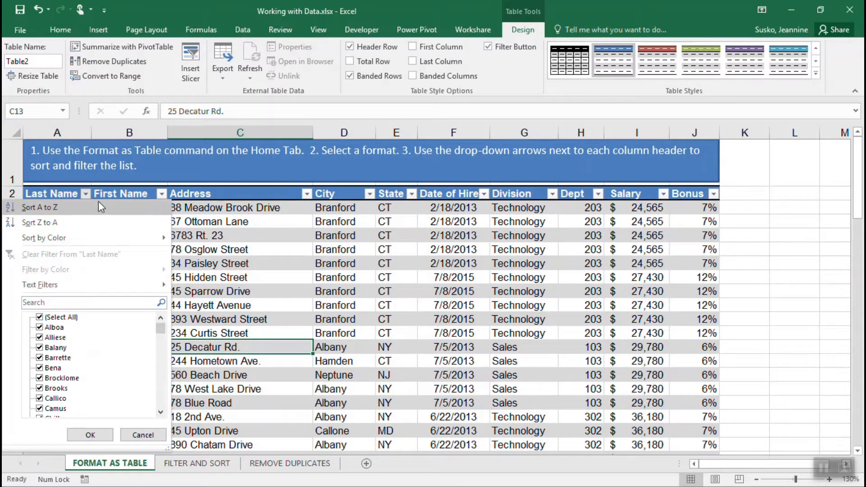
pyautogui.moveTo(135, 243)
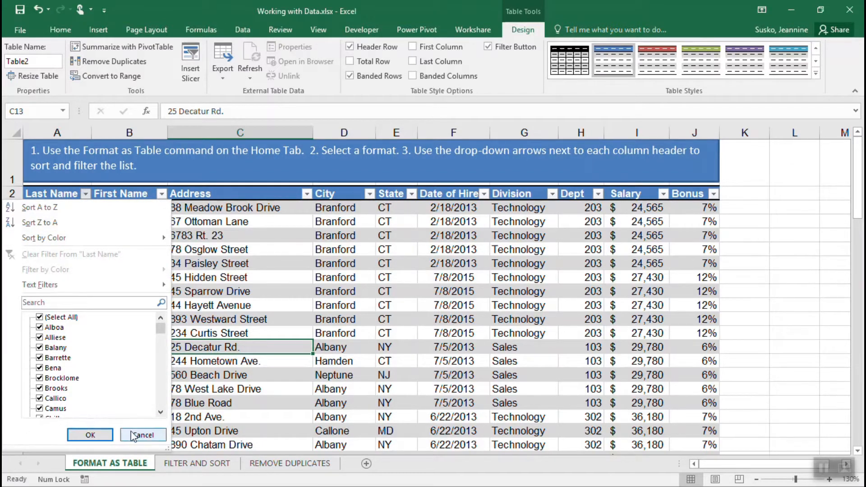
pyautogui.click(143, 435)
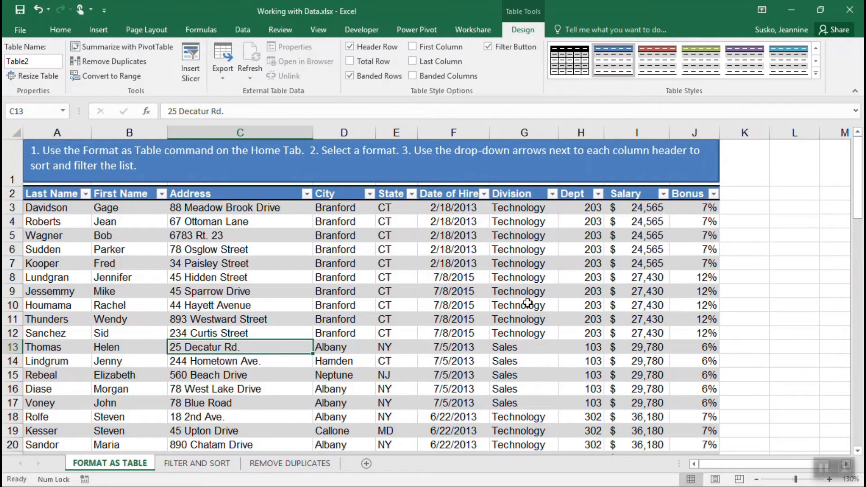
# Step: Examine how the table's column headings are displayed for the rows farther down
pyautogui.scroll(-11, 528, 303)
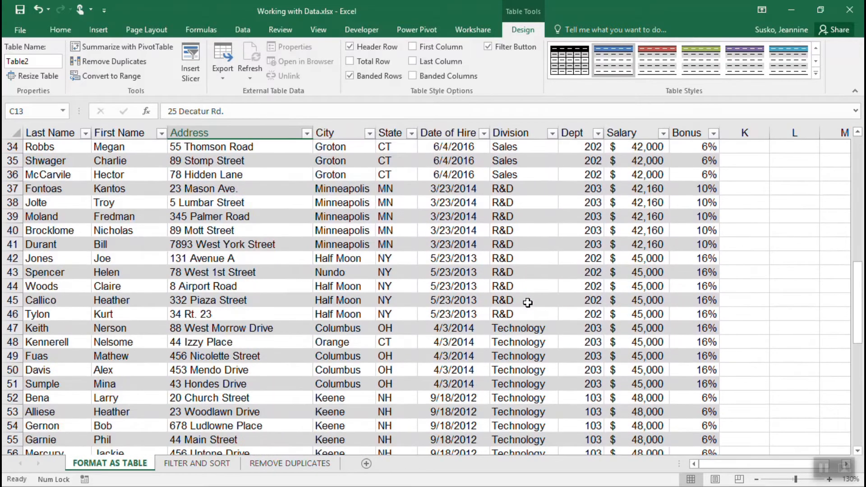
pyautogui.scroll(-3, 527, 303)
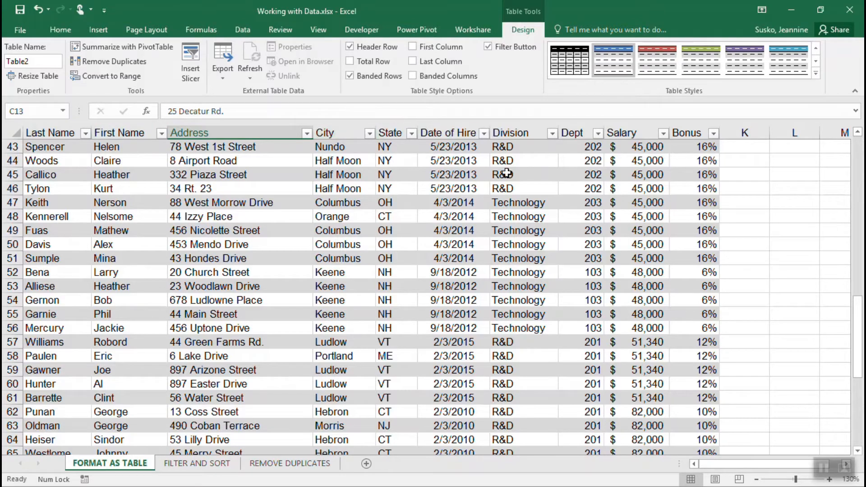
pyautogui.scroll(14, 496, 283)
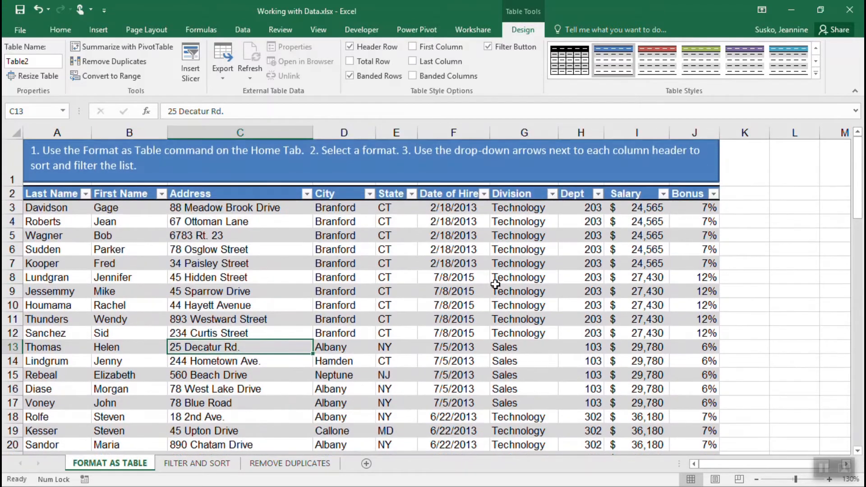
# Step: On the FILTER AND SORT sheet, select cell C16 and examine the column headings down the unformatted list
pyautogui.click(183, 462)
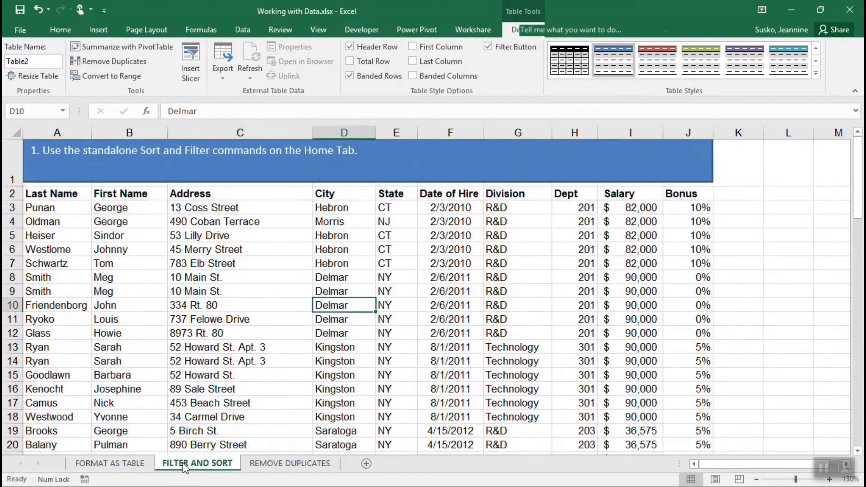
pyautogui.click(192, 386)
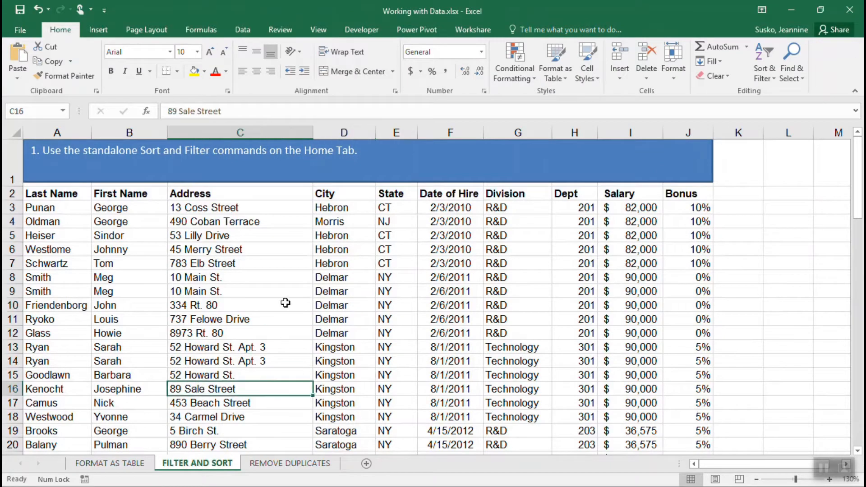
pyautogui.scroll(-12, 209, 304)
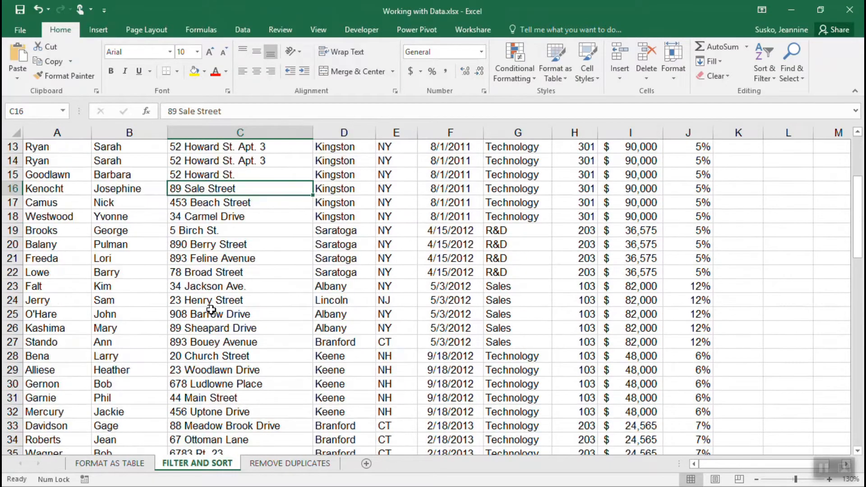
pyautogui.scroll(-7, 211, 310)
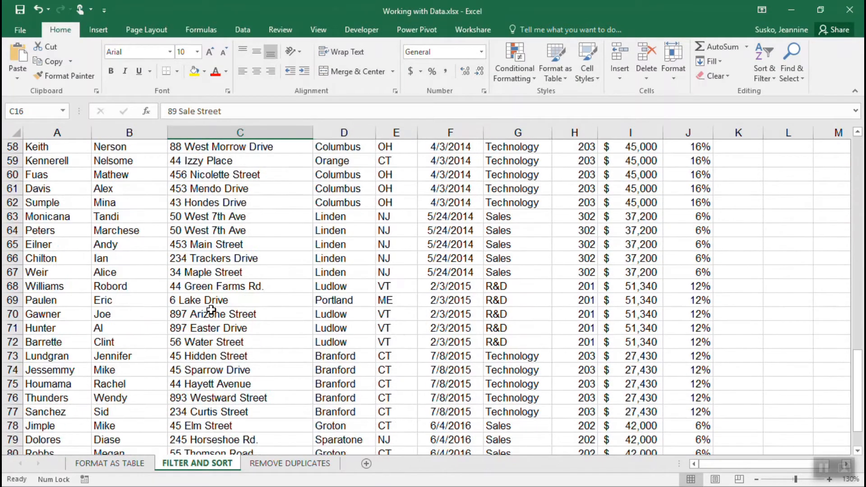
pyautogui.scroll(19, 210, 249)
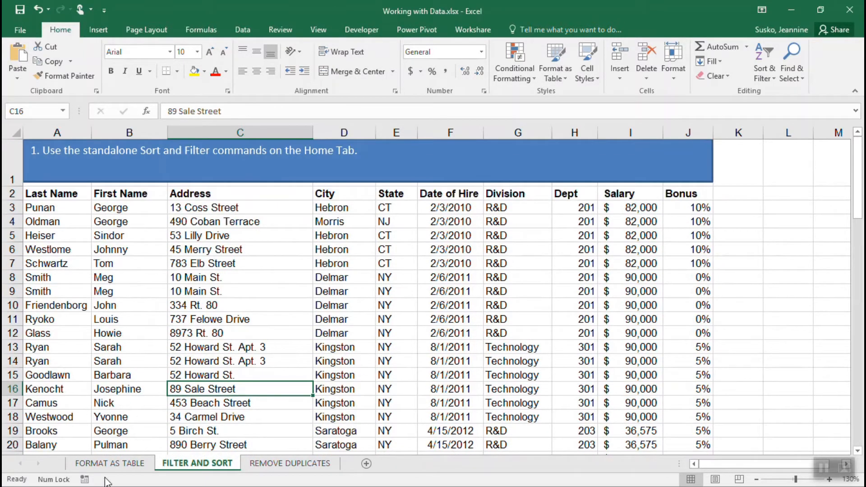
# Step: Return to the FORMAT AS TABLE sheet and examine its column headings down the rows for comparison
pyautogui.click(110, 465)
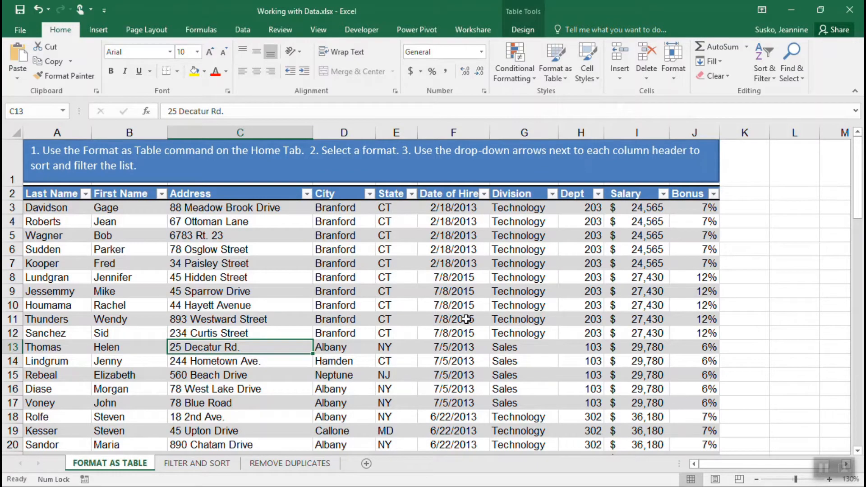
pyautogui.scroll(-5, 292, 313)
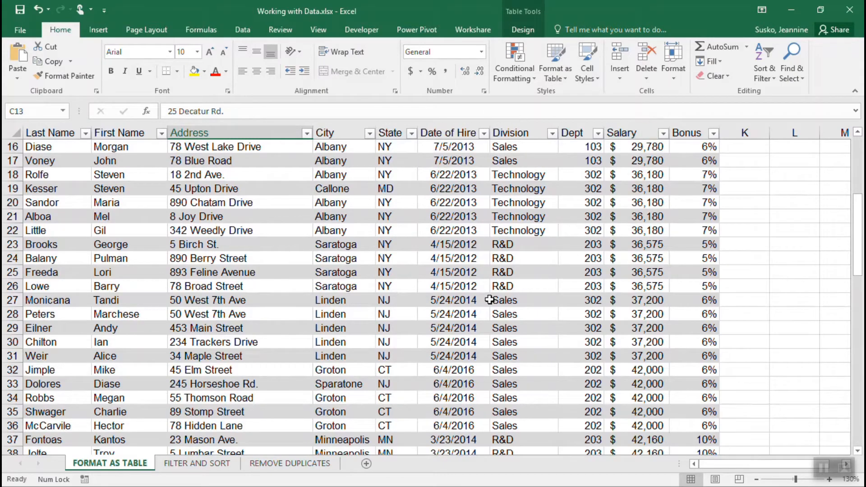
pyautogui.scroll(-7, 490, 300)
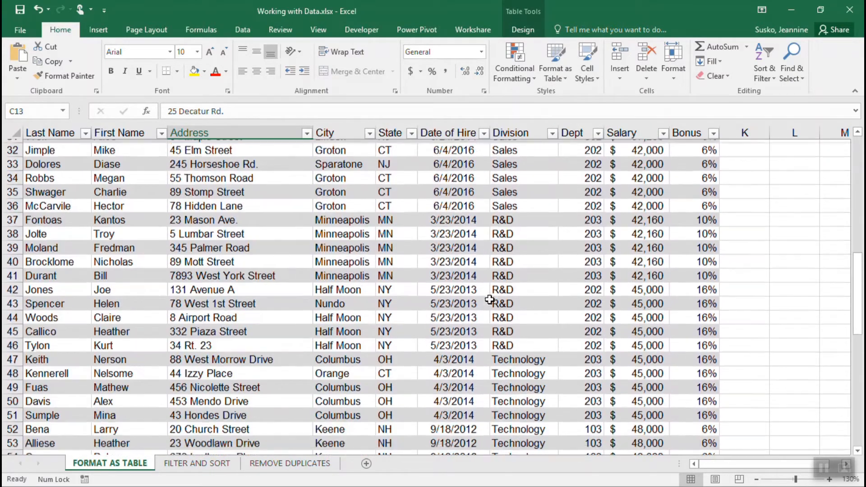
pyautogui.scroll(-2, 489, 300)
pyautogui.scroll(11, 489, 300)
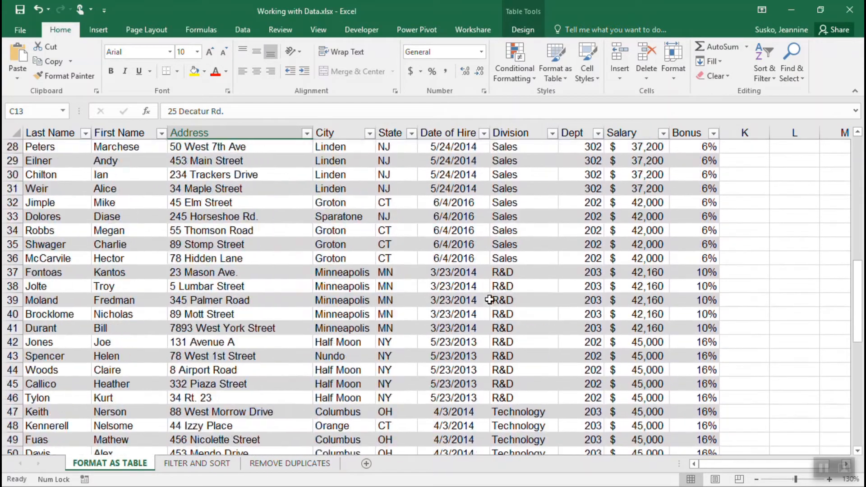
pyautogui.scroll(3, 489, 299)
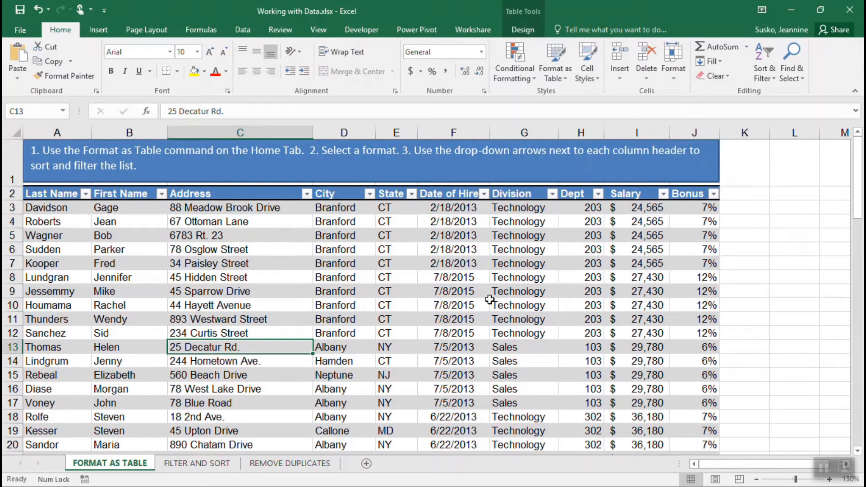
# Step: Compare the column headings over the lower rows with cell L7 outside the table selected and with cell C61 inside it selected
pyautogui.click(756, 307)
pyautogui.click(808, 262)
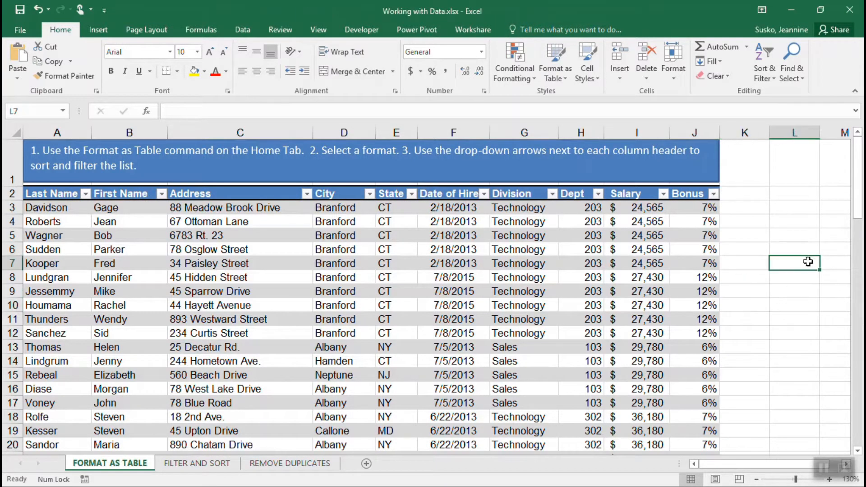
pyautogui.scroll(-11, 503, 349)
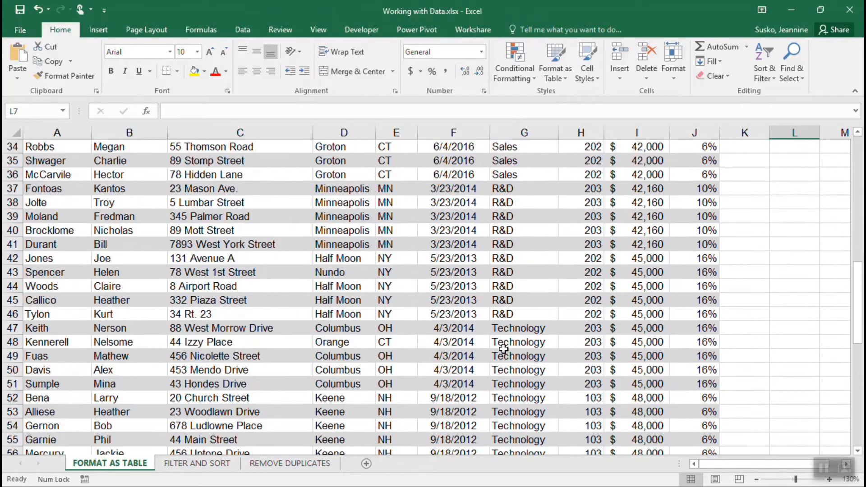
pyautogui.scroll(-5, 504, 348)
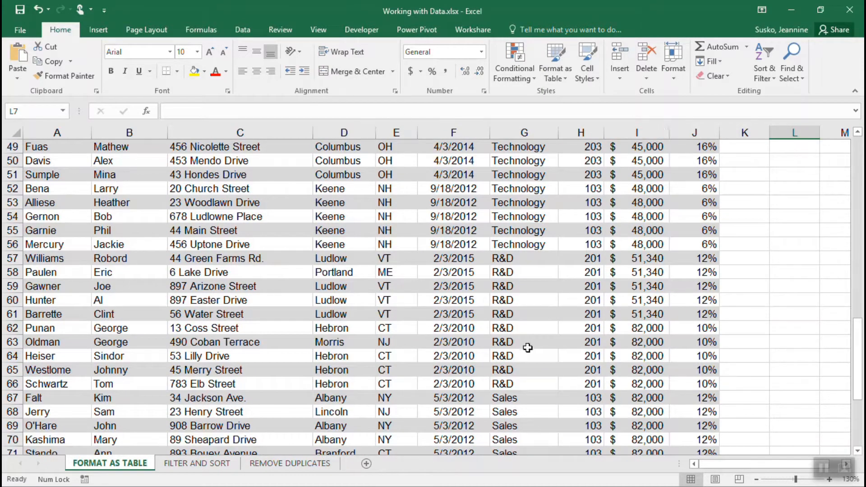
pyautogui.click(262, 313)
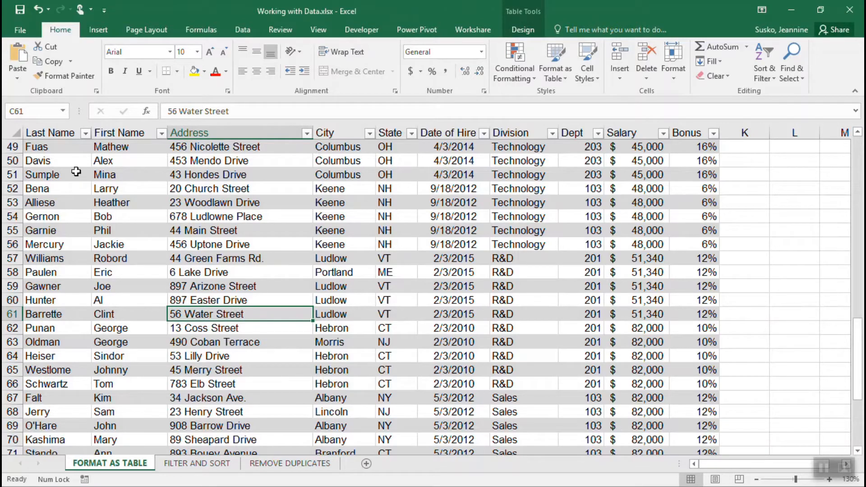
pyautogui.scroll(16, 422, 247)
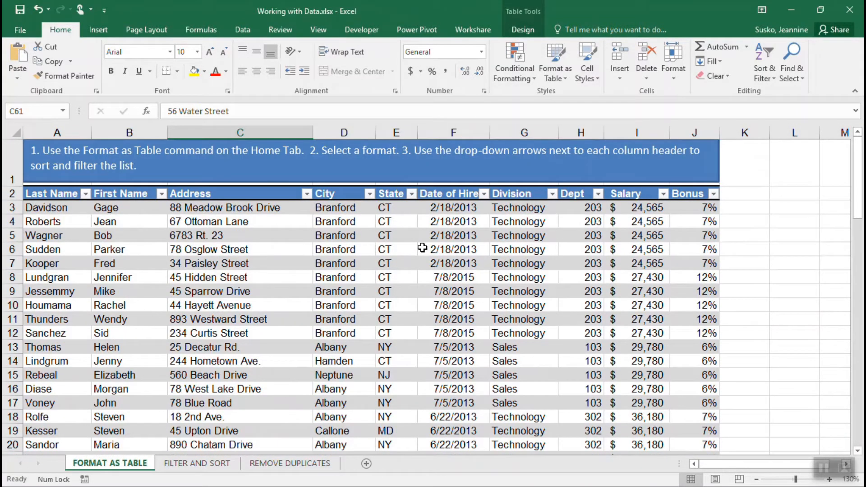
# Step: Examine the table's resize handle at the corner of cell J82 and select cell C13 inside the table
pyautogui.scroll(-20, 422, 248)
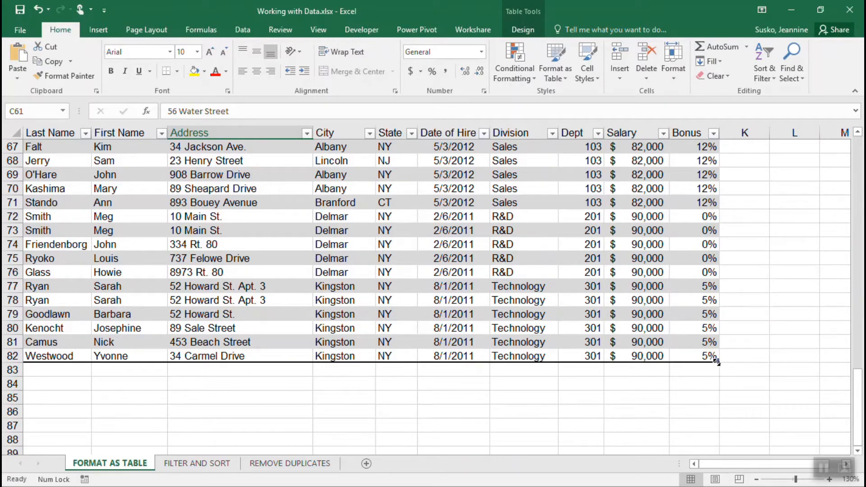
pyautogui.scroll(3, 807, 381)
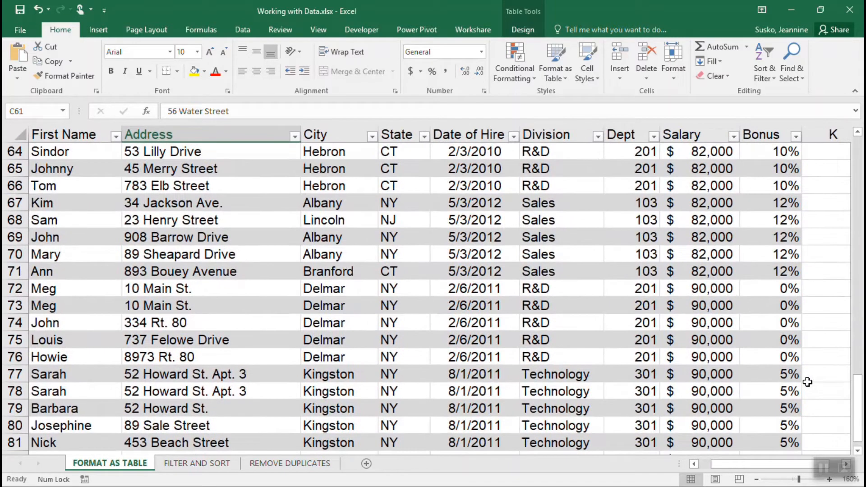
pyautogui.scroll(-4, 807, 381)
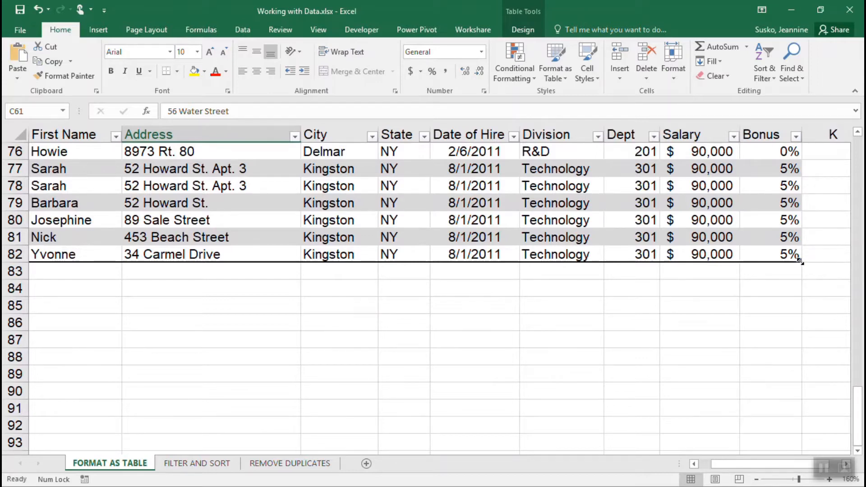
pyautogui.moveTo(798, 260)
pyautogui.mouseDown()
pyautogui.moveTo(803, 312)
pyautogui.moveTo(792, 188)
pyautogui.moveTo(803, 260)
pyautogui.mouseUp()
pyautogui.moveTo(858, 416); pyautogui.dragTo(857, 167)
pyautogui.click(296, 399)
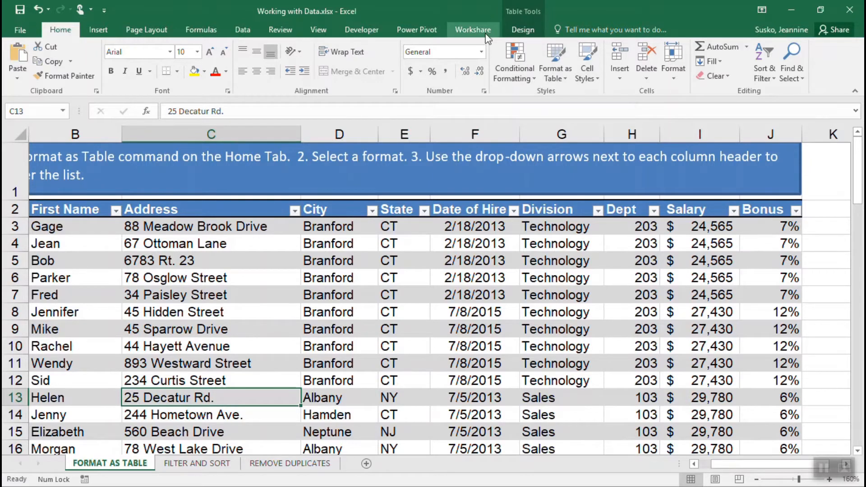
# Step: Examine the light, medium and dark table styles offered for the employee table and leave the current style in place
pyautogui.click(530, 36)
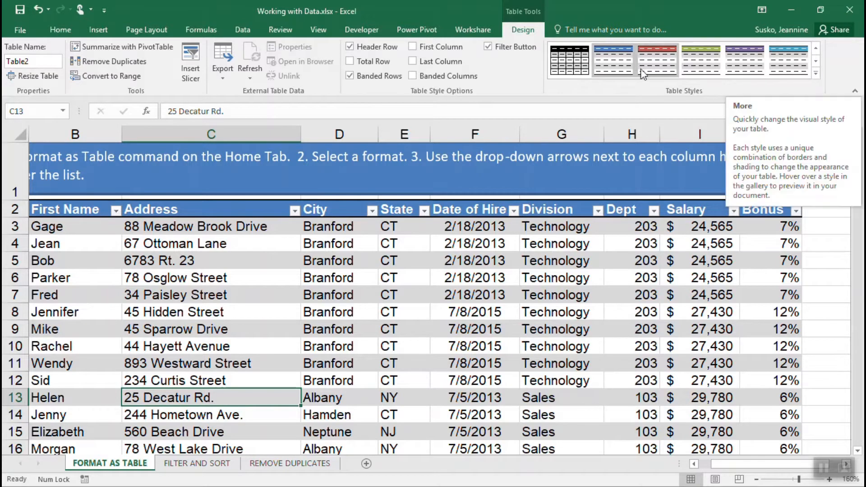
pyautogui.click(815, 73)
pyautogui.scroll(-2, 762, 246)
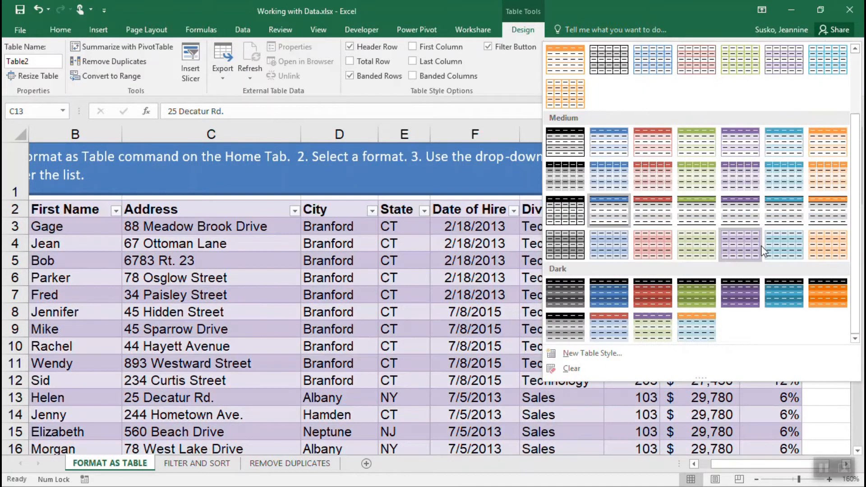
pyautogui.scroll(2, 761, 246)
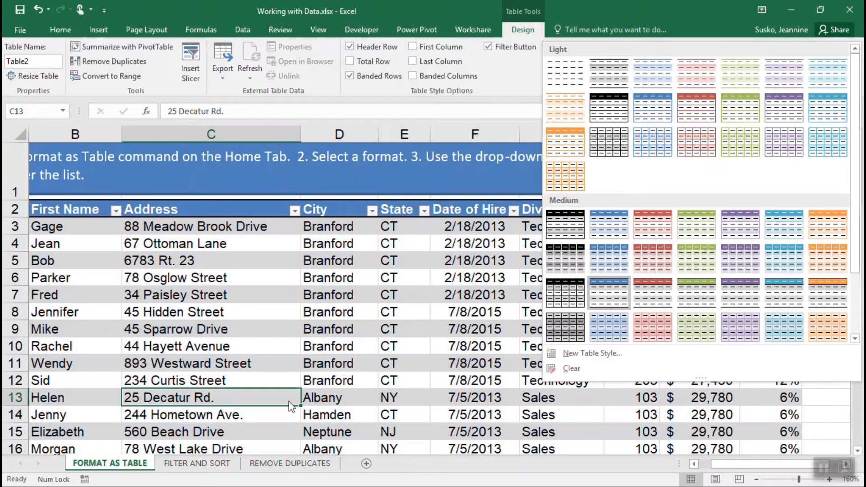
pyautogui.click(269, 380)
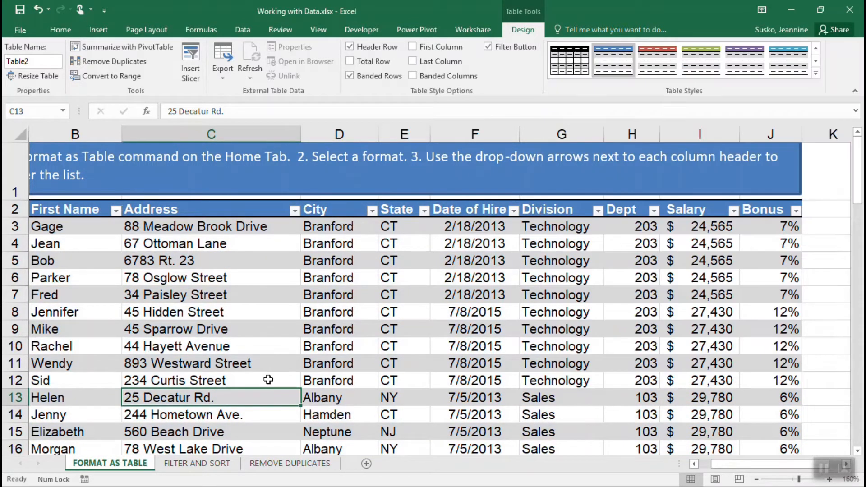
# Step: Compare the available table design tools with cell K5 outside the table selected and with cells C9 and C13 inside it selected
pyautogui.click(827, 261)
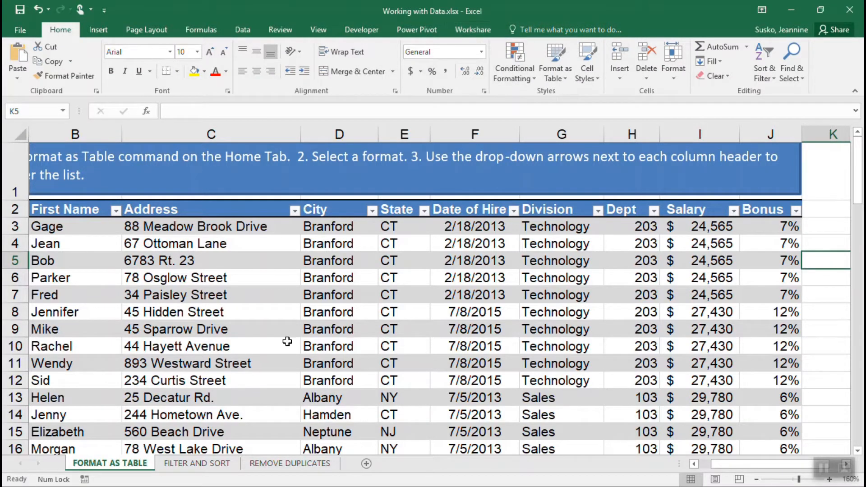
pyautogui.click(263, 335)
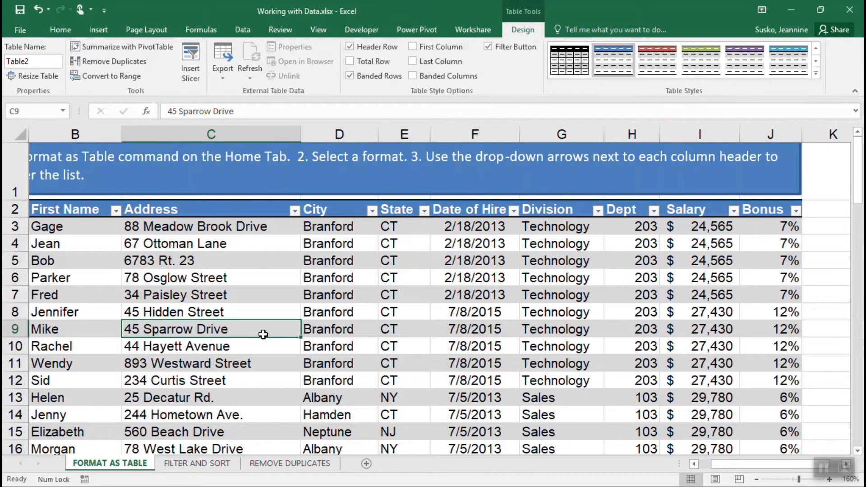
pyautogui.click(143, 396)
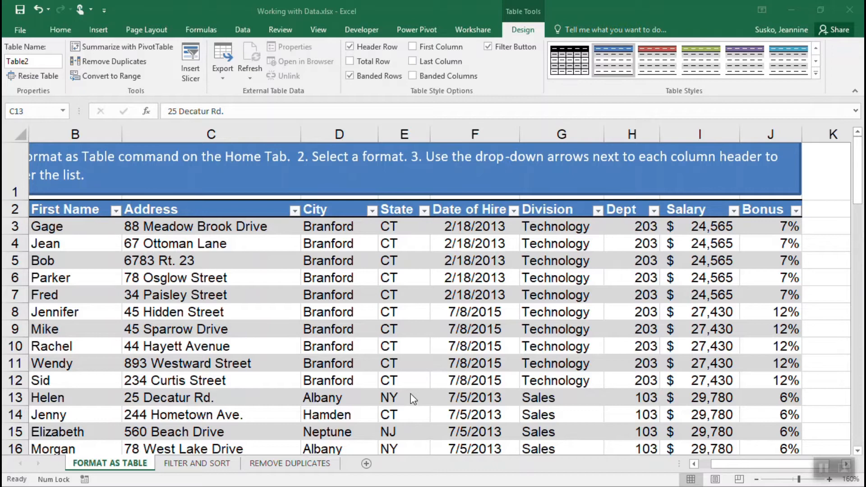
# Step: Sort the employee table by Last Name from A to Z using its header filter
pyautogui.keyDown('ctrl'); pyautogui.scroll(-1, 350, 307); pyautogui.keyUp('ctrl')
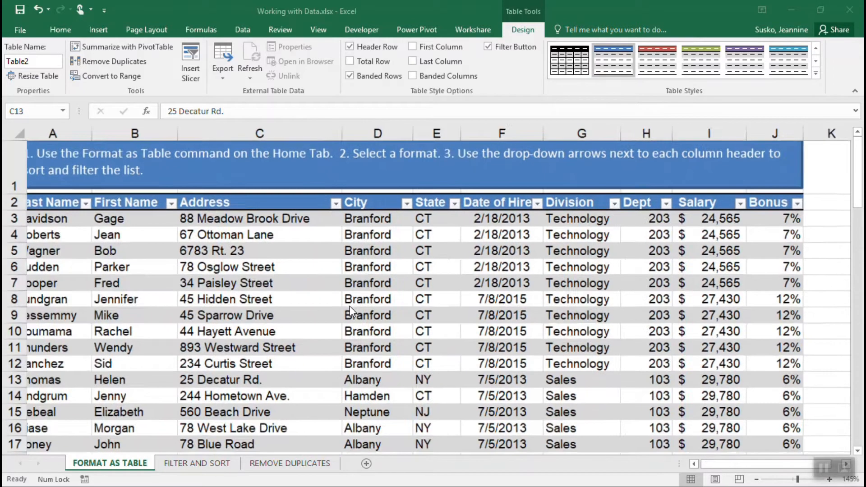
pyautogui.keyDown('ctrl'); pyautogui.scroll(-1, 350, 307); pyautogui.keyUp('ctrl')
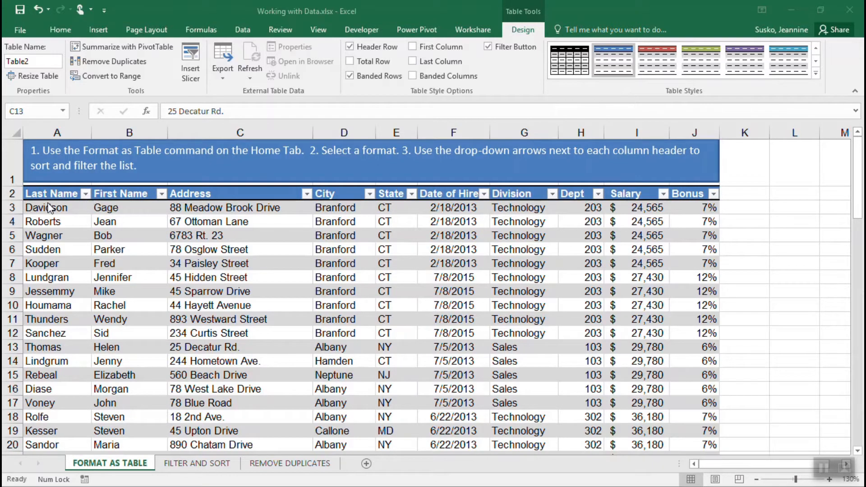
pyautogui.click(85, 194)
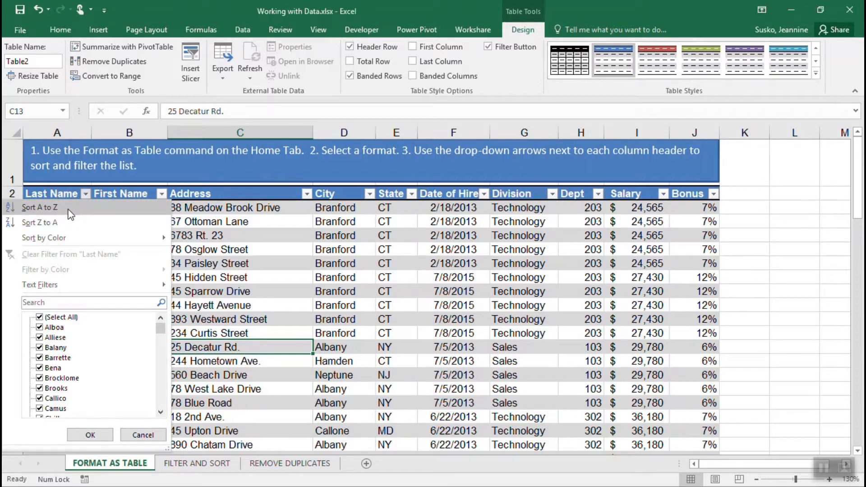
pyautogui.click(69, 209)
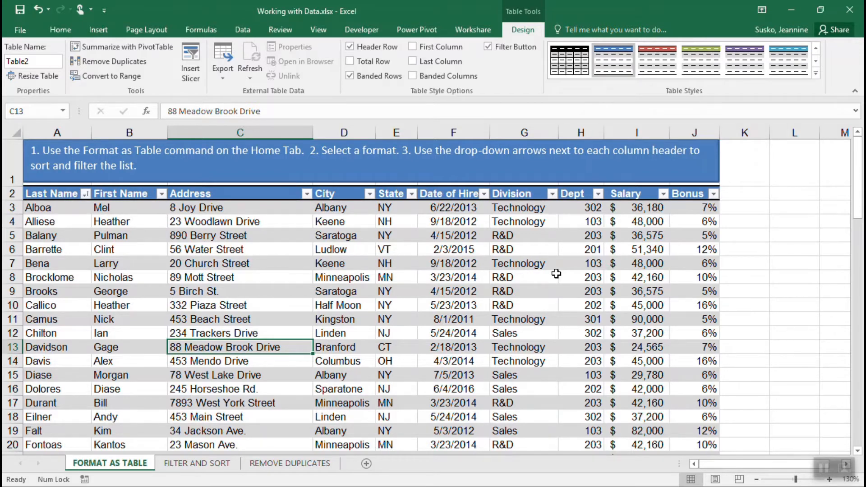
# Step: Sort the table by Date of Hire from oldest to newest, and re-sort it by Salary from largest to smallest
pyautogui.click(485, 195)
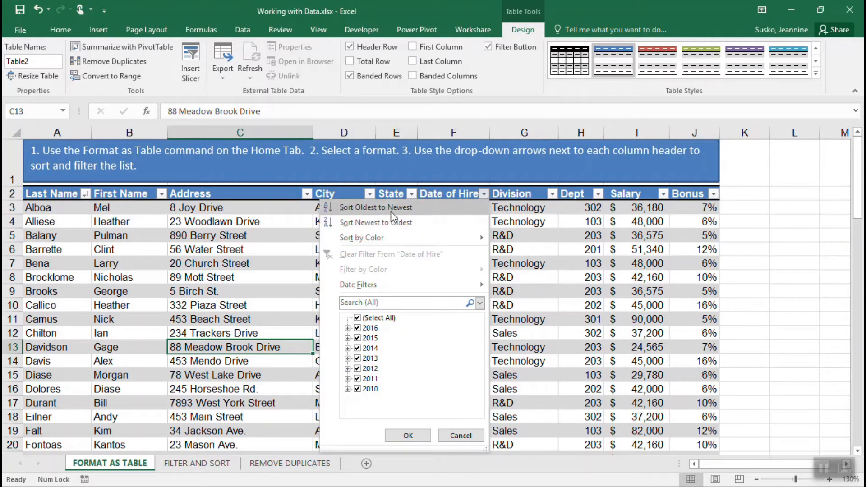
pyautogui.click(436, 214)
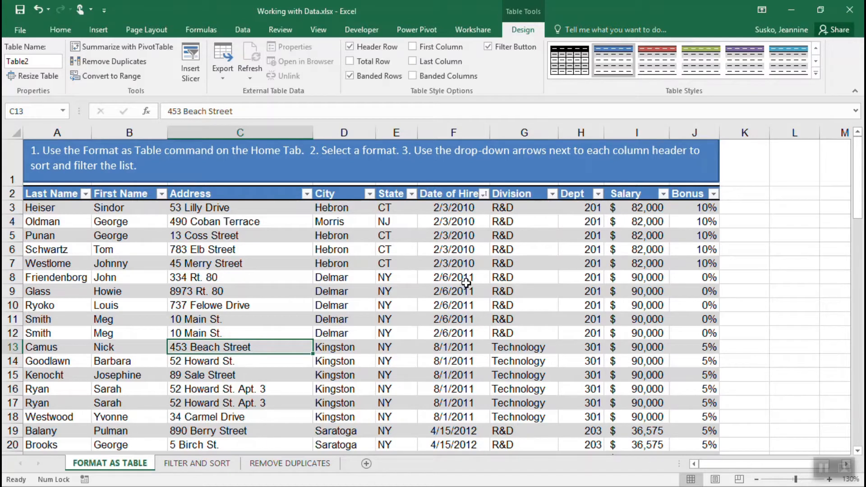
pyautogui.click(663, 195)
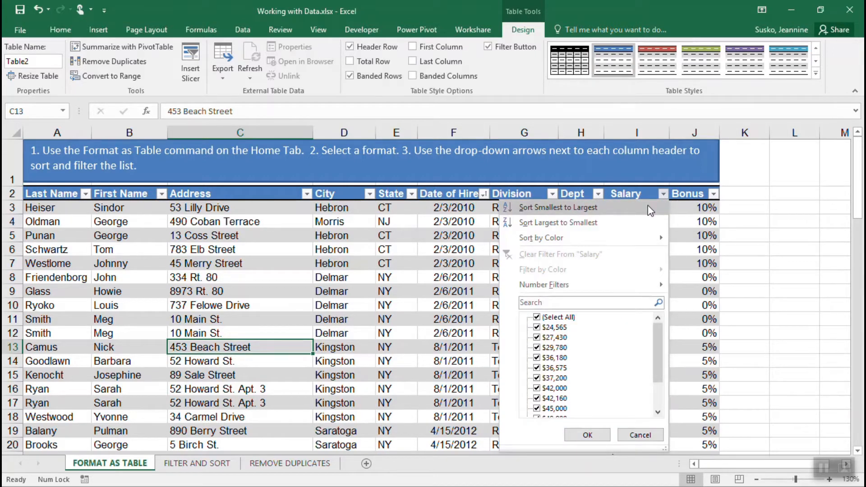
pyautogui.click(640, 222)
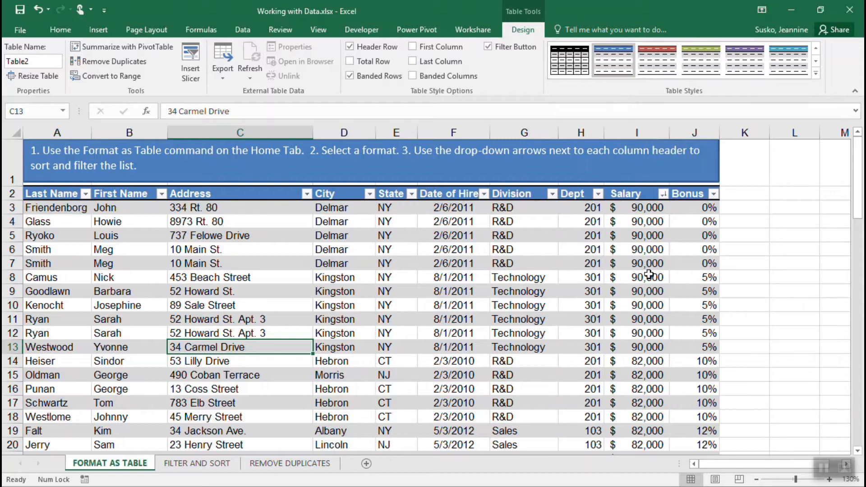
pyautogui.scroll(-11, 590, 289)
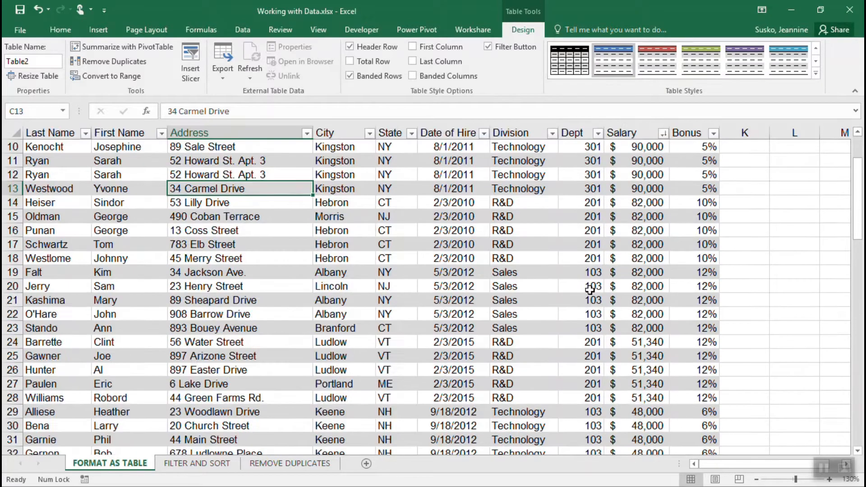
pyautogui.scroll(-13, 589, 289)
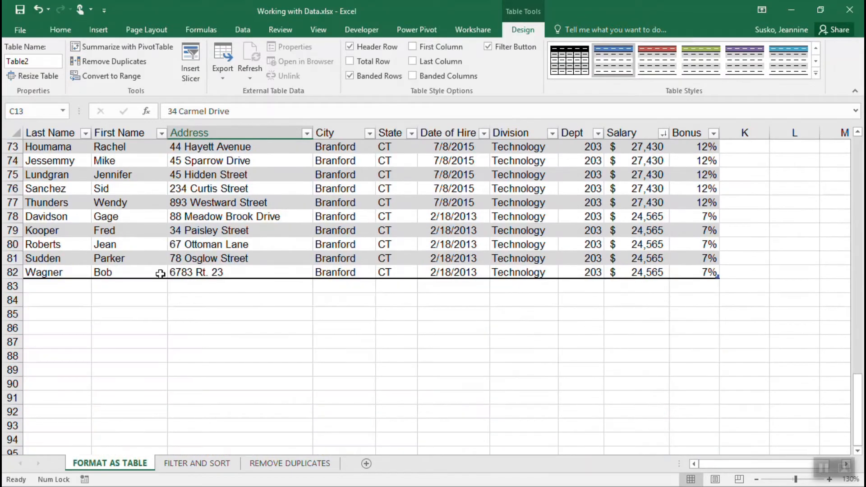
pyautogui.scroll(20, 455, 276)
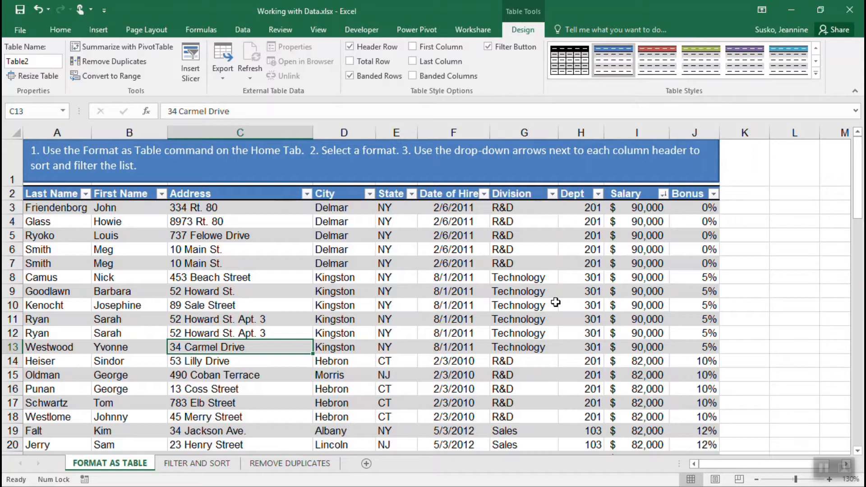
# Step: Filter the Division column to show only Technology employees and review the filtered rows
pyautogui.click(552, 195)
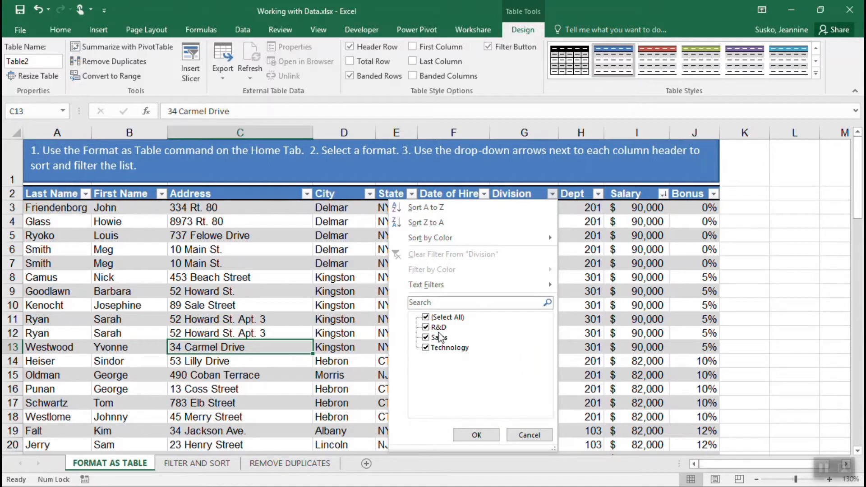
pyautogui.click(448, 318)
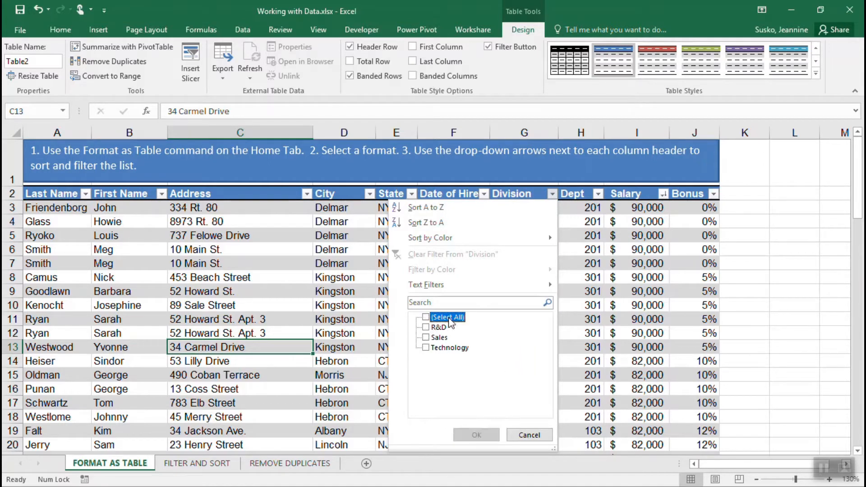
pyautogui.click(425, 348)
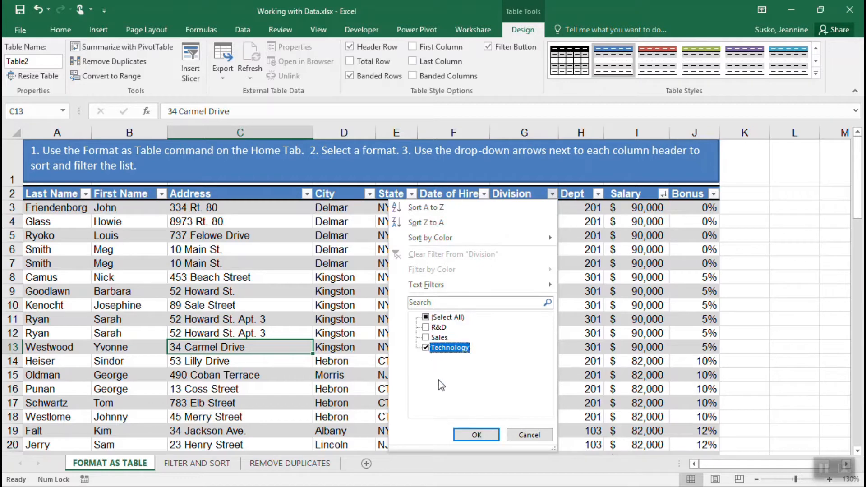
pyautogui.click(477, 435)
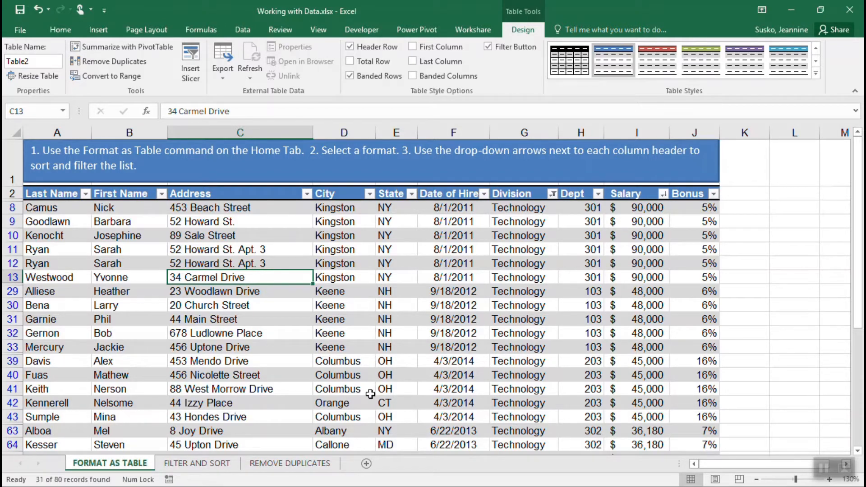
pyautogui.scroll(-2, 537, 323)
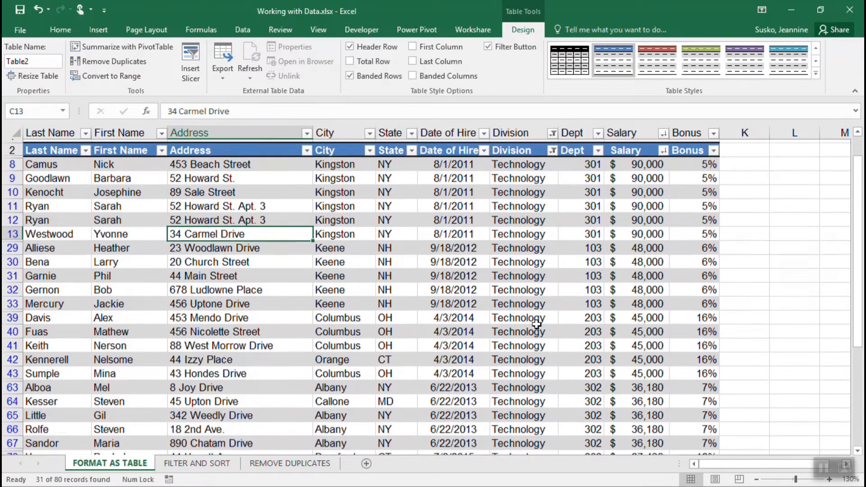
pyautogui.scroll(-3, 536, 323)
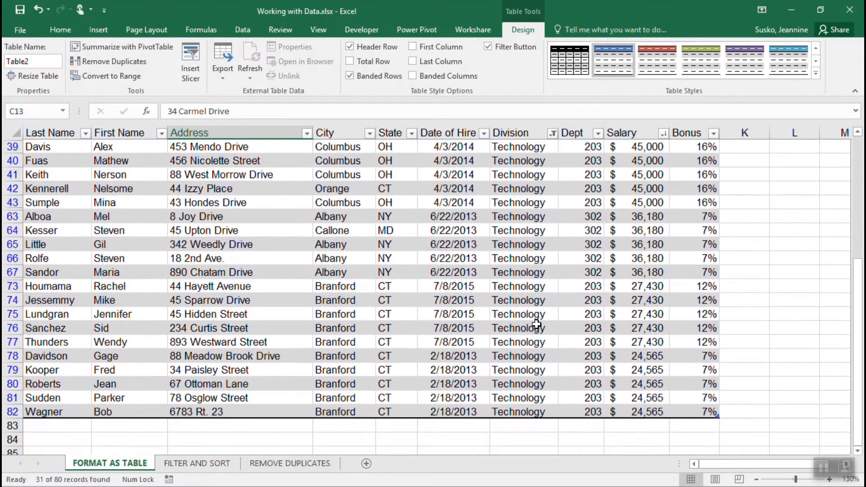
pyautogui.scroll(5, 537, 323)
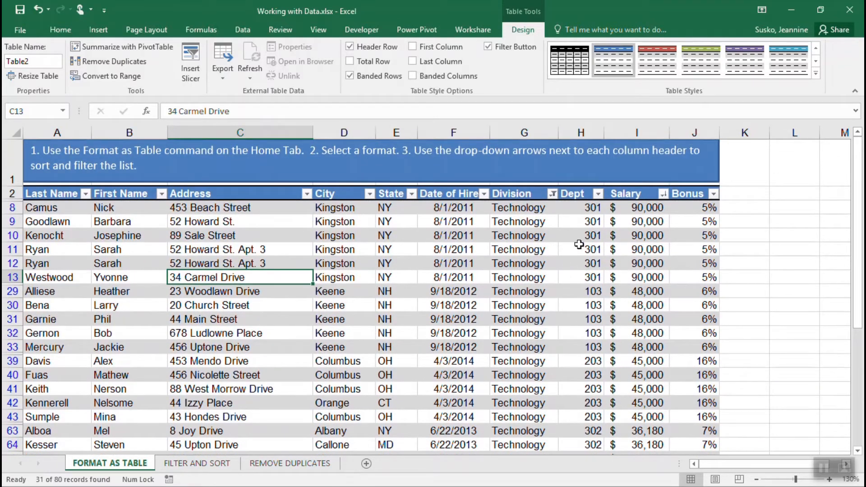
# Step: Change the Division filter to show only Sales instead of Technology and review the filtered rows
pyautogui.moveTo(556, 203)
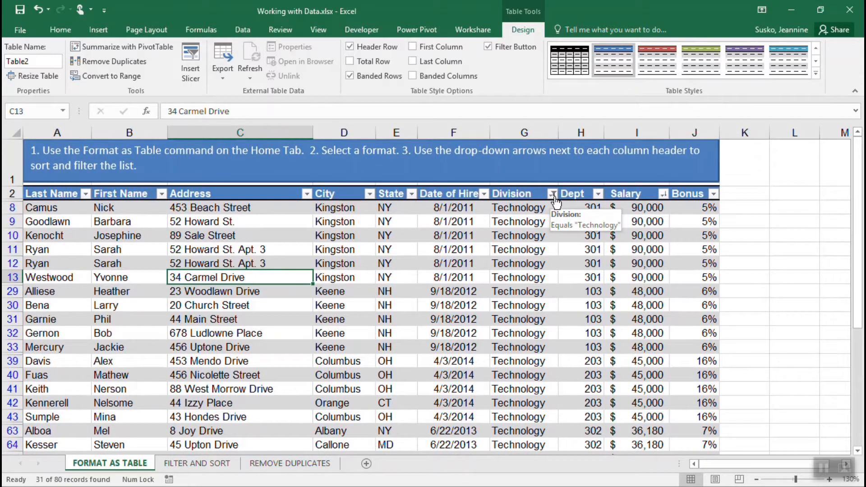
pyautogui.click(552, 194)
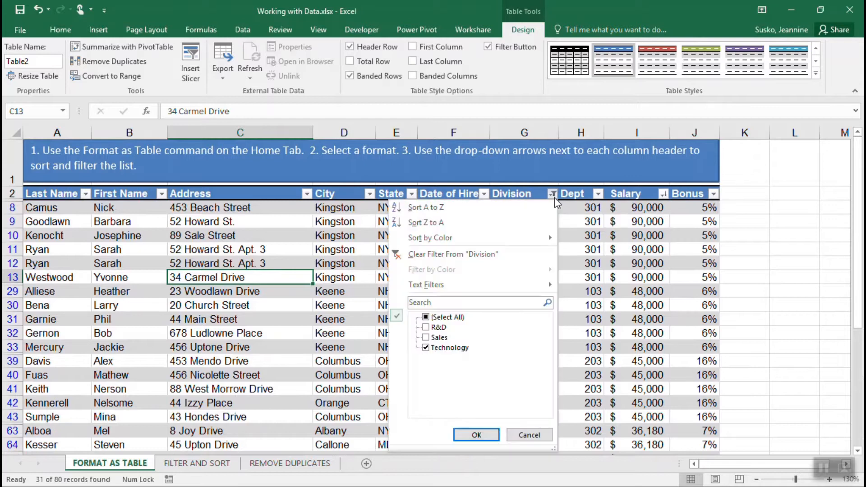
pyautogui.click(554, 196)
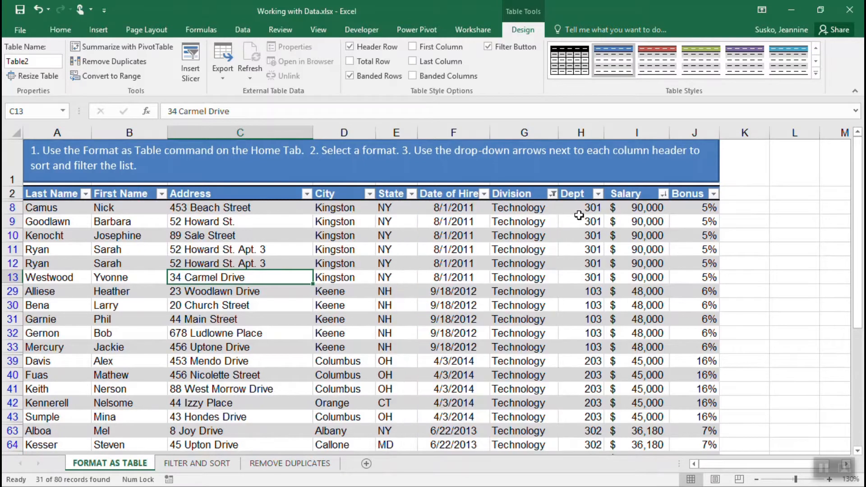
pyautogui.click(552, 196)
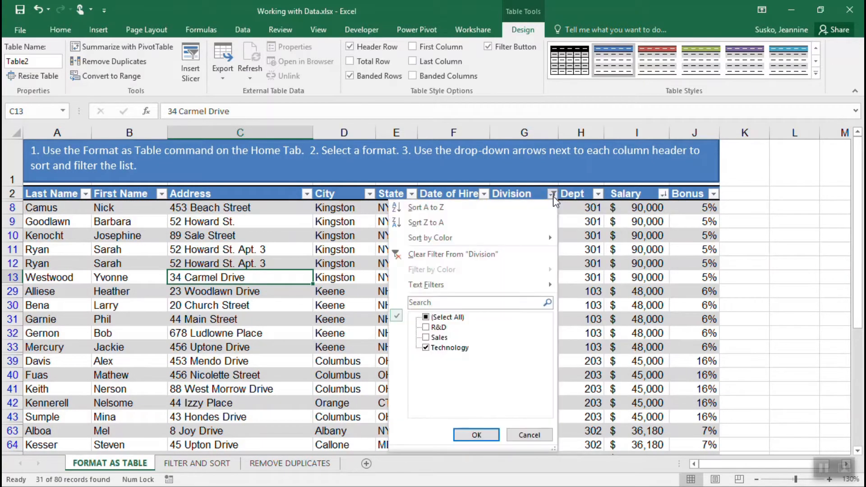
pyautogui.click(425, 348)
pyautogui.click(425, 337)
pyautogui.click(477, 435)
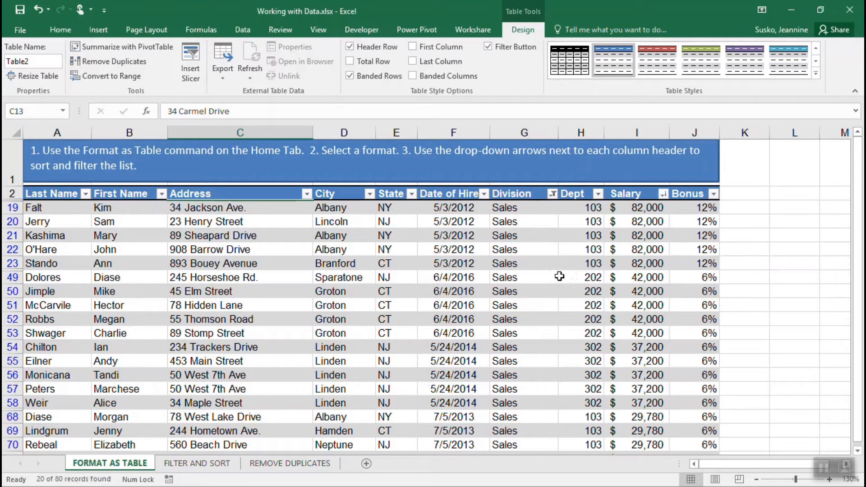
pyautogui.scroll(-3, 293, 323)
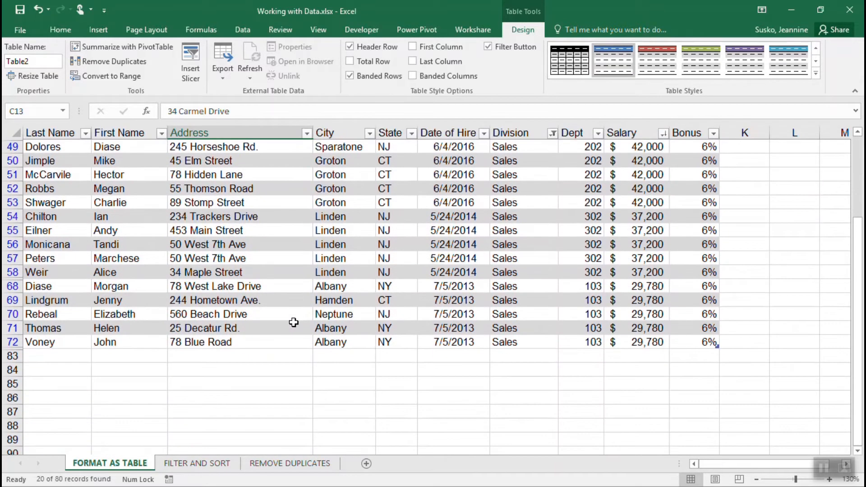
pyautogui.scroll(2, 294, 322)
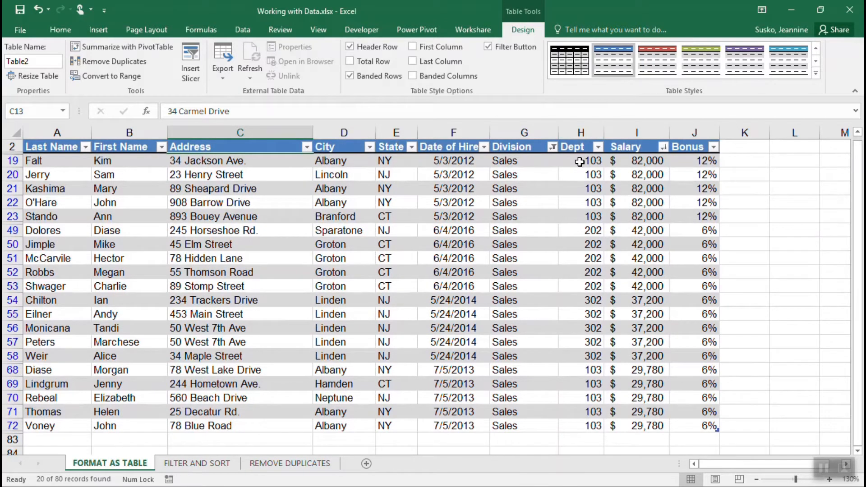
# Step: Clear the filter from the Division column so employees from all divisions are listed
pyautogui.click(552, 147)
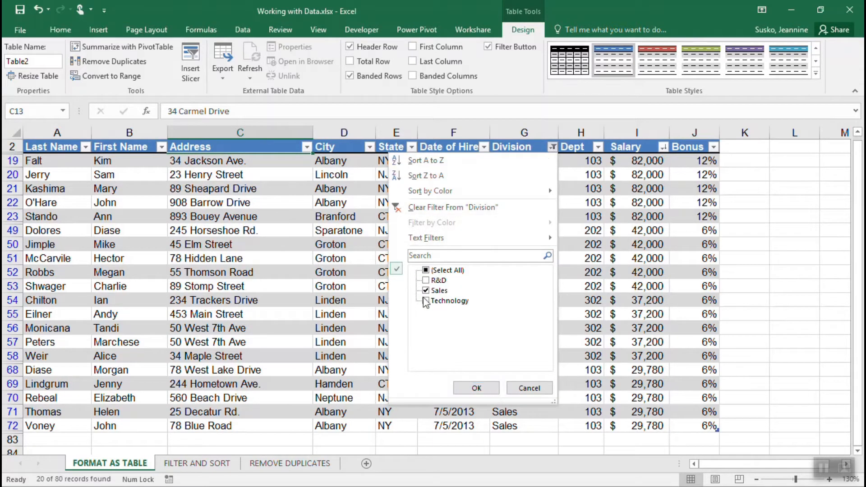
pyautogui.click(425, 271)
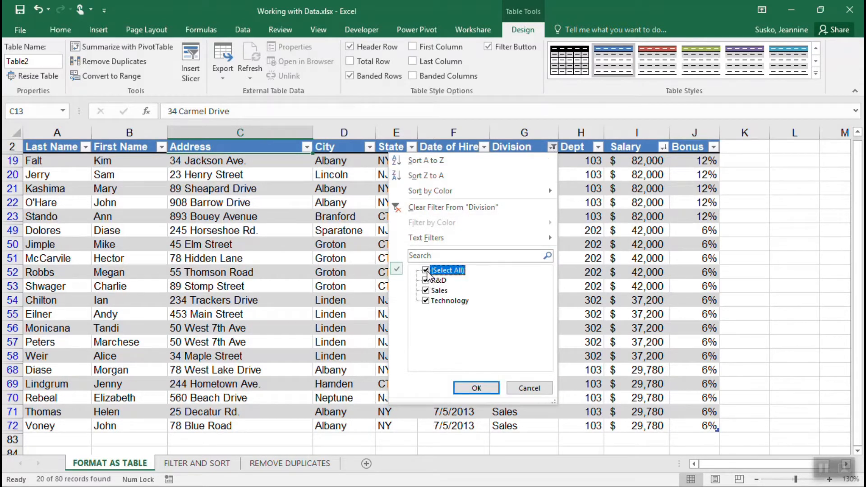
pyautogui.click(426, 271)
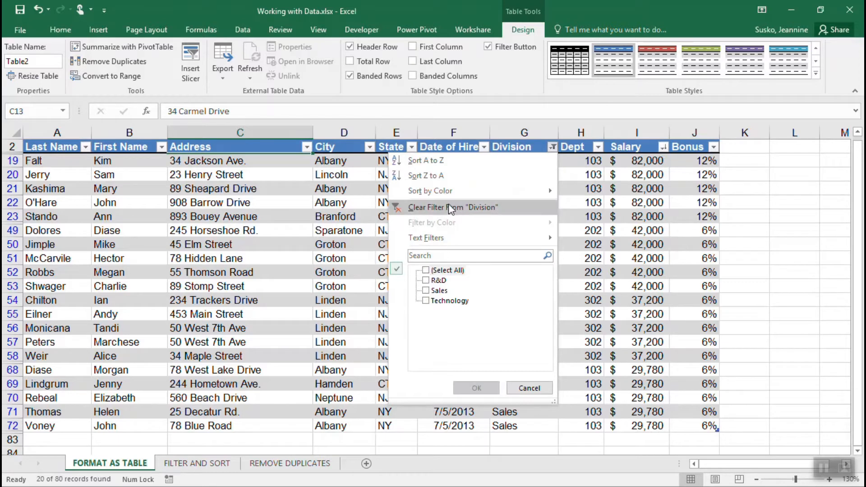
pyautogui.click(422, 207)
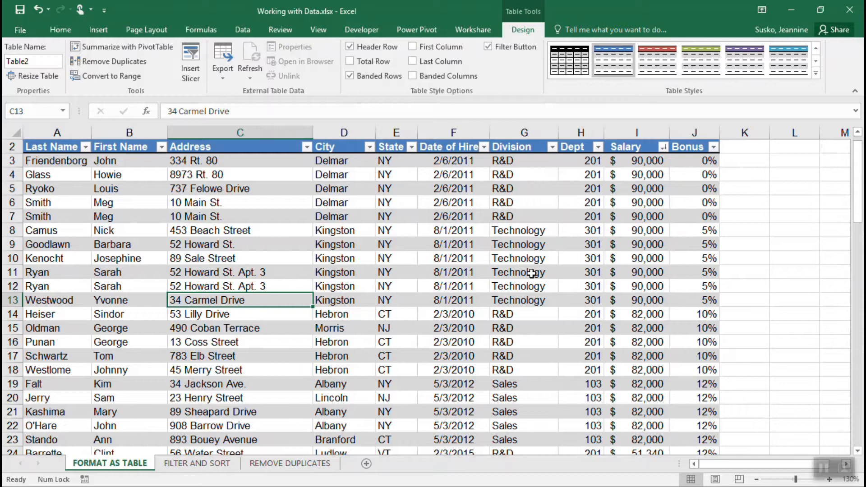
# Step: Filter the Salary column to show only employees earning $45,000
pyautogui.click(662, 147)
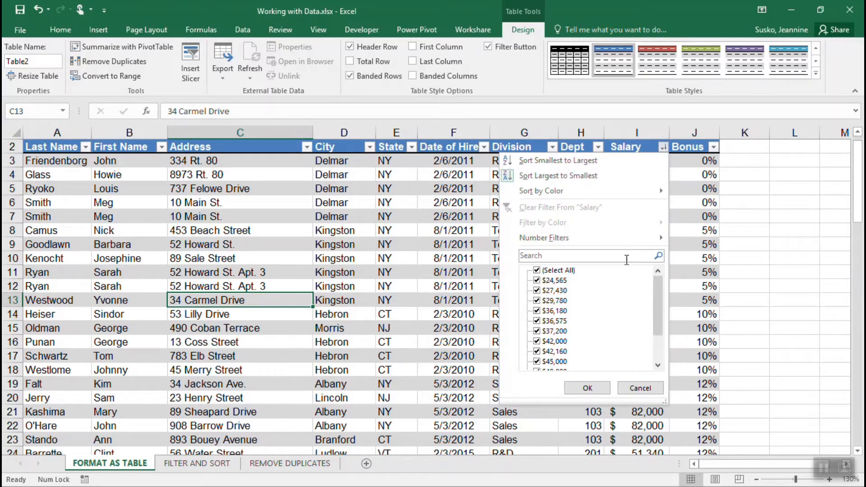
pyautogui.click(537, 269)
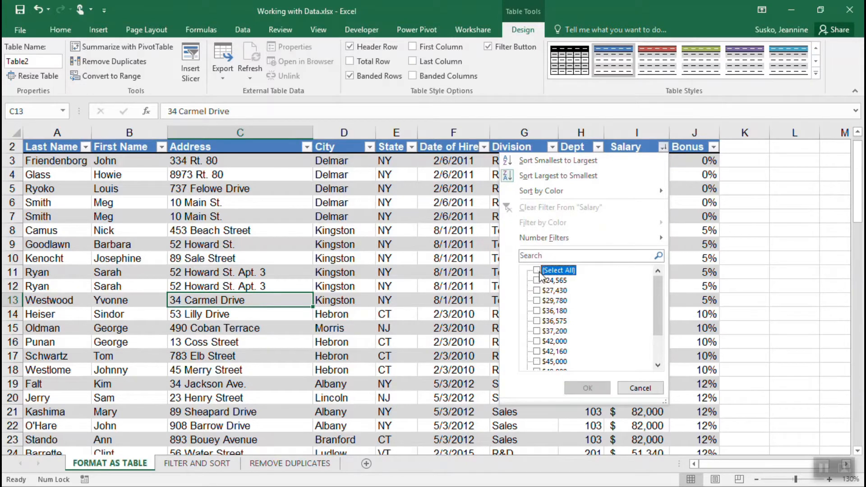
pyautogui.scroll(-2, 567, 299)
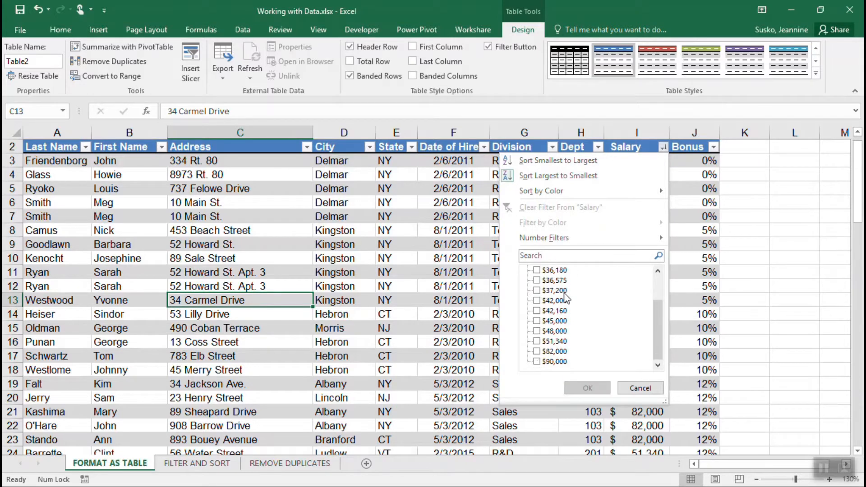
pyautogui.click(537, 321)
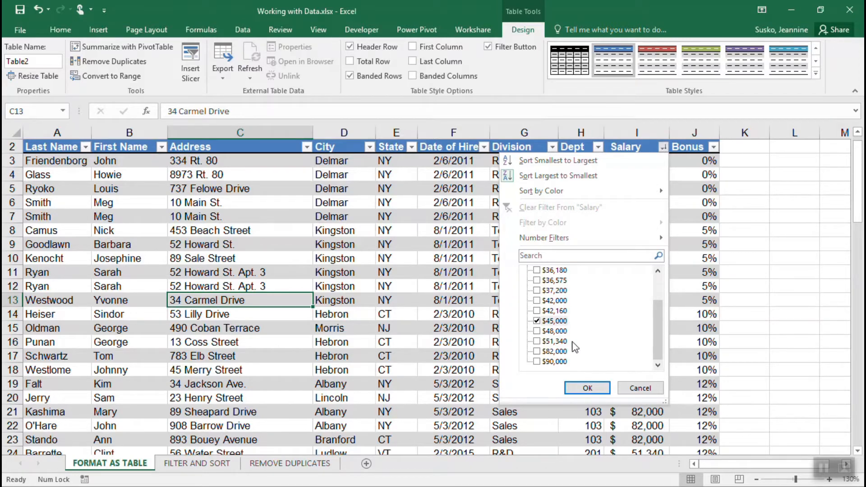
pyautogui.click(598, 388)
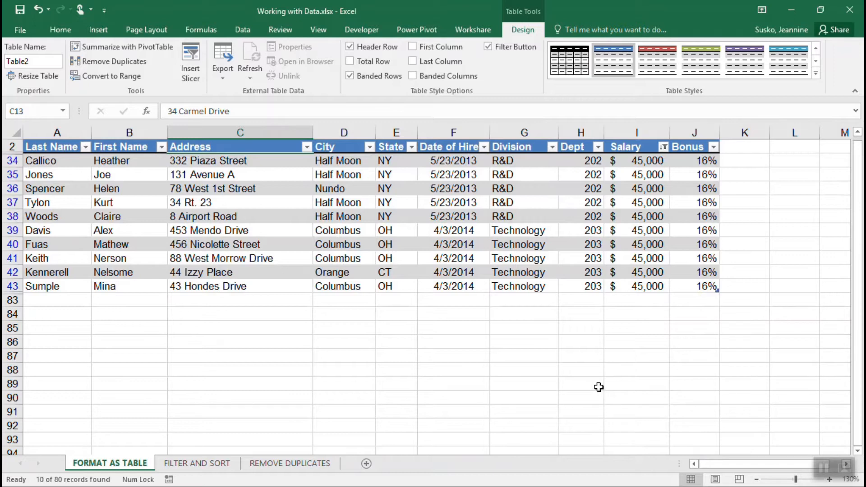
# Step: Replace the Salary filter with a number filter for salaries greater than 45000 and review the filtered rows
pyautogui.click(663, 147)
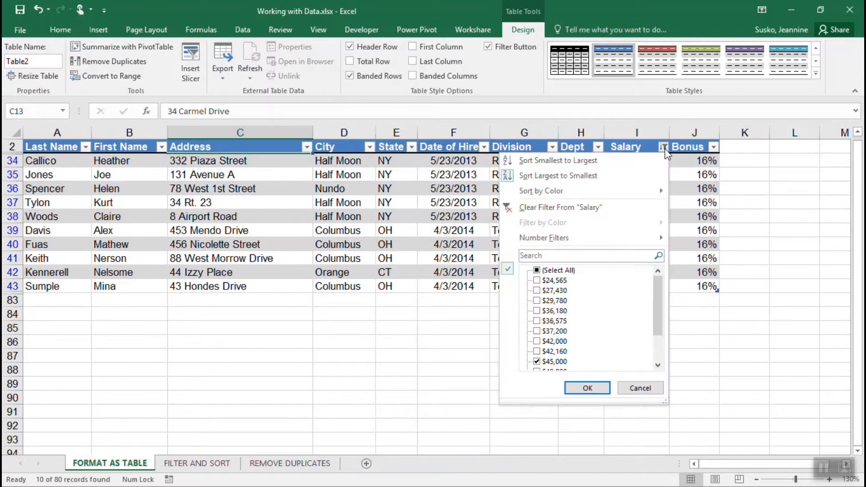
pyautogui.click(546, 270)
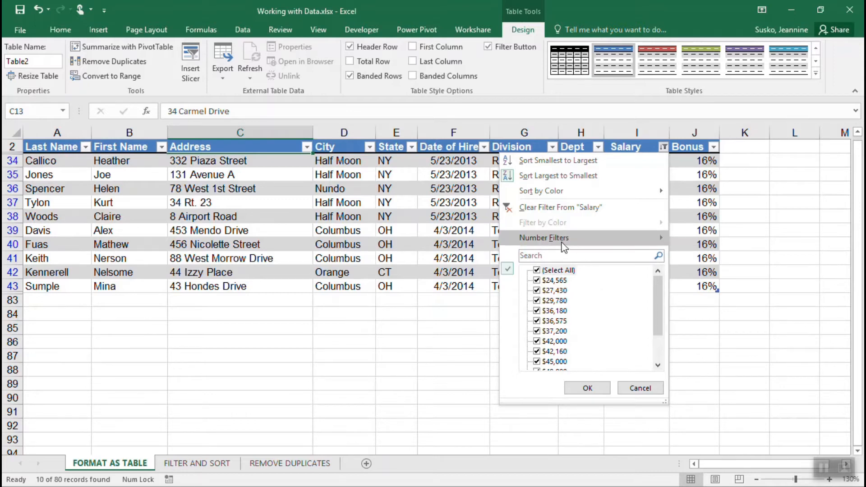
pyautogui.moveTo(559, 242)
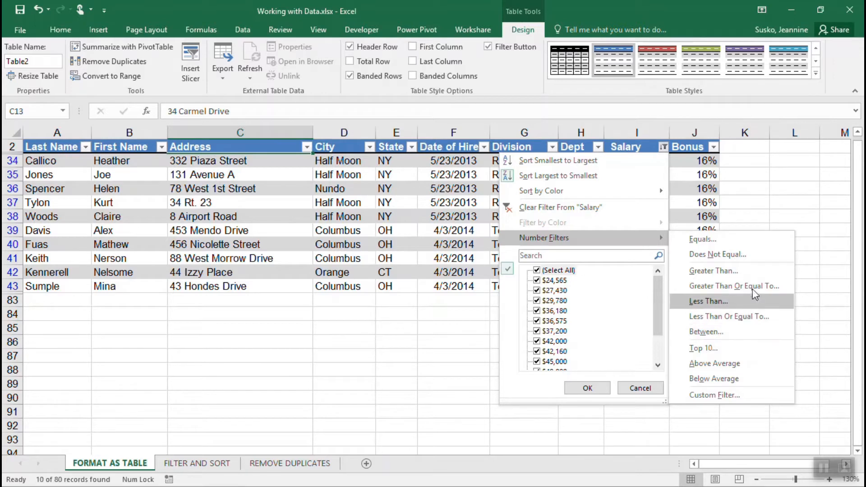
pyautogui.click(705, 271)
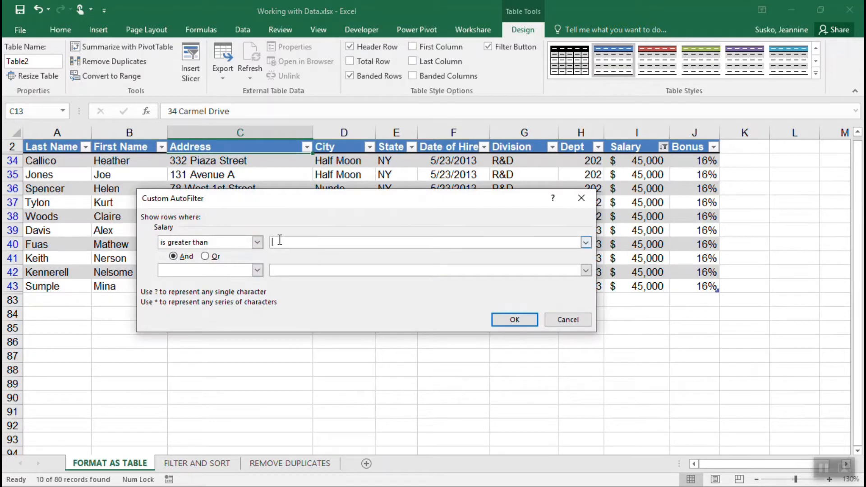
pyautogui.write('45')
pyautogui.write('000')
pyautogui.click(518, 319)
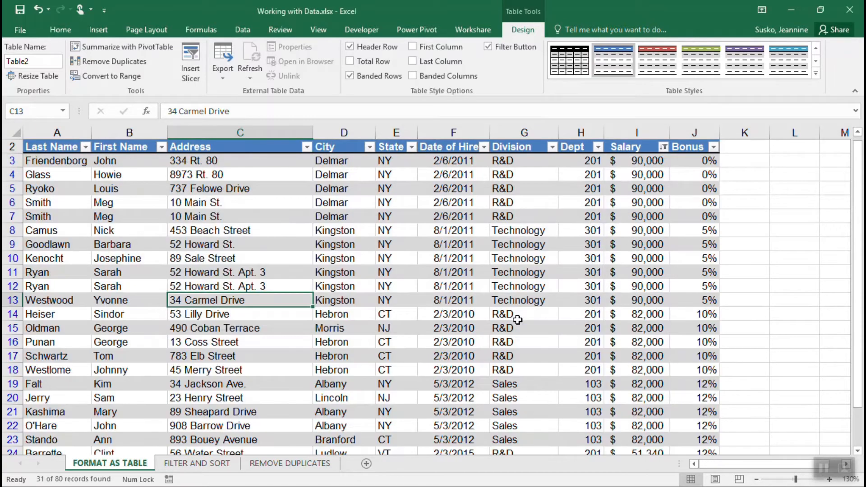
pyautogui.scroll(-4, 517, 320)
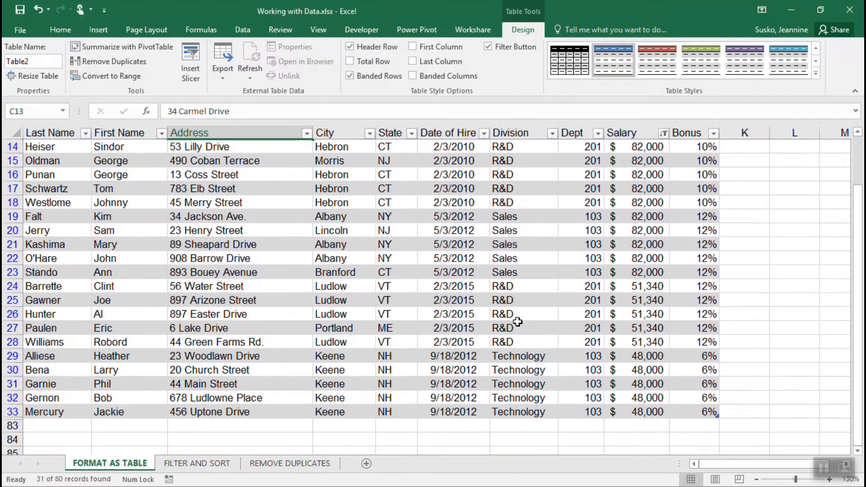
pyautogui.scroll(5, 517, 322)
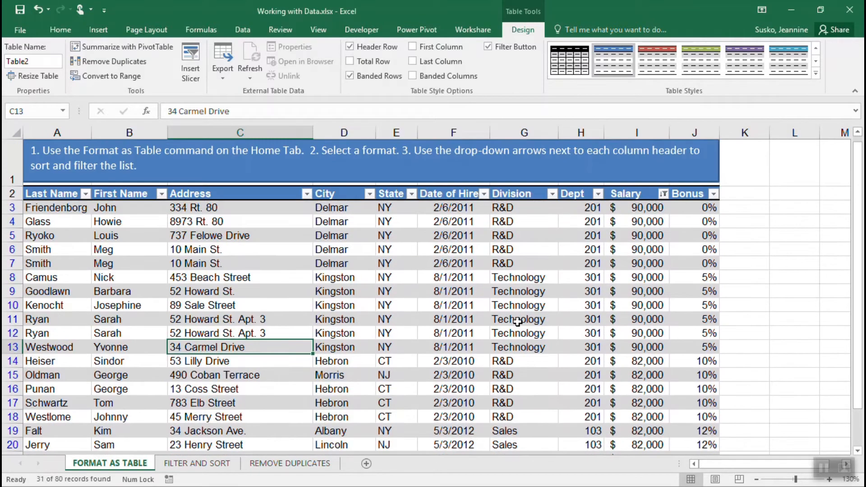
pyautogui.scroll(-3, 518, 322)
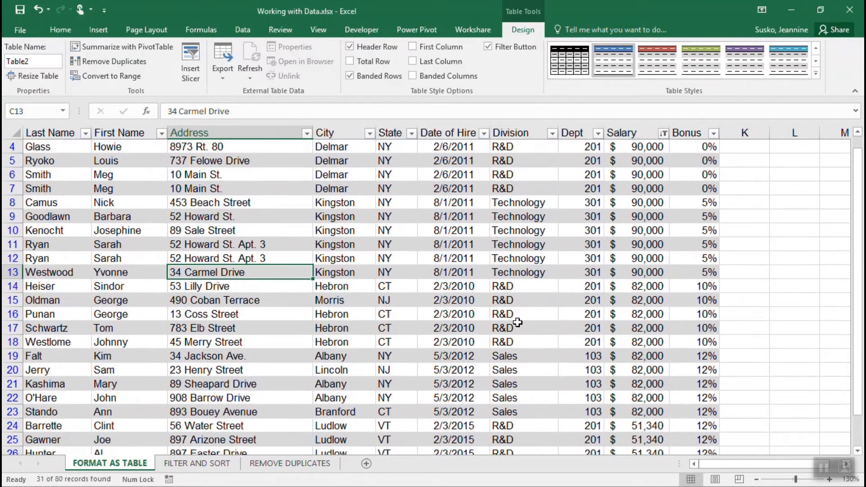
pyautogui.scroll(-1, 517, 322)
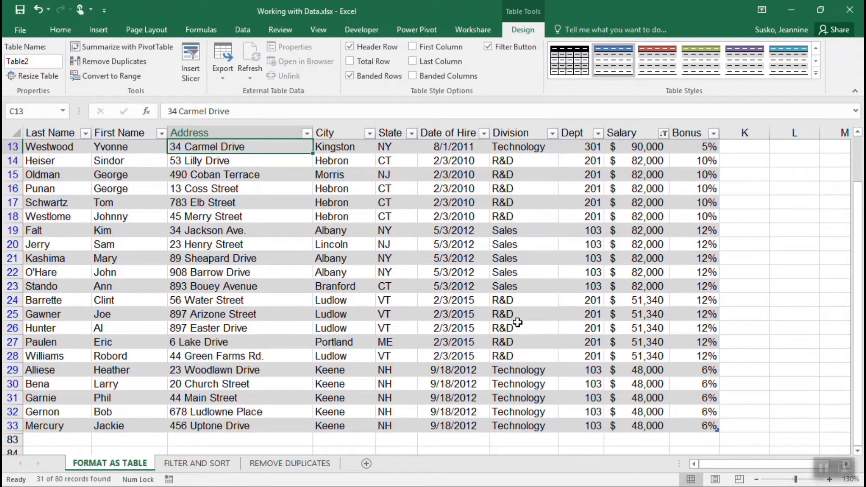
pyautogui.scroll(4, 517, 322)
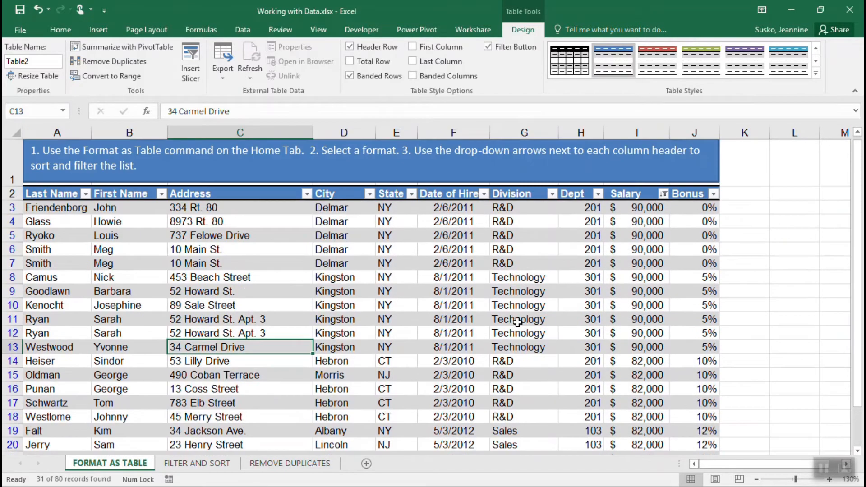
# Step: Clear the filter from the Salary column and look through the full employee list
pyautogui.click(664, 194)
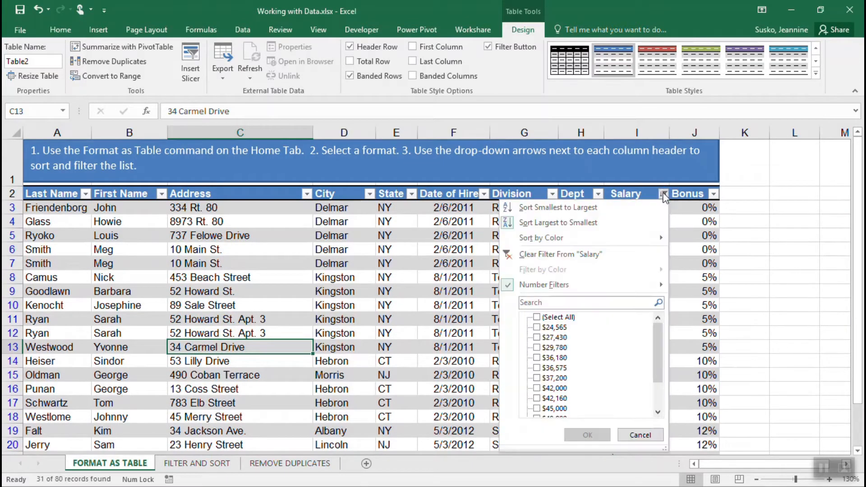
pyautogui.click(593, 253)
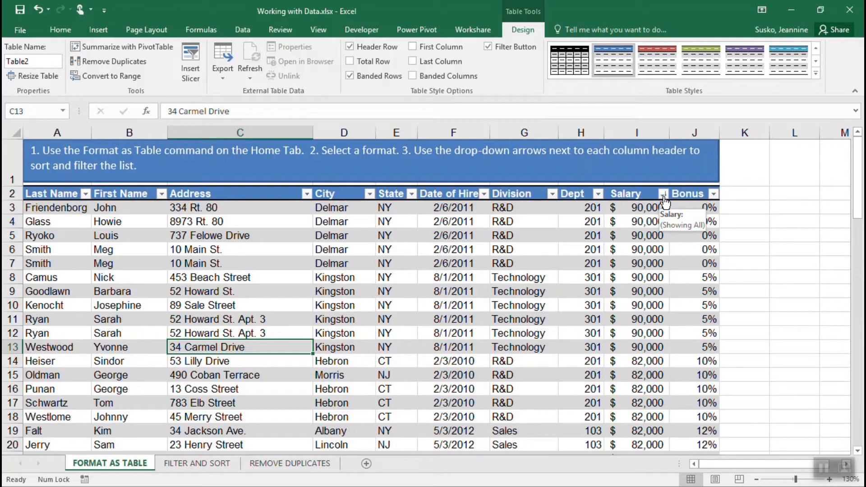
pyautogui.scroll(-12, 592, 325)
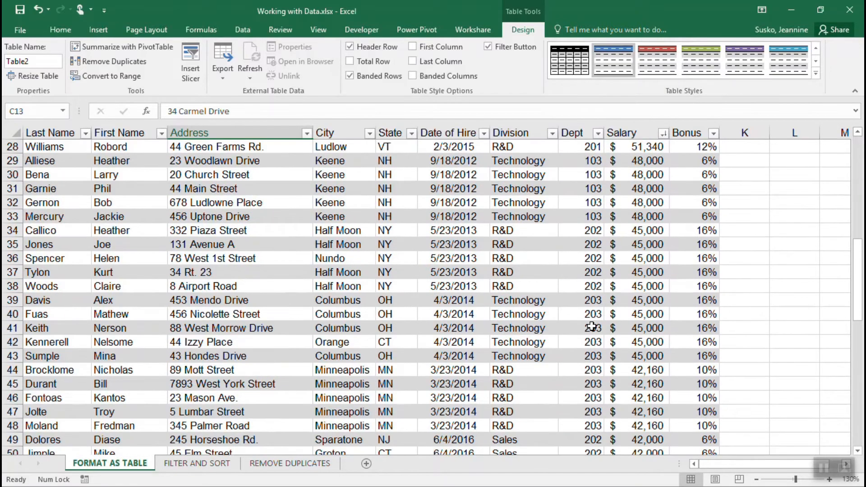
pyautogui.scroll(-5, 591, 326)
pyautogui.scroll(8, 591, 325)
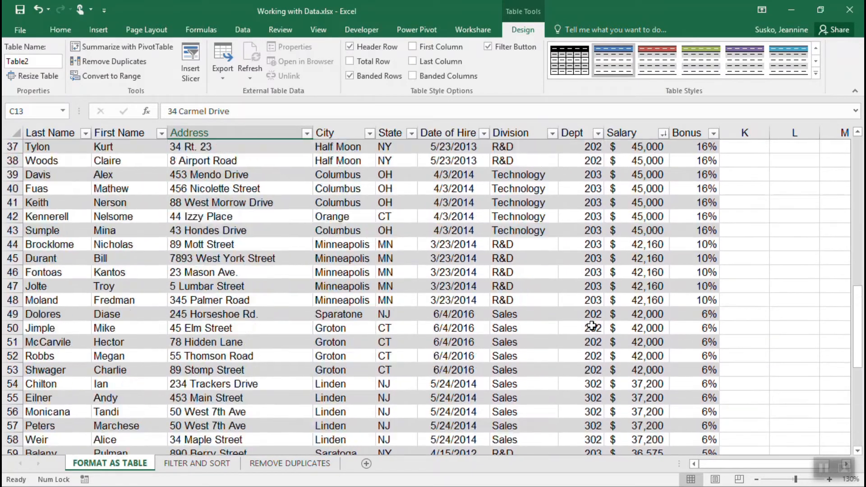
pyautogui.scroll(2, 592, 326)
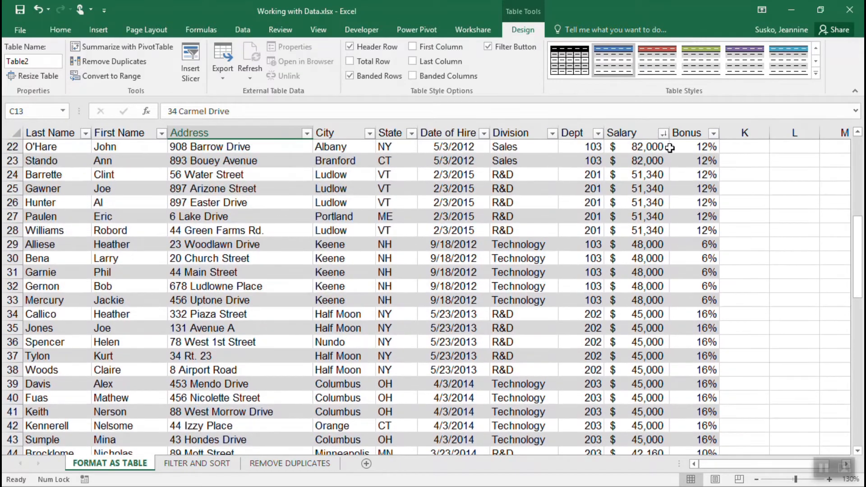
# Step: Filter the Salary column for values between 30000 and 50000, review the filtered rows, and clear that filter
pyautogui.click(663, 133)
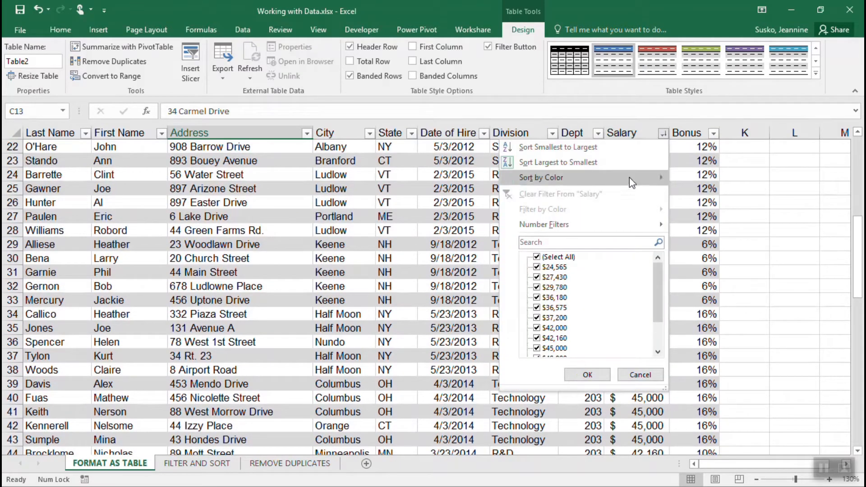
pyautogui.moveTo(595, 227)
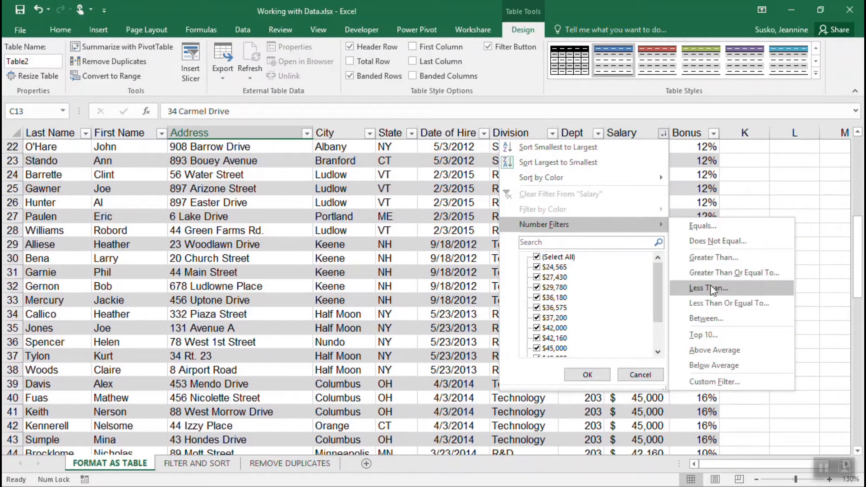
pyautogui.click(735, 321)
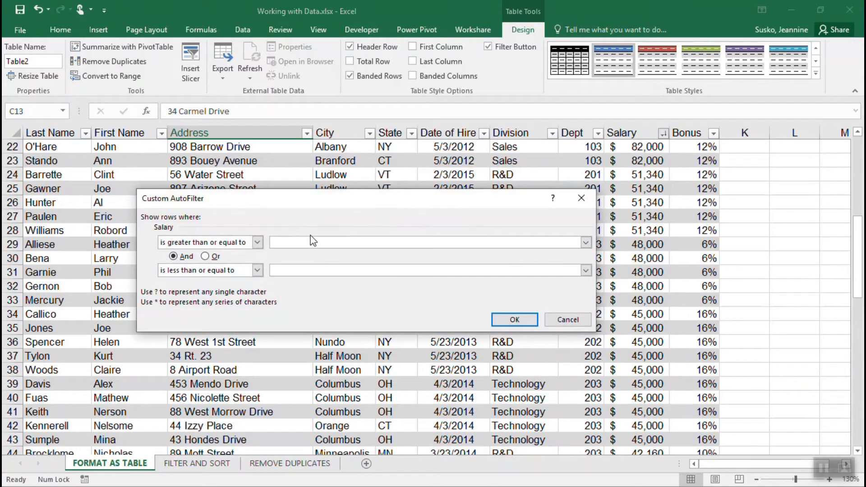
pyautogui.write('30000')
pyautogui.click(307, 272)
pyautogui.write('50000')
pyautogui.click(516, 321)
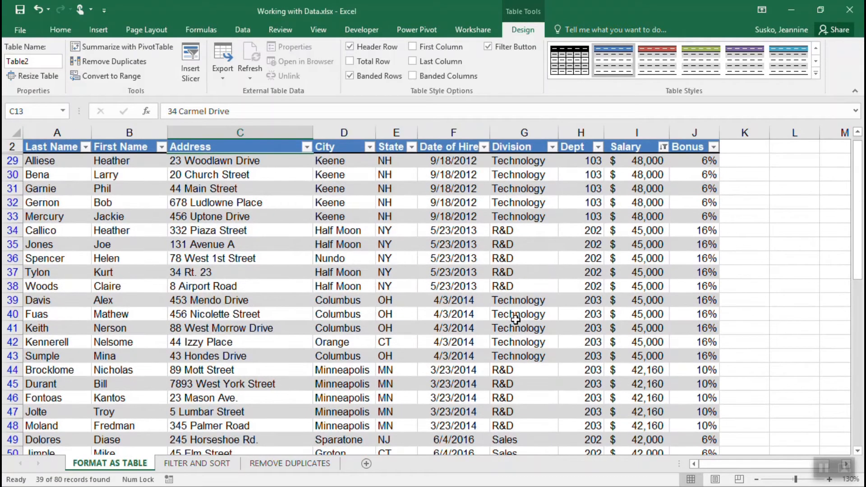
pyautogui.scroll(-6, 638, 334)
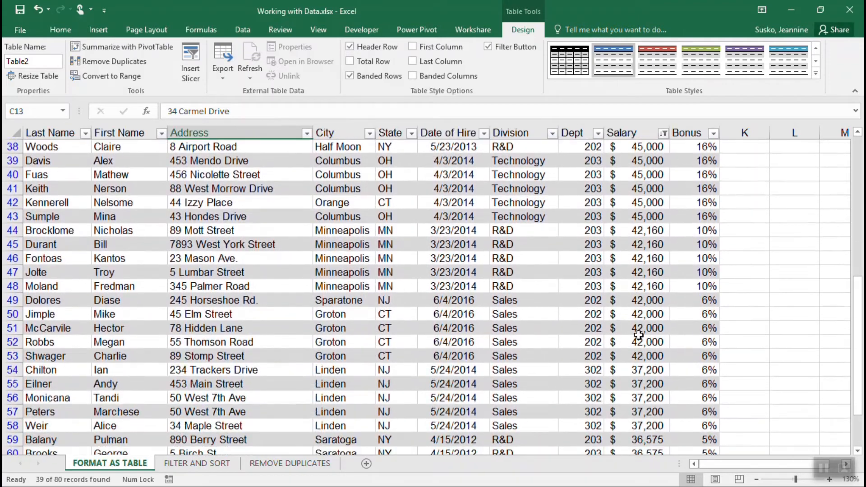
pyautogui.scroll(7, 638, 334)
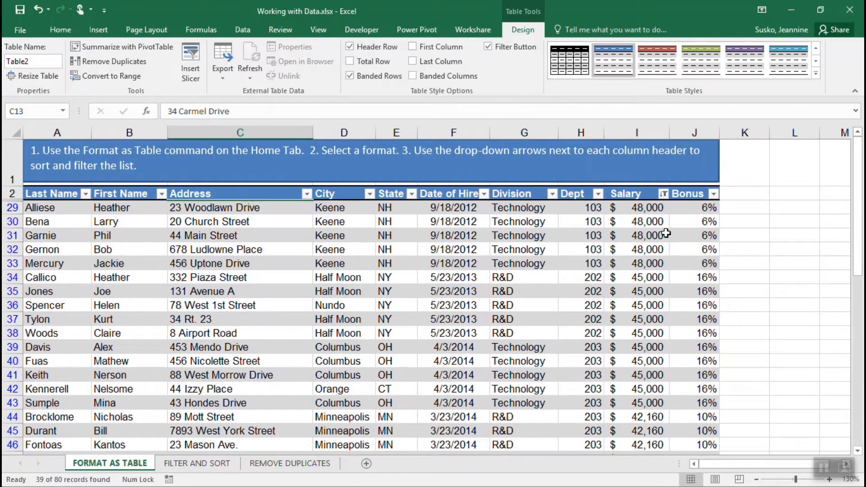
pyautogui.click(663, 194)
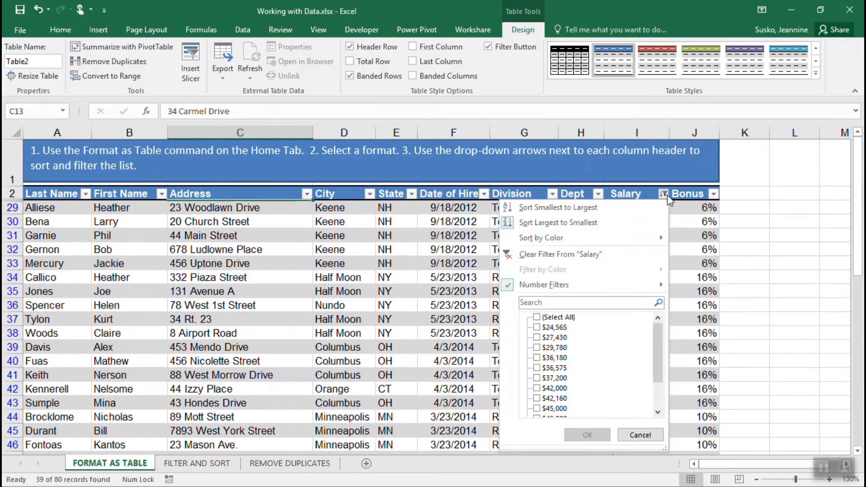
pyautogui.click(585, 261)
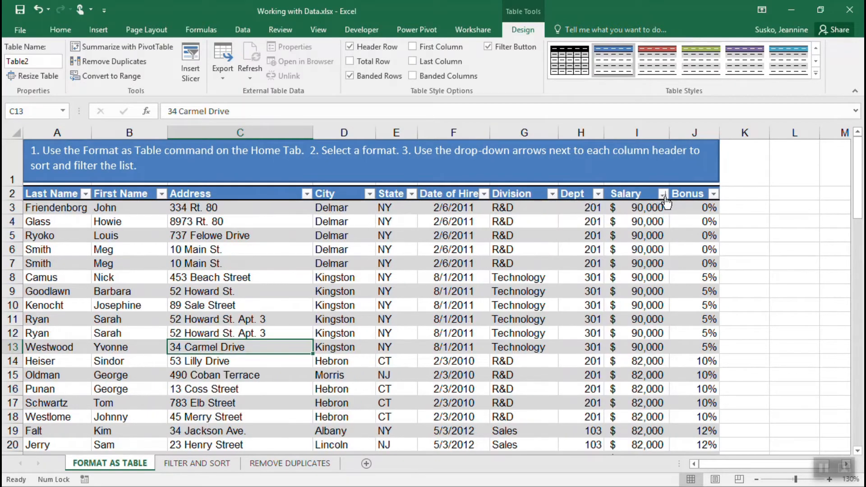
# Step: Filter the Salary column to the top 5 items with the Top 10 number filter, and clear that filter
pyautogui.click(664, 194)
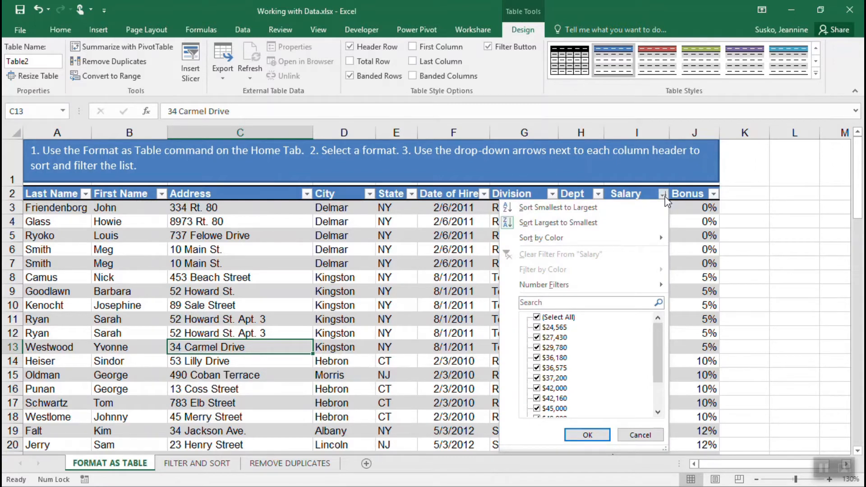
pyautogui.moveTo(564, 289)
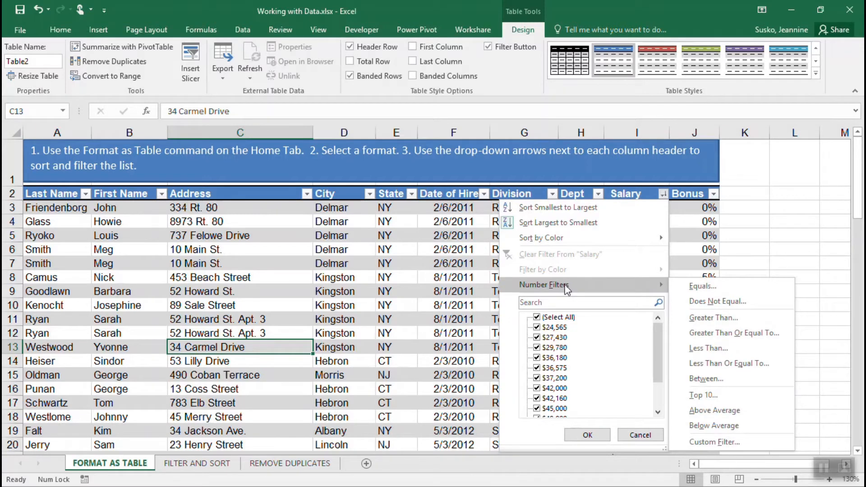
pyautogui.click(754, 394)
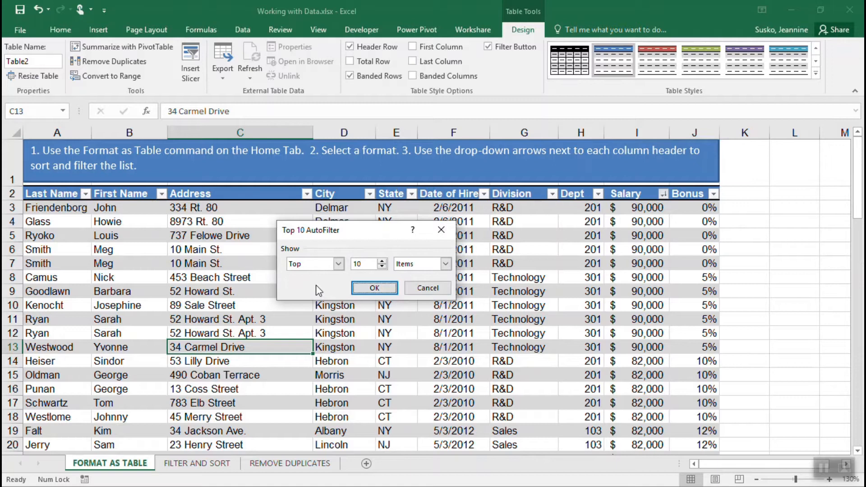
pyautogui.click(339, 264)
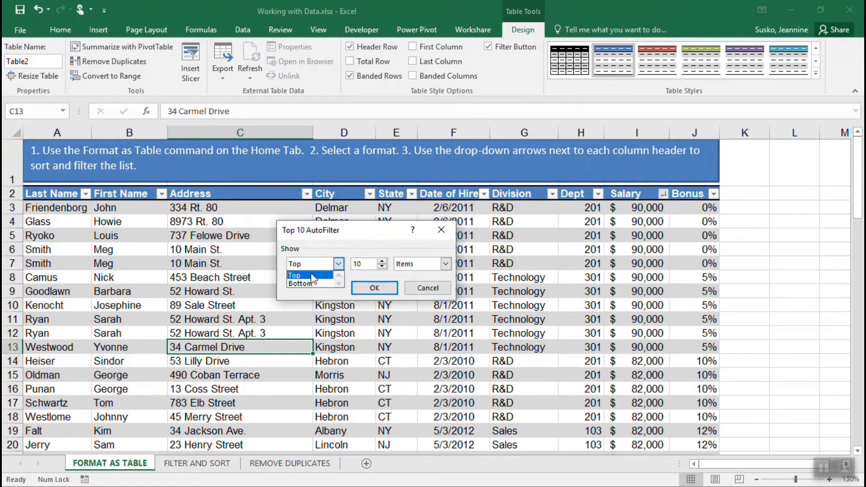
pyautogui.click(318, 276)
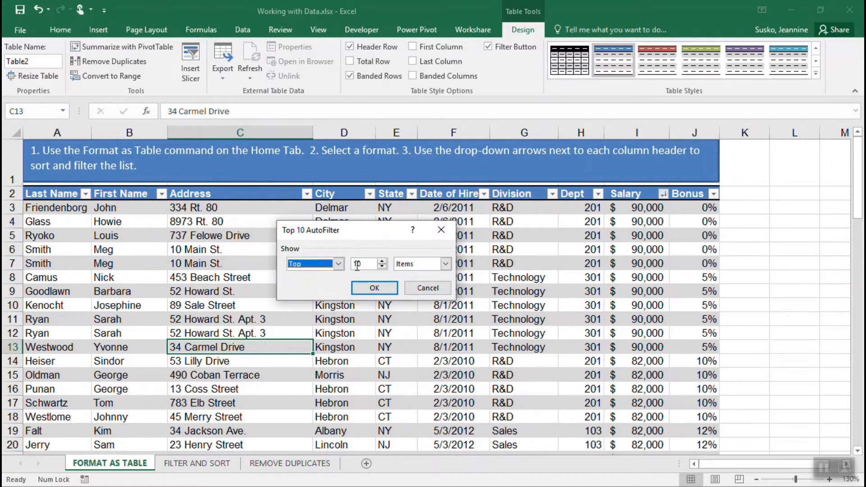
pyautogui.click(382, 267)
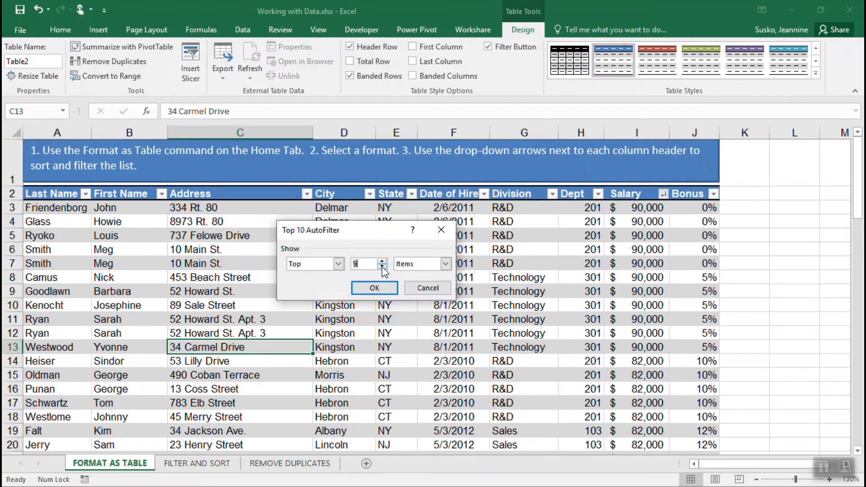
pyautogui.click(383, 262)
pyautogui.doubleClick(382, 267)
pyautogui.click(445, 265)
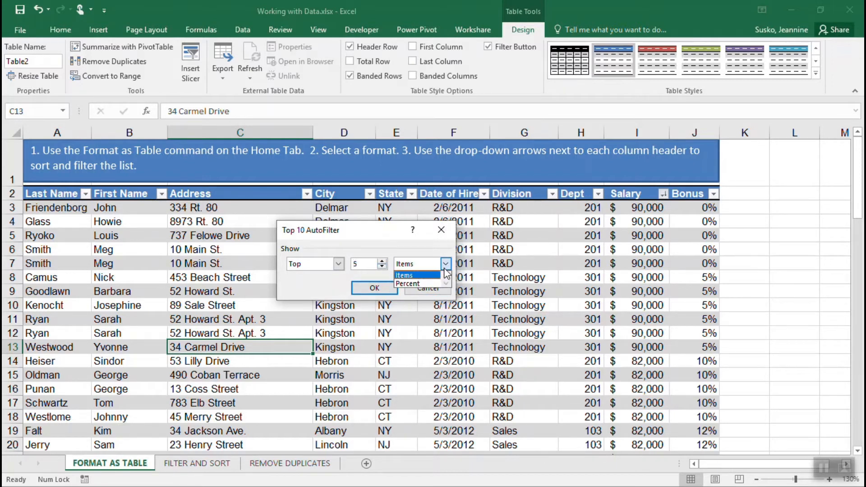
pyautogui.click(443, 274)
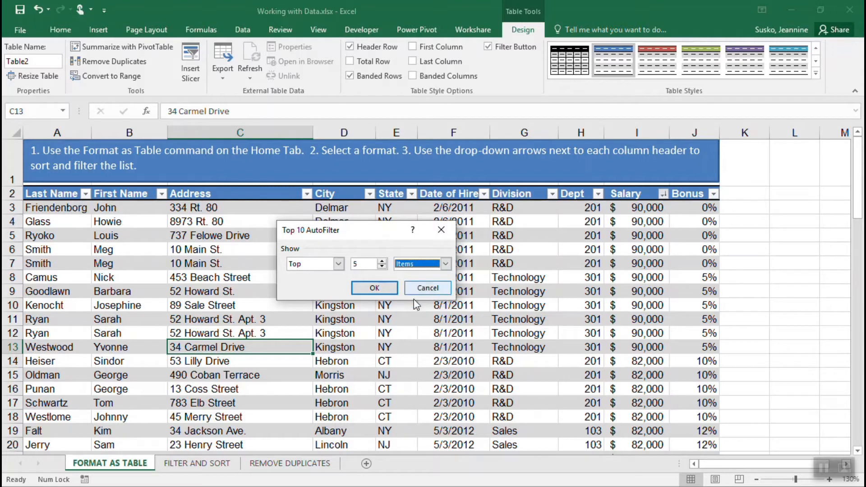
pyautogui.click(374, 289)
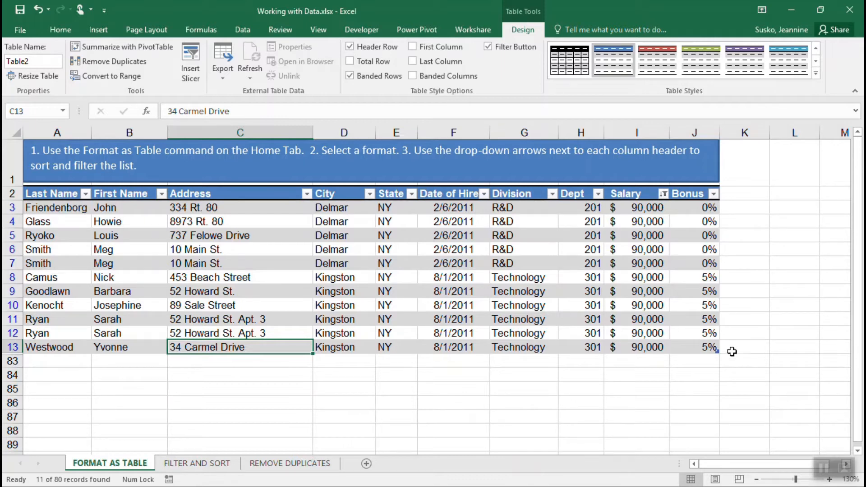
pyautogui.click(665, 194)
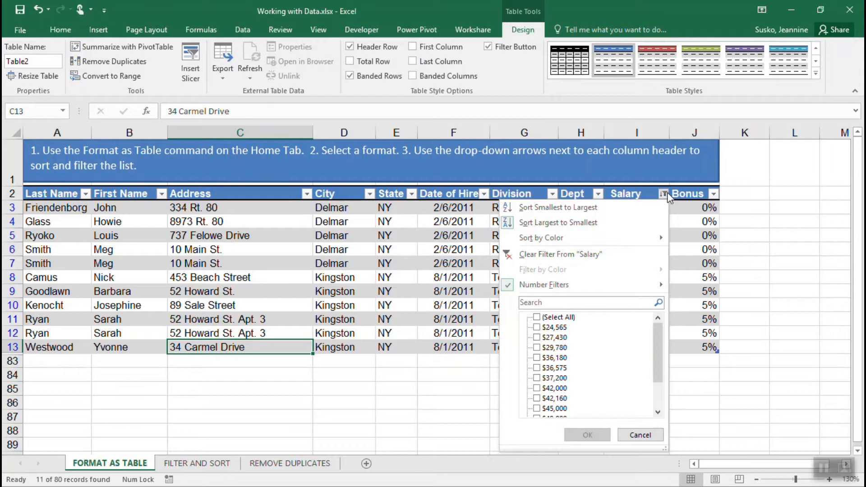
pyautogui.click(600, 256)
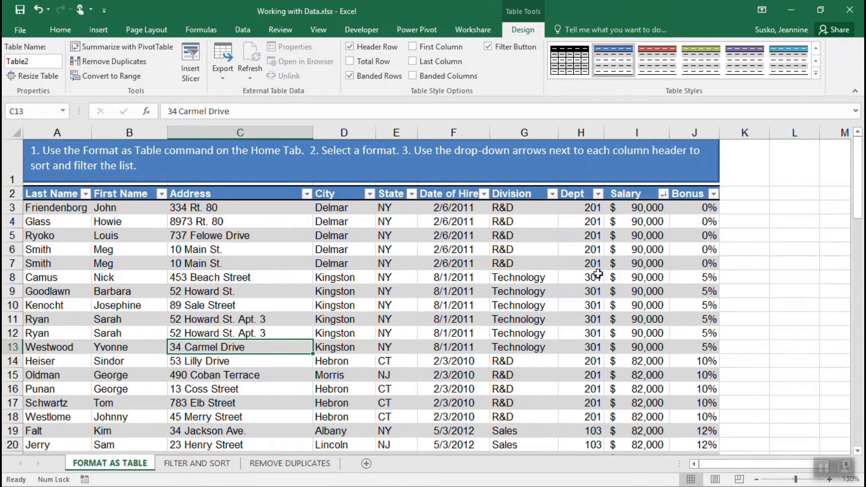
# Step: Filter the Division column to show only the Sales employees
pyautogui.click(553, 194)
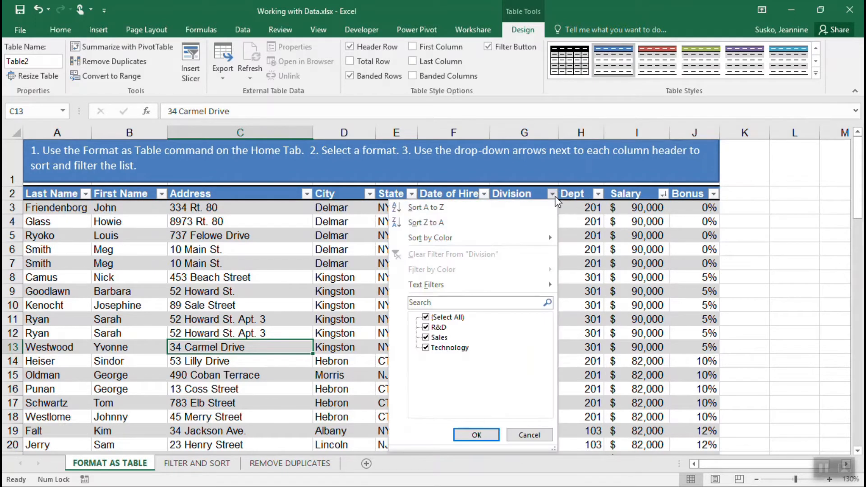
pyautogui.click(426, 317)
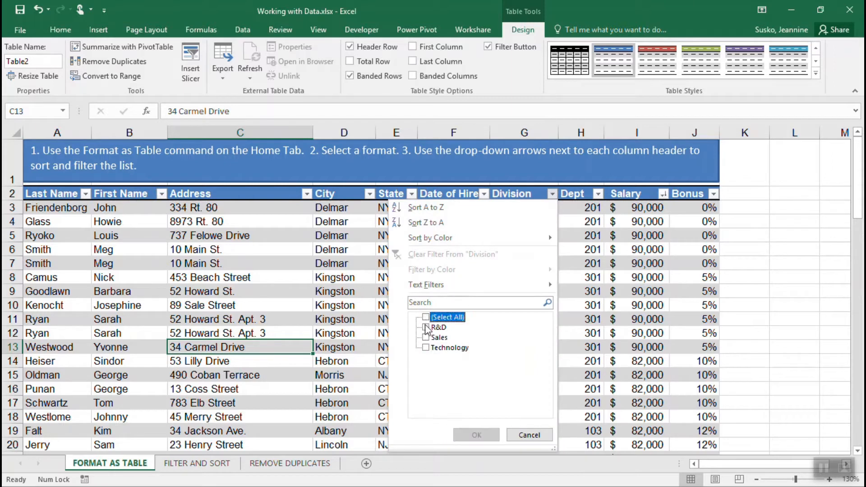
pyautogui.click(425, 338)
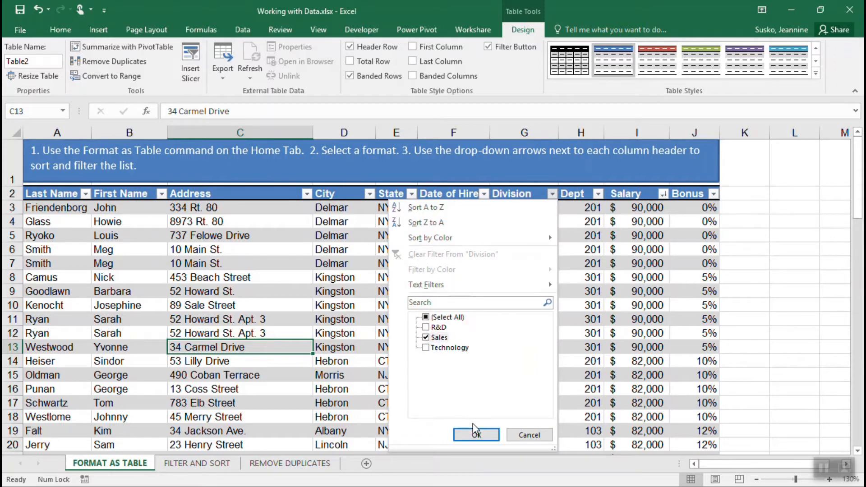
pyautogui.click(476, 435)
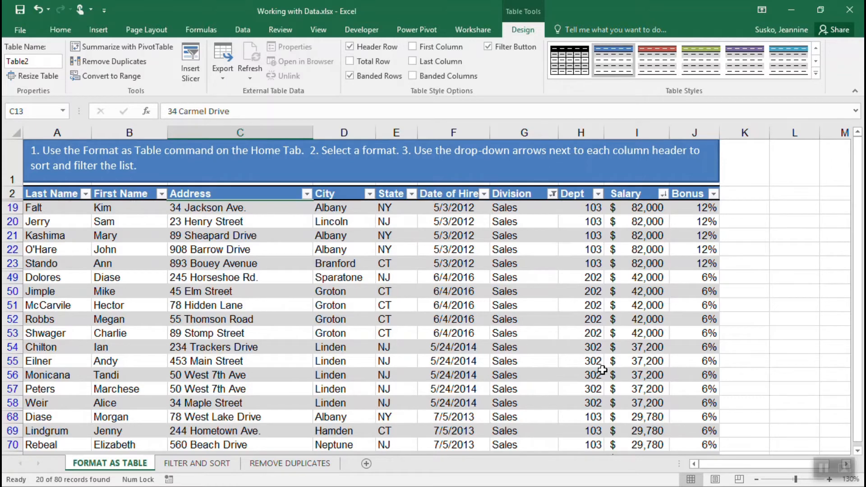
# Step: Sort the filtered Sales rows by Last Name from A to Z and look through the sorted list
pyautogui.click(85, 194)
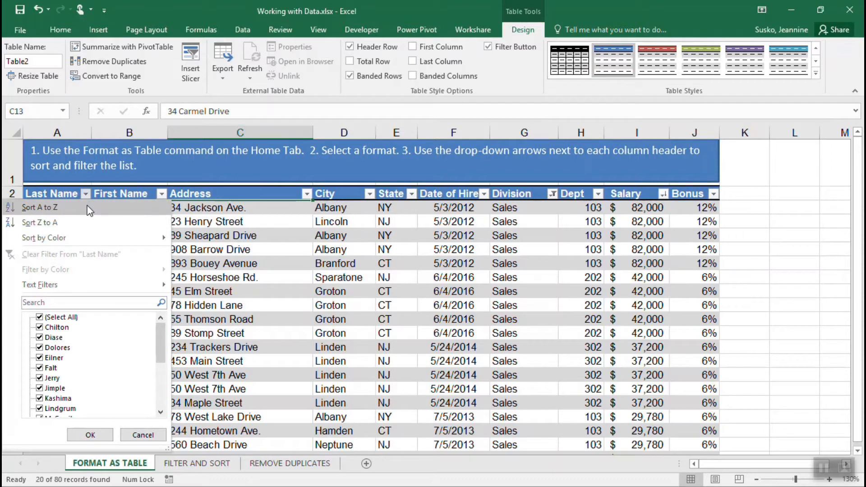
pyautogui.click(90, 209)
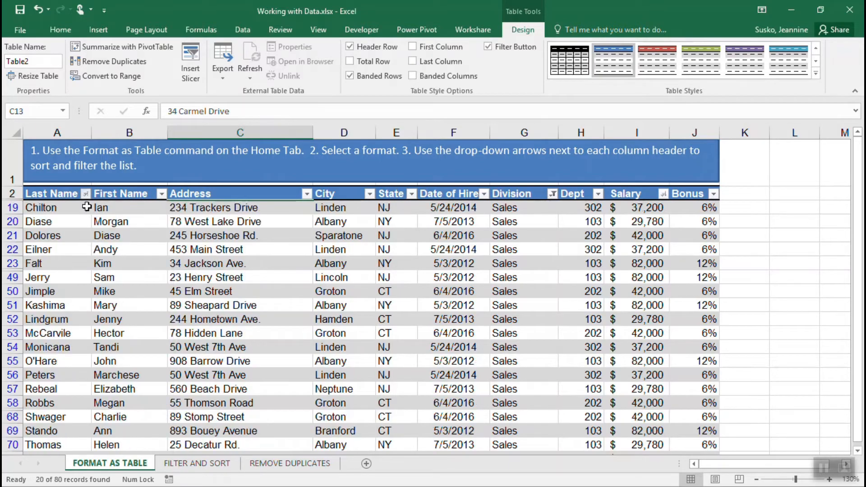
pyautogui.scroll(-1, 169, 295)
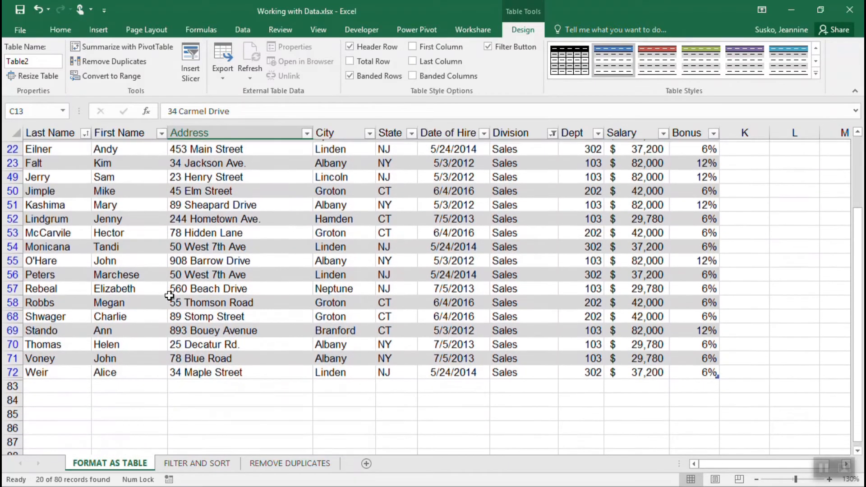
pyautogui.scroll(1, 169, 295)
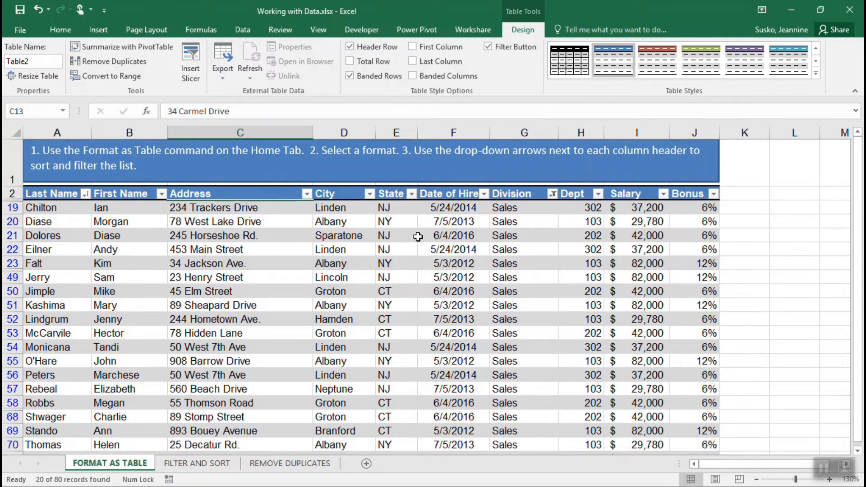
# Step: Filter the State column of the Sales employees to show only NY
pyautogui.click(411, 194)
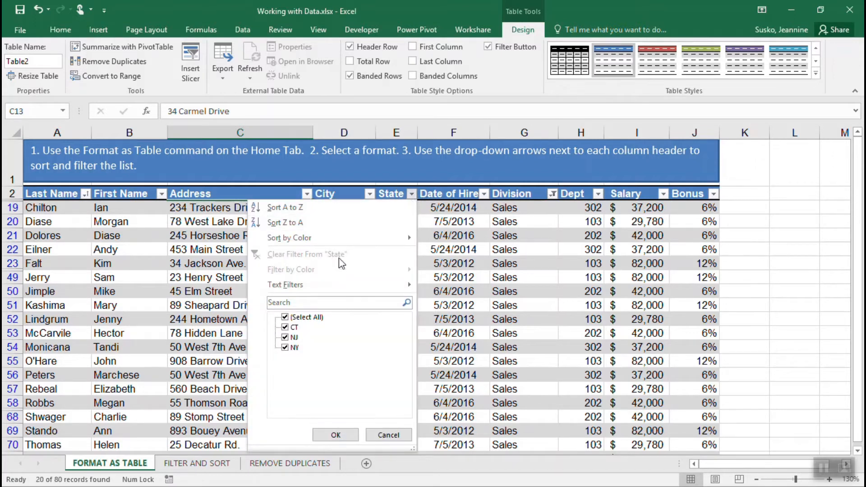
pyautogui.click(285, 317)
pyautogui.click(285, 347)
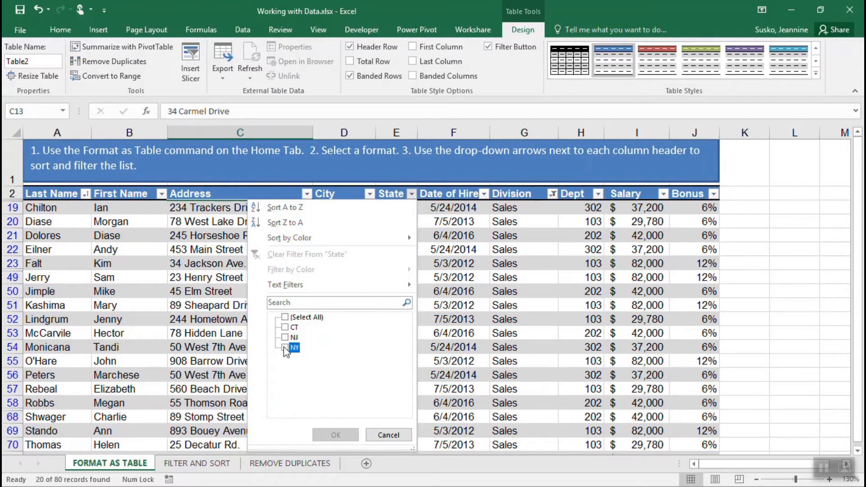
pyautogui.click(334, 436)
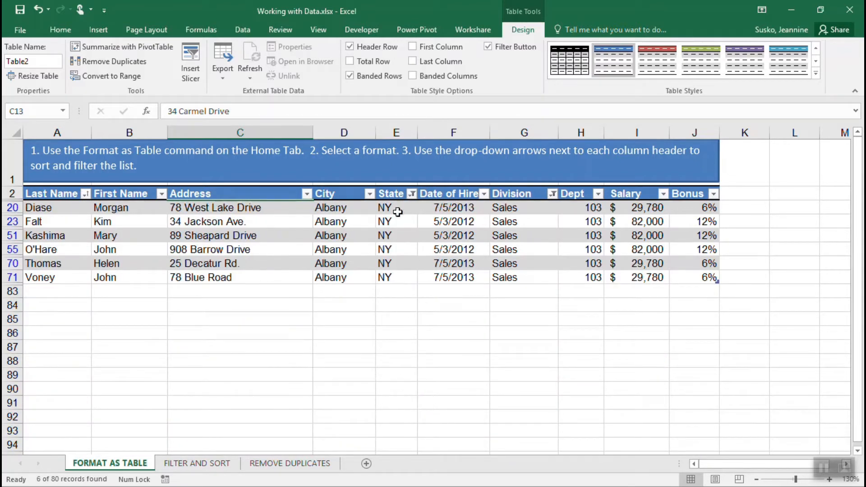
# Step: Add NJ to the State filter so that both NY and NJ employees are included
pyautogui.click(411, 194)
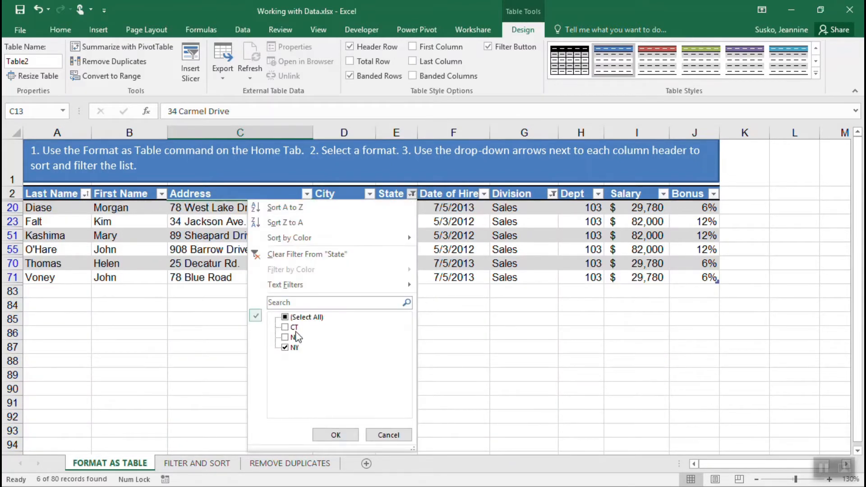
pyautogui.click(285, 337)
pyautogui.click(336, 434)
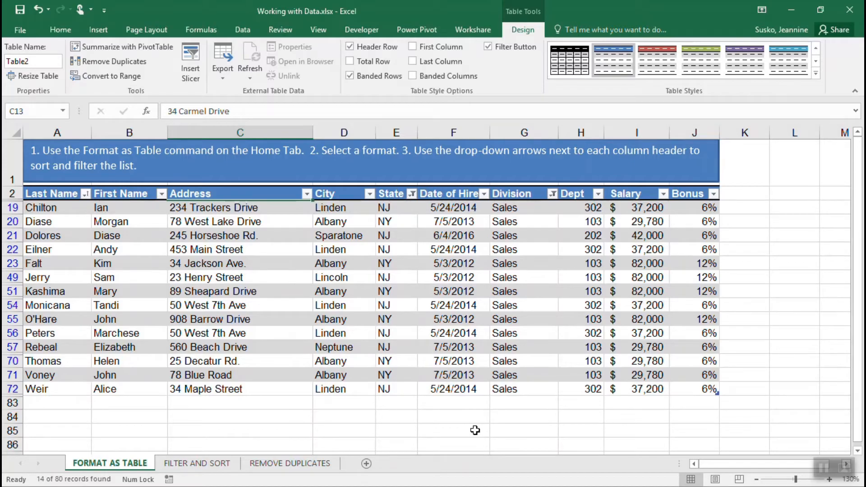
pyautogui.click(453, 263)
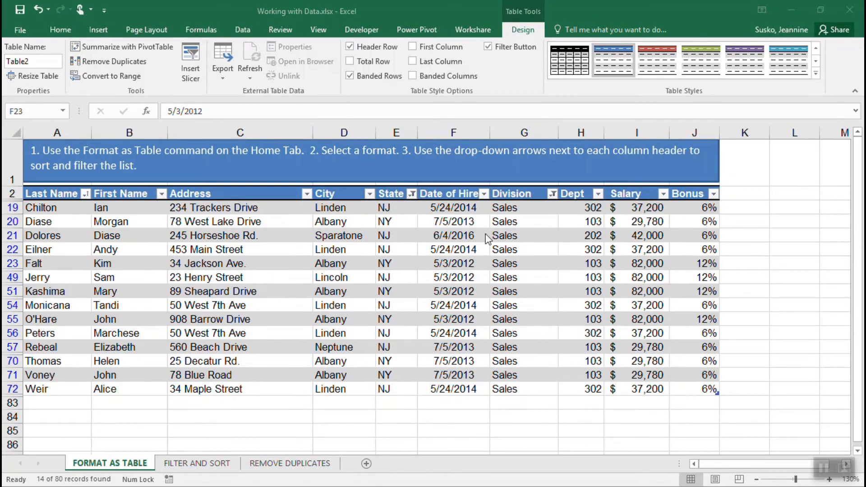
# Step: Clear the filters from the State and Division columns
pyautogui.click(411, 194)
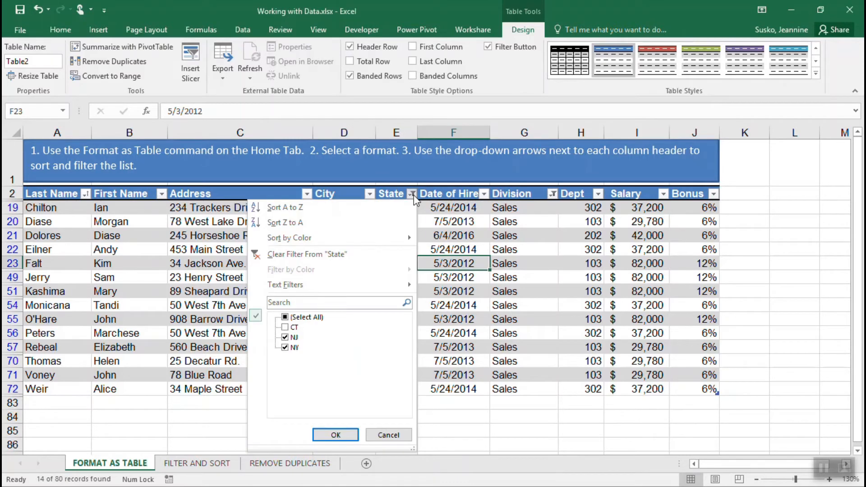
pyautogui.click(331, 255)
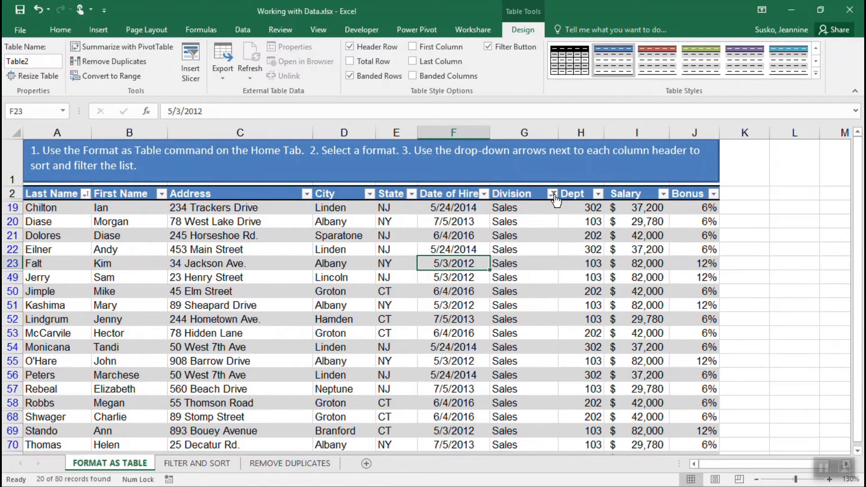
pyautogui.click(552, 193)
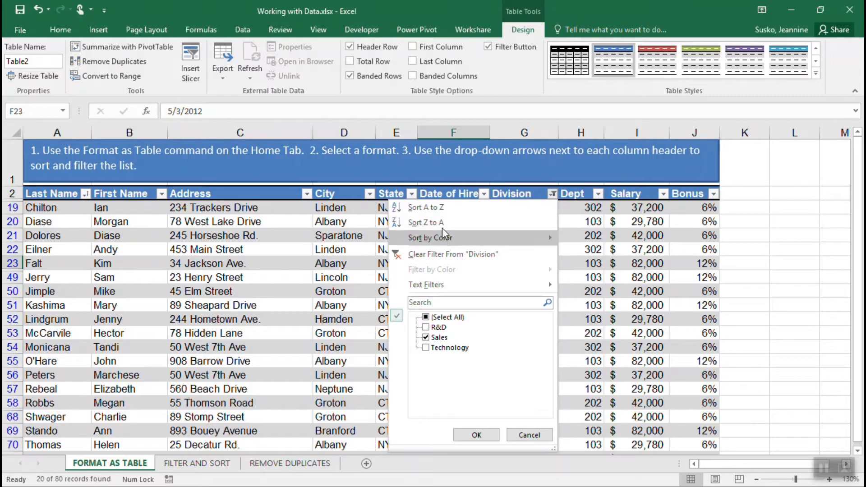
pyautogui.click(442, 255)
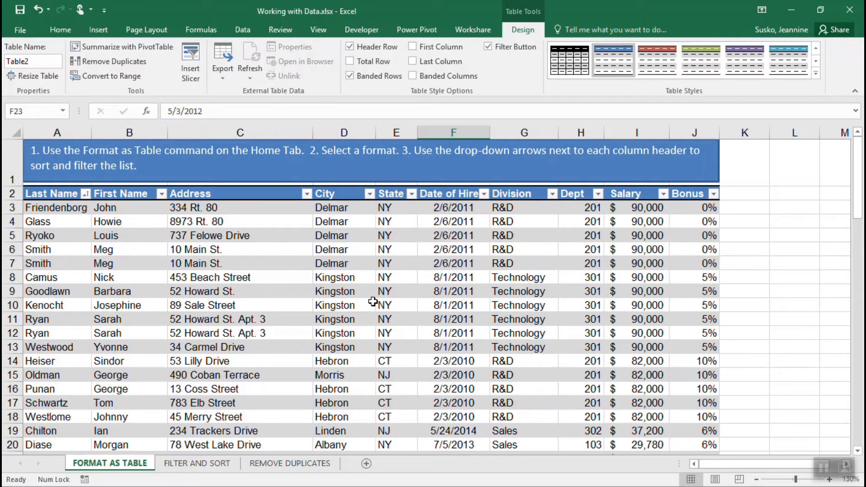
# Step: Start a new table record directly below the last employee by entering the employee's last name in cell A83
pyautogui.scroll(-6, 306, 306)
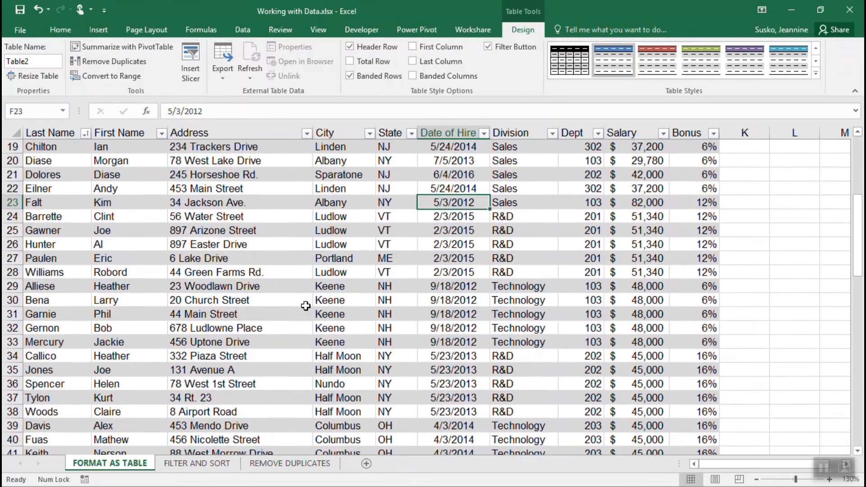
pyautogui.scroll(-15, 306, 306)
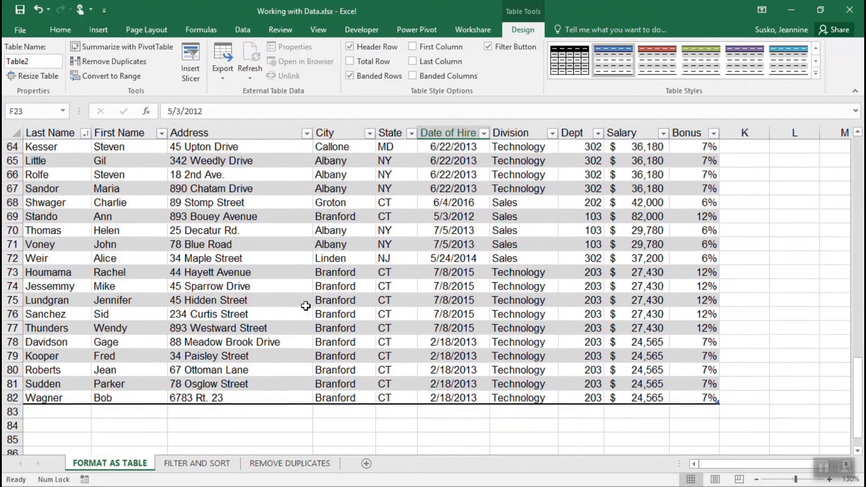
pyautogui.scroll(-1, 306, 306)
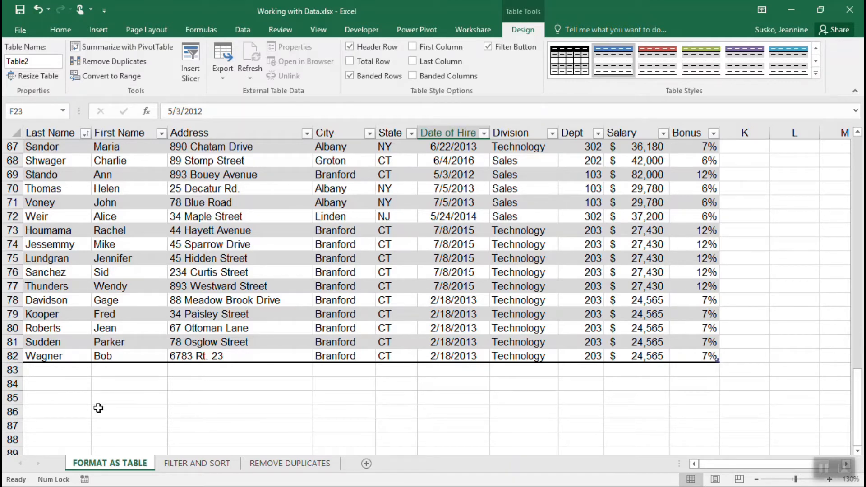
pyautogui.click(70, 371)
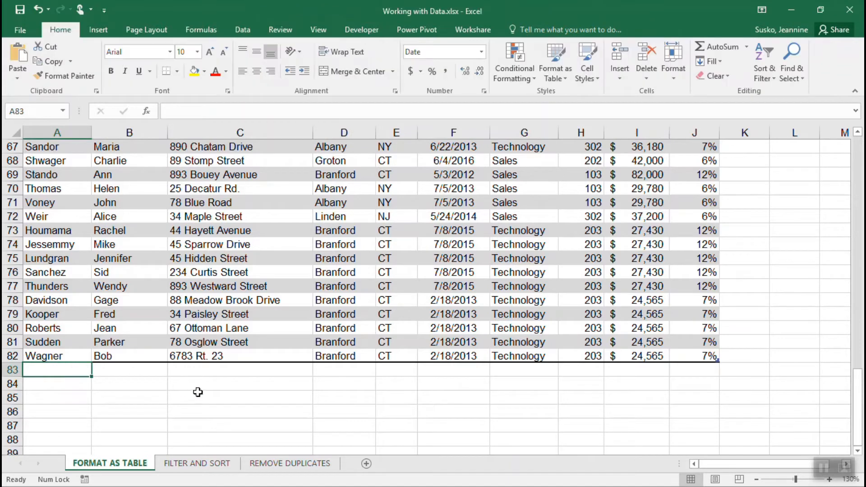
pyautogui.write('Susko')
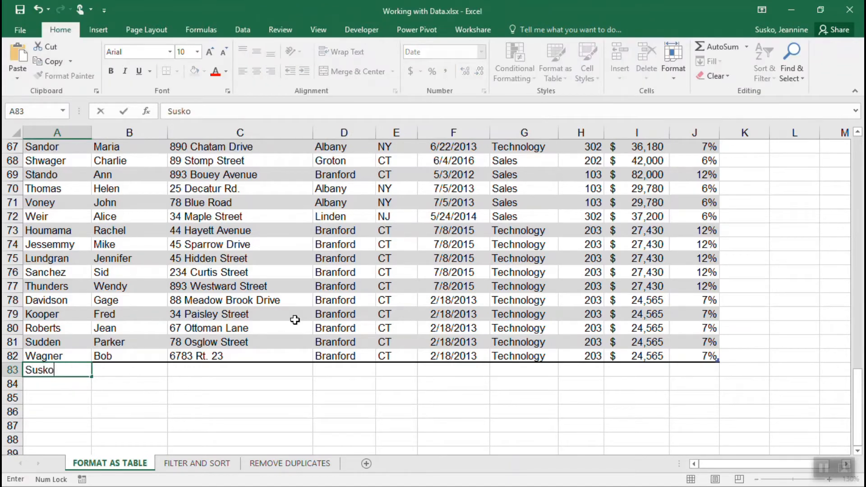
pyautogui.press('Tab')
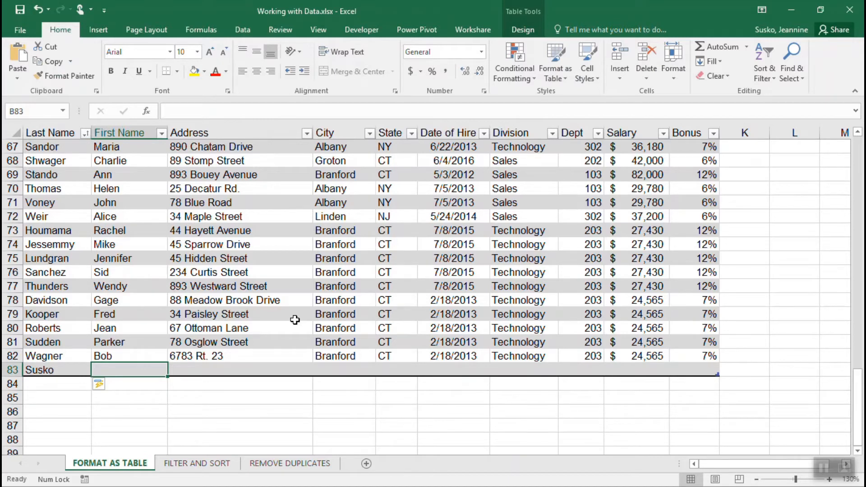
# Step: Fill in the new employee's first name, street address, city and state in row 83
pyautogui.write('Jeannine')
pyautogui.press('Tab')
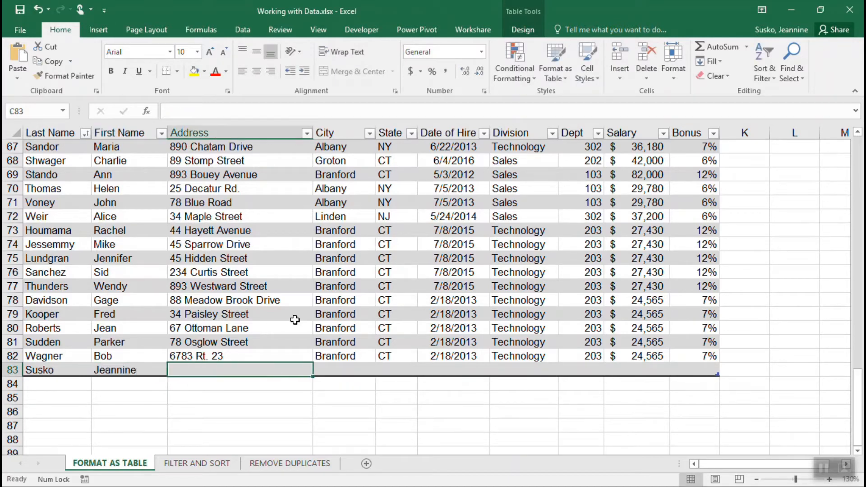
pyautogui.write('54 ')
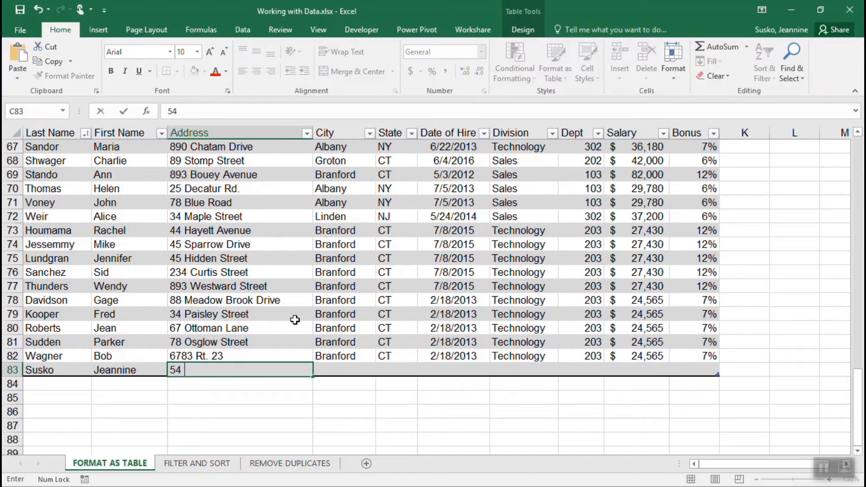
pyautogui.write('Main Street')
pyautogui.press('Tab')
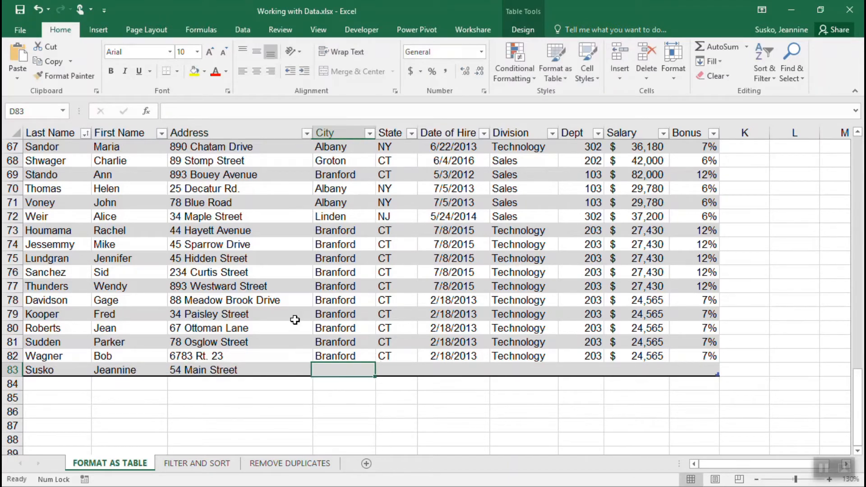
pyautogui.write('Holbrook')
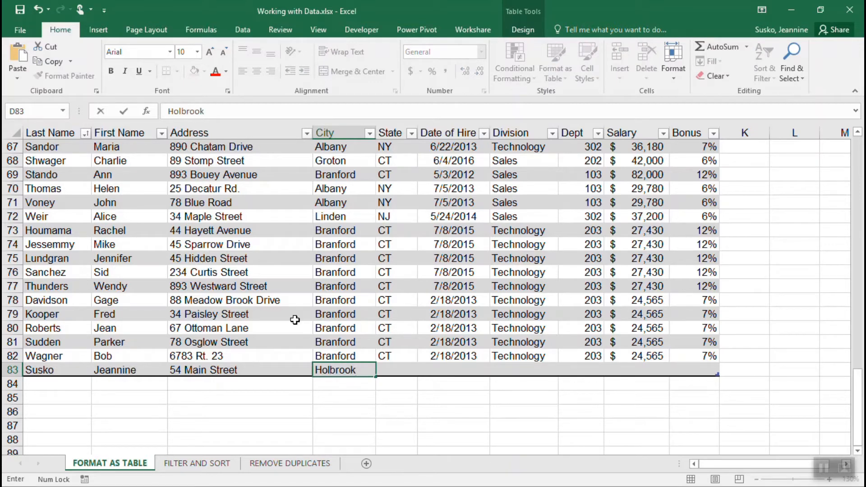
pyautogui.press('Tab')
pyautogui.write('NY')
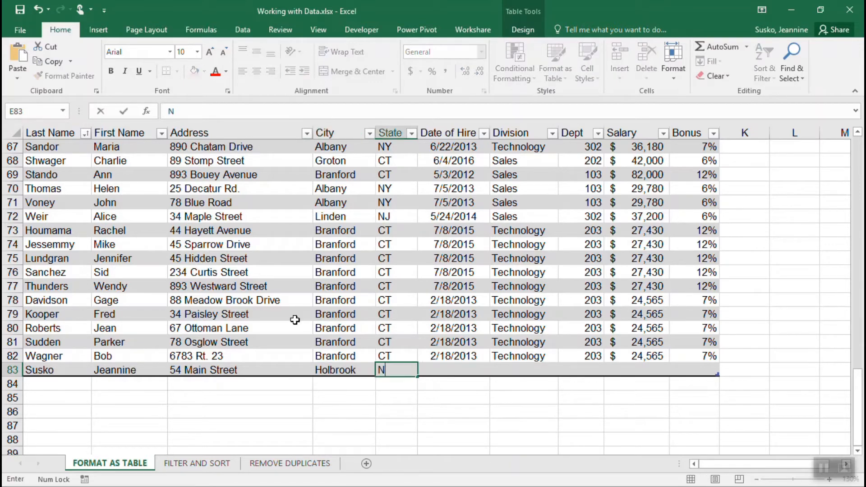
pyautogui.press('Tab')
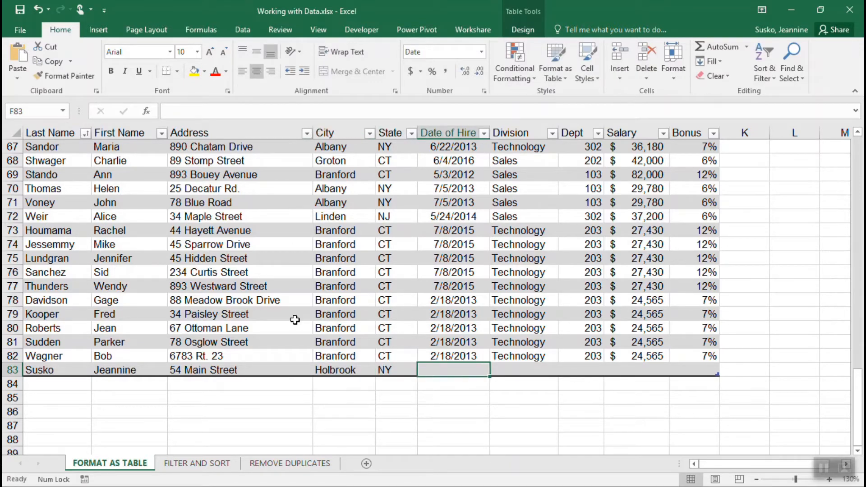
# Step: Fill the new record's Date of Hire, Division, Dept, Salary and Bonus cells with the values from the row above
pyautogui.hotkey('ctrl', 'd')
pyautogui.press('Tab')
pyautogui.hotkey('shift', 'Right')
pyautogui.hotkey('shift', 'Right')
pyautogui.hotkey('shift', 'Right')
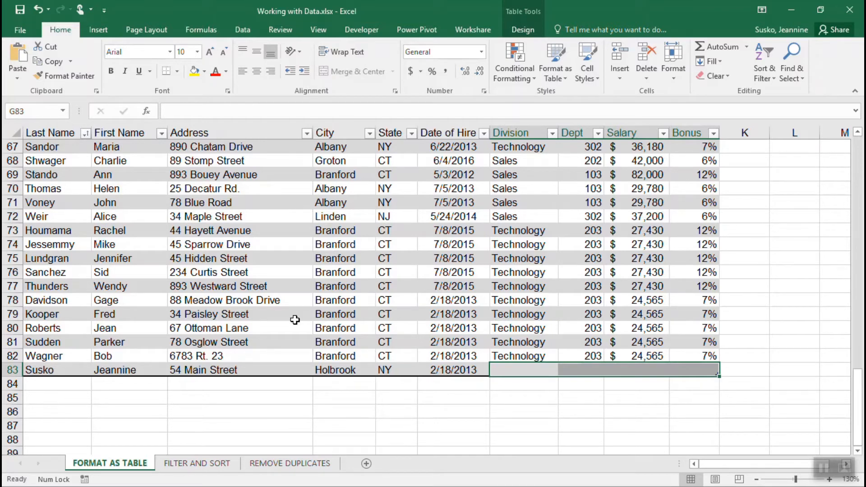
pyautogui.hotkey('ctrl', 'd')
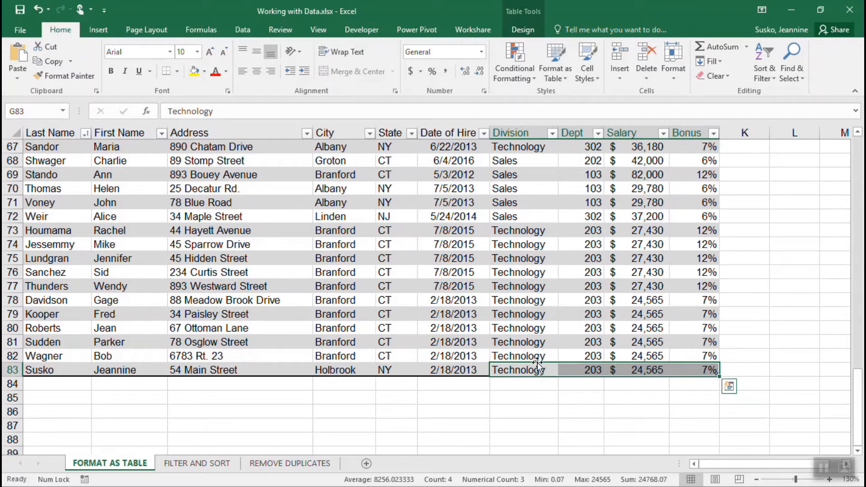
pyautogui.click(528, 369)
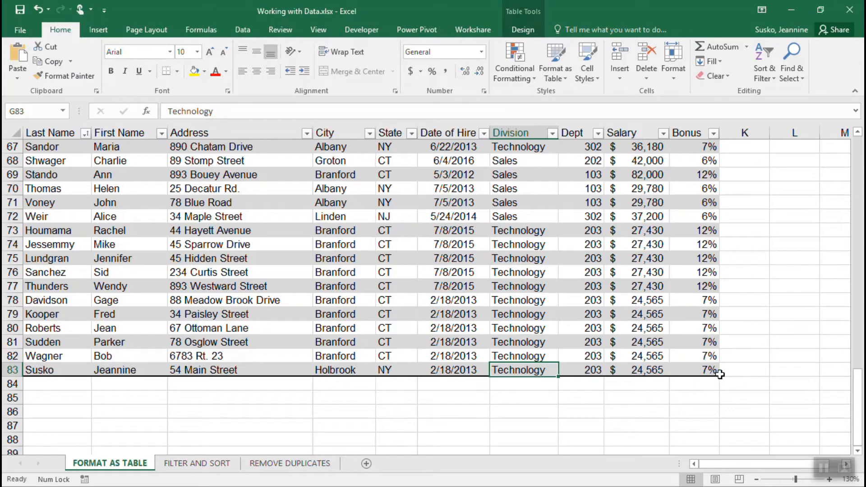
pyautogui.moveTo(717, 374)
pyautogui.mouseDown()
pyautogui.moveTo(717, 320)
pyautogui.moveTo(717, 376)
pyautogui.mouseUp()
# Step: Add a Bonus Amount column to the table in K2 and widen it to fit its heading
pyautogui.scroll(20, 627, 352)
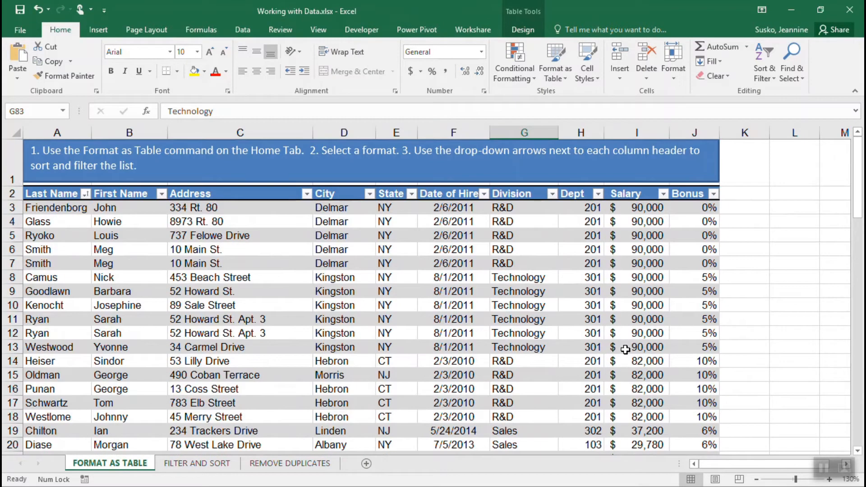
pyautogui.click(751, 194)
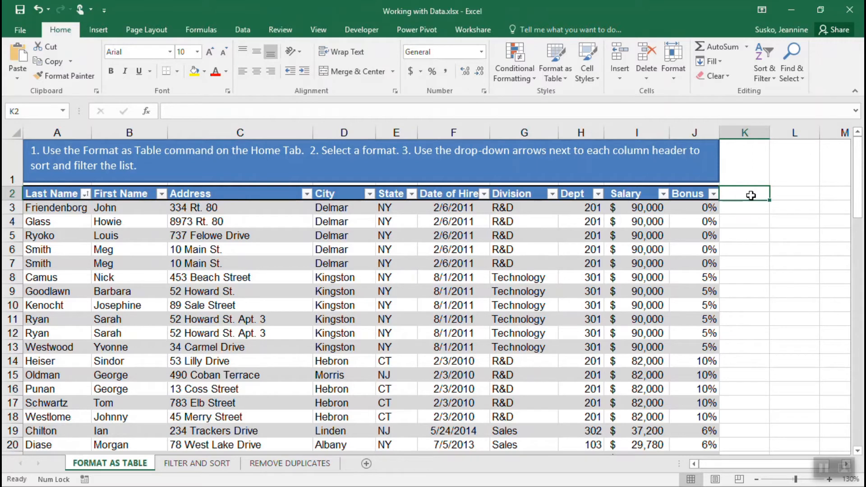
pyautogui.write('Bon')
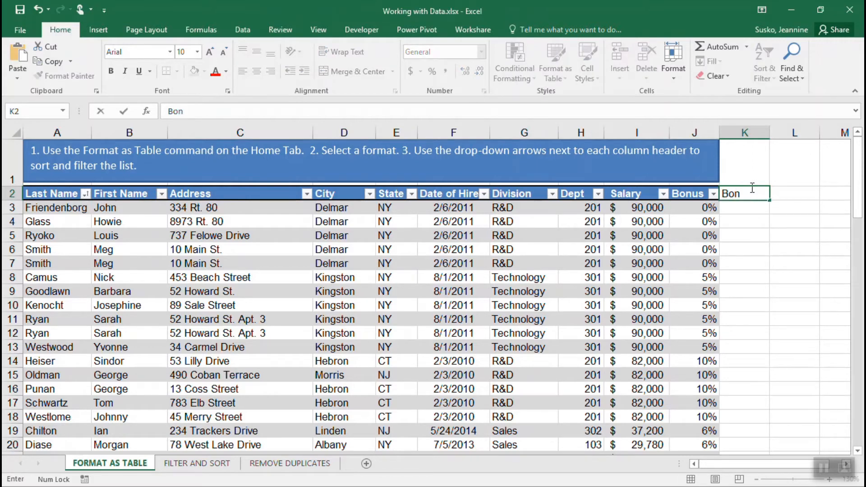
pyautogui.write('us Amount')
pyautogui.press('Return')
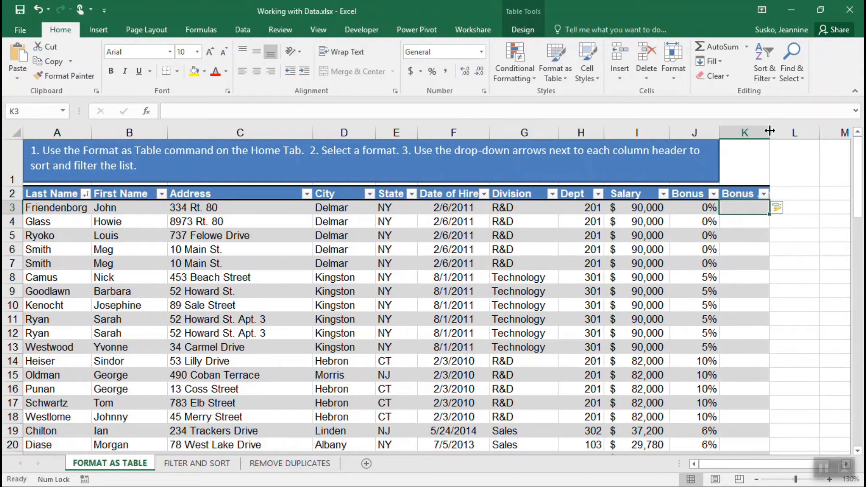
pyautogui.moveTo(769, 131); pyautogui.dragTo(810, 131)
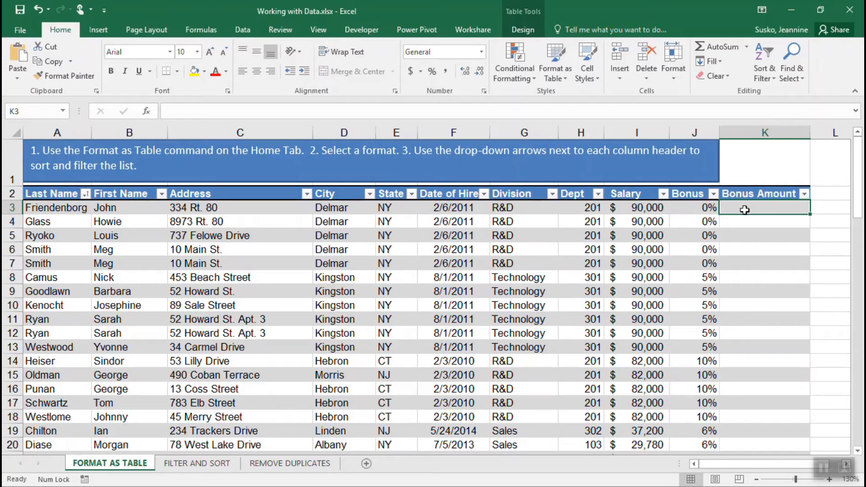
pyautogui.scroll(-3, 767, 261)
pyautogui.scroll(-17, 761, 268)
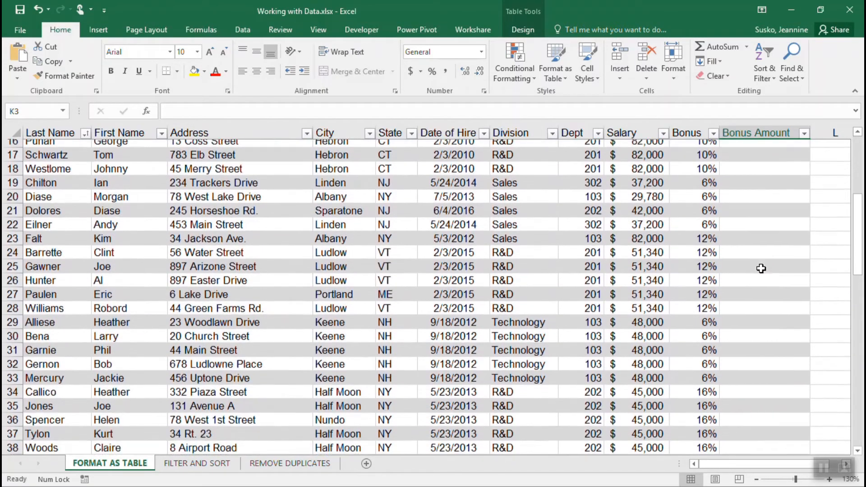
pyautogui.scroll(-5, 761, 268)
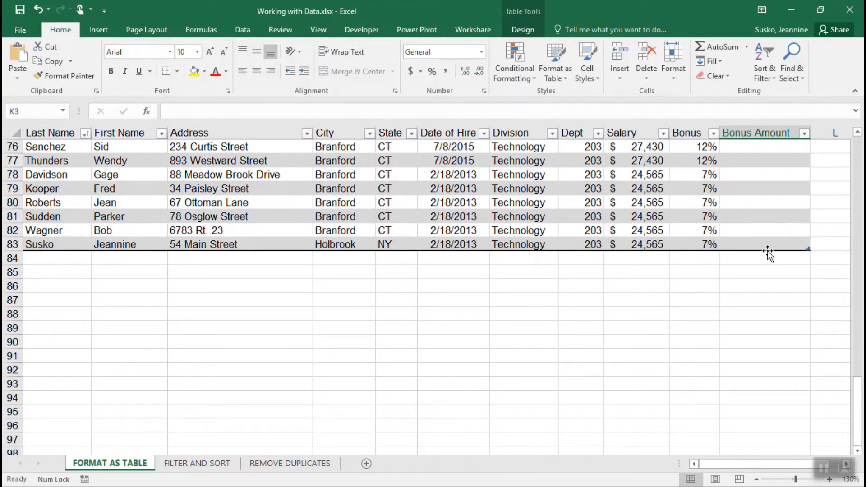
pyautogui.scroll(20, 767, 255)
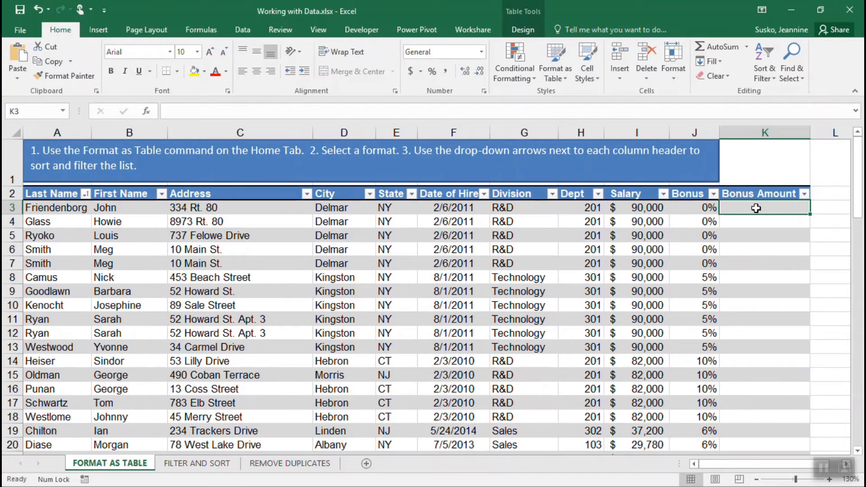
pyautogui.write('=')
pyautogui.click(632, 208)
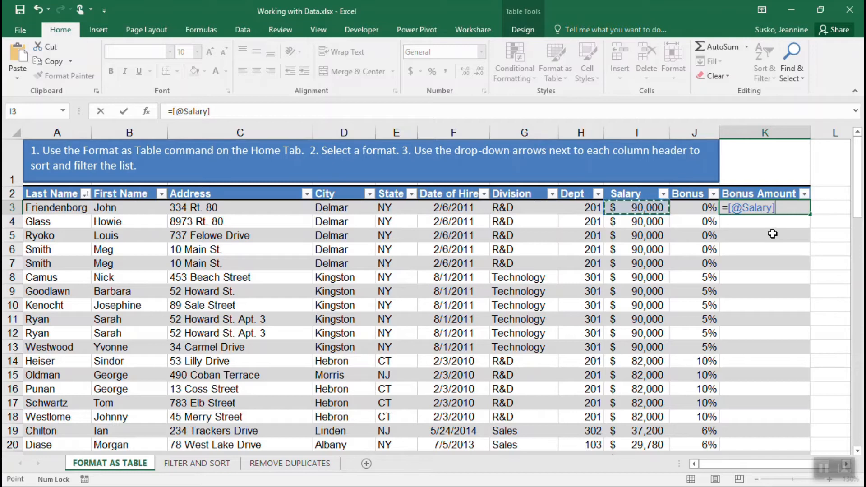
pyautogui.write('*')
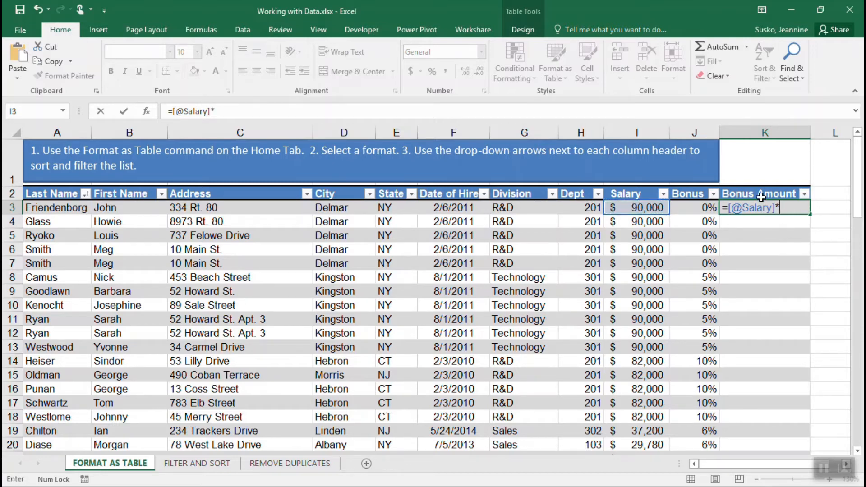
pyautogui.click(694, 211)
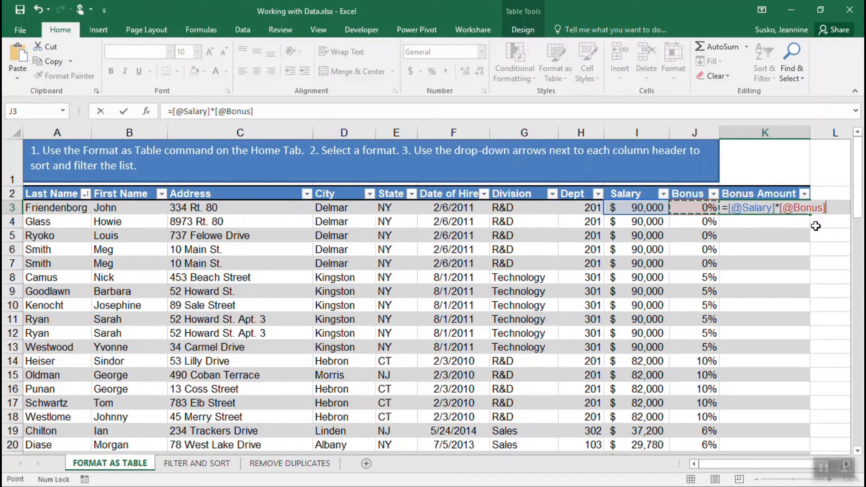
pyautogui.press('Return')
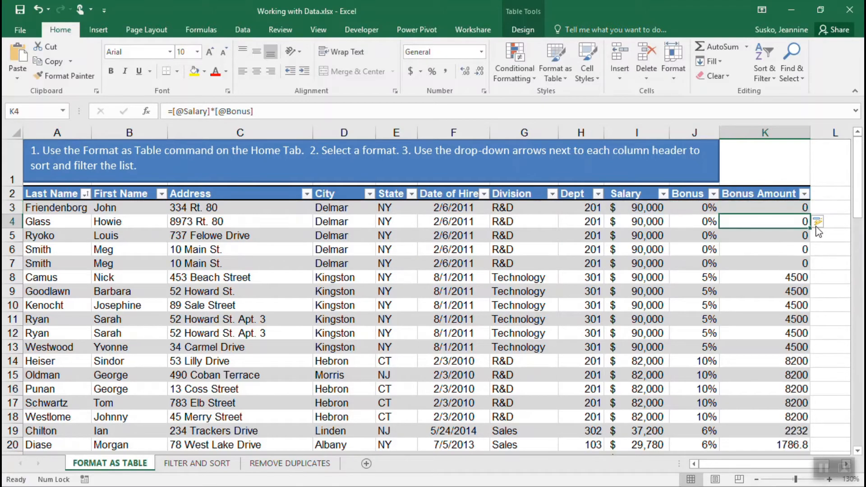
# Step: Apply the Accounting number format to all Bonus Amount values from K3 down to the last table row
pyautogui.click(768, 206)
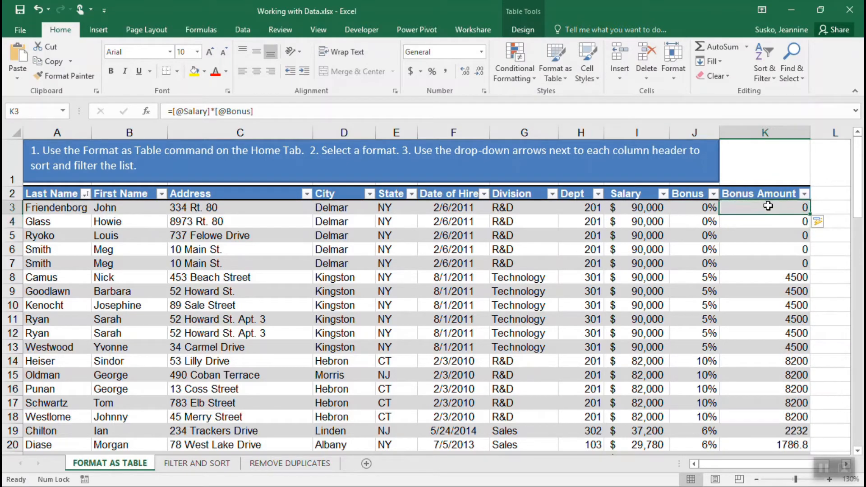
pyautogui.scroll(-7, 757, 230)
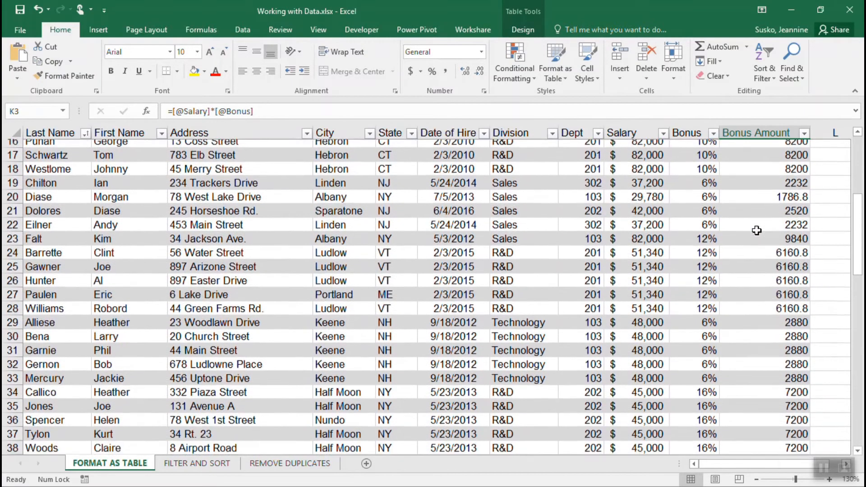
pyautogui.scroll(-13, 757, 231)
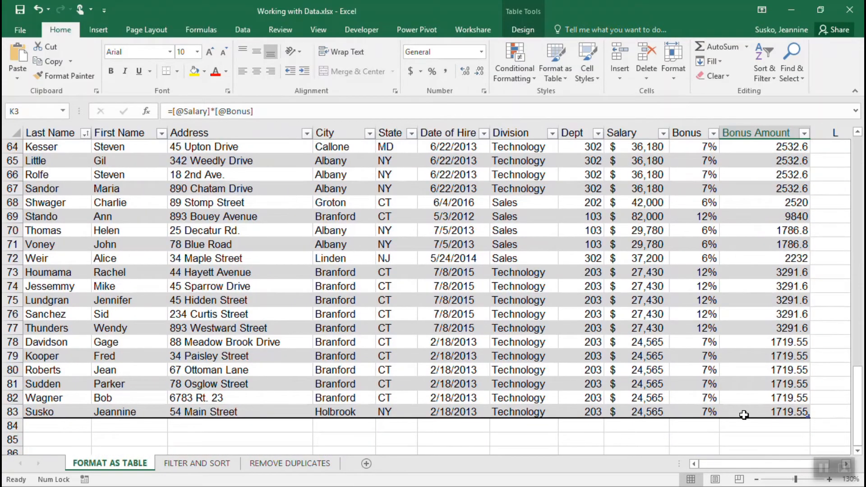
pyautogui.scroll(20, 744, 415)
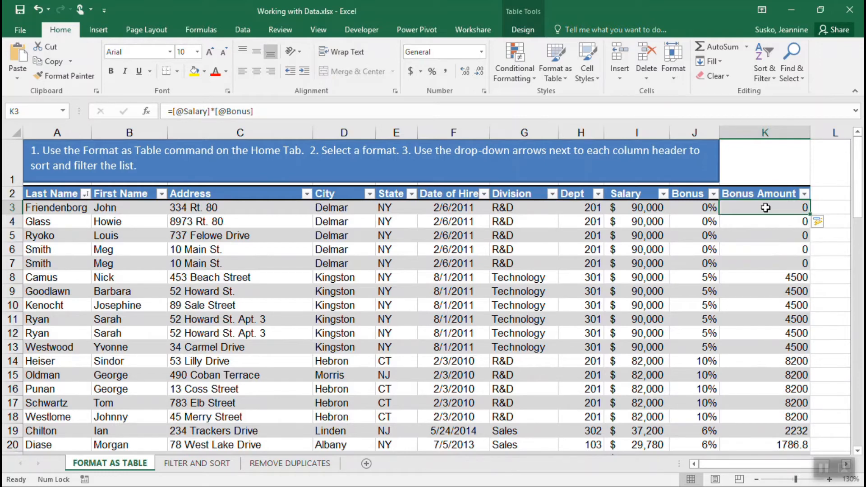
pyautogui.hotkey('ctrl', 'shift', 'Down')
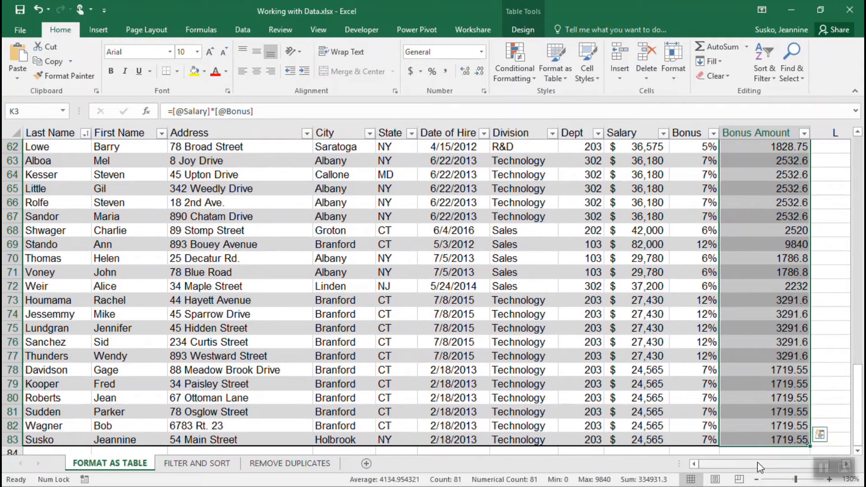
pyautogui.click(409, 72)
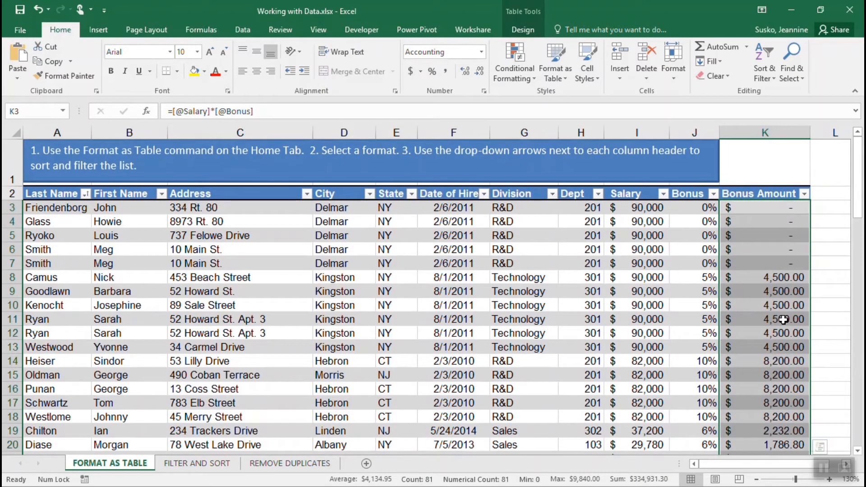
# Step: Narrow the Bonus Amount column slightly and deselect its values
pyautogui.moveTo(810, 133); pyautogui.dragTo(799, 133)
pyautogui.click(783, 329)
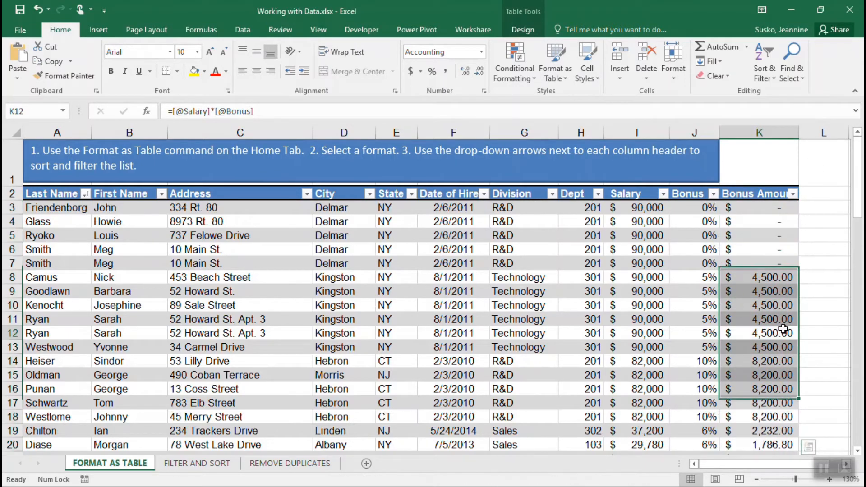
pyautogui.click(783, 329)
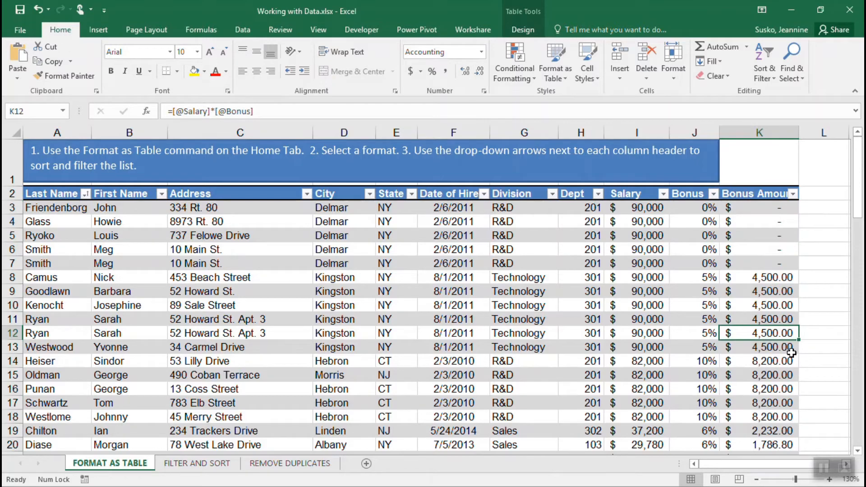
pyautogui.click(717, 379)
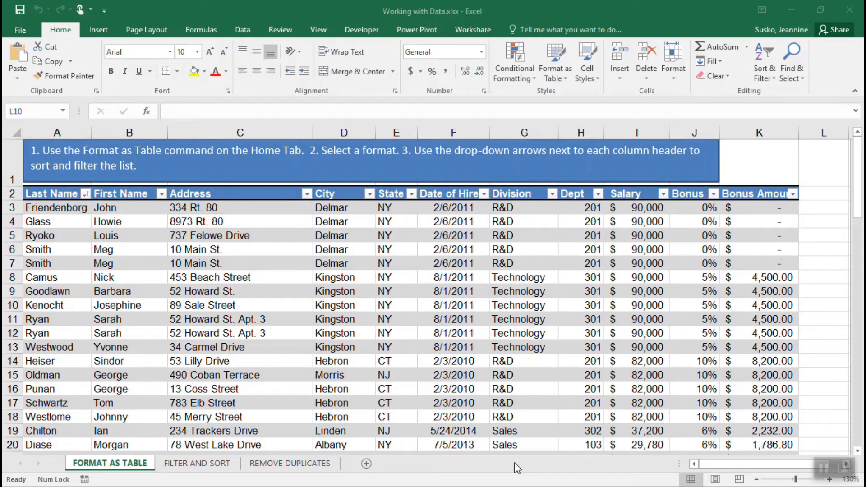
# Step: Clear the employee table's style and hide the filter buttons in its header row
pyautogui.click(239, 321)
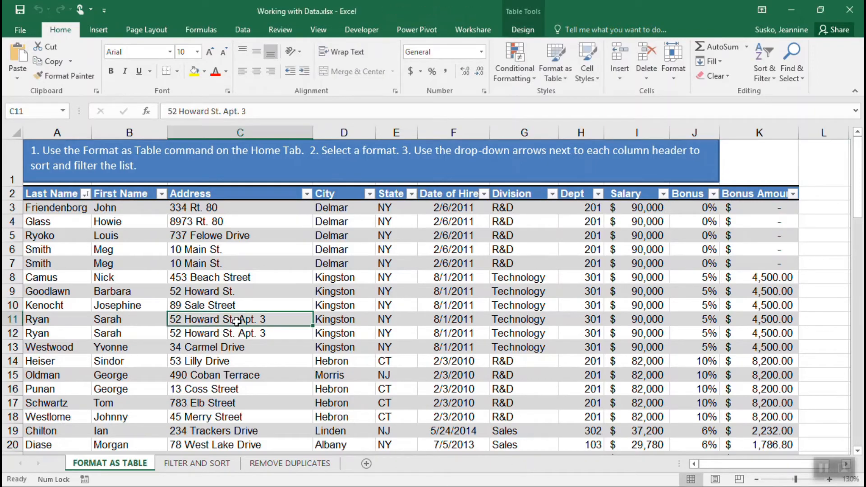
pyautogui.click(523, 29)
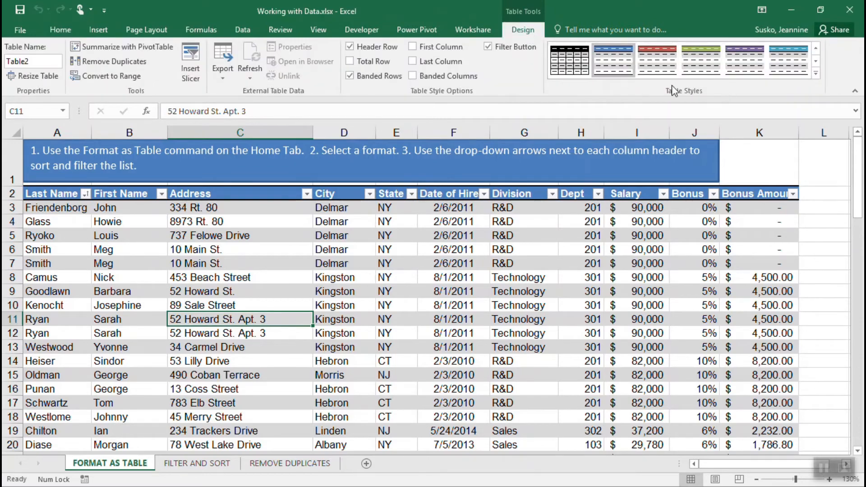
pyautogui.click(817, 75)
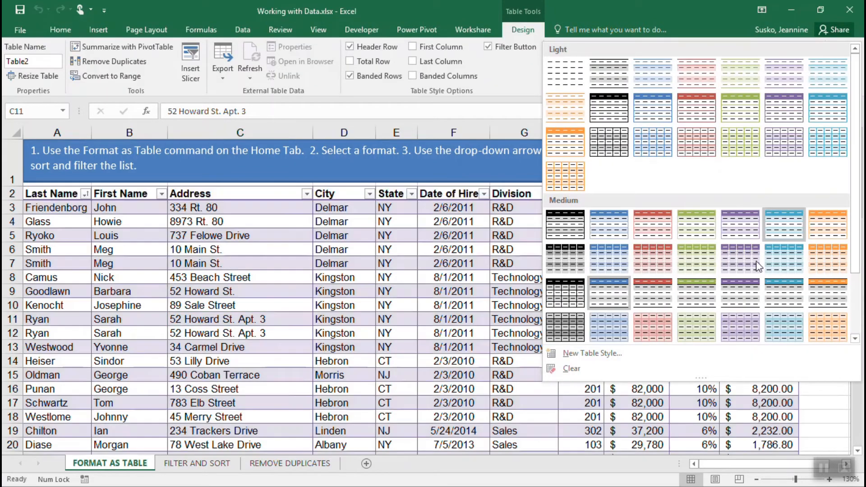
pyautogui.click(589, 370)
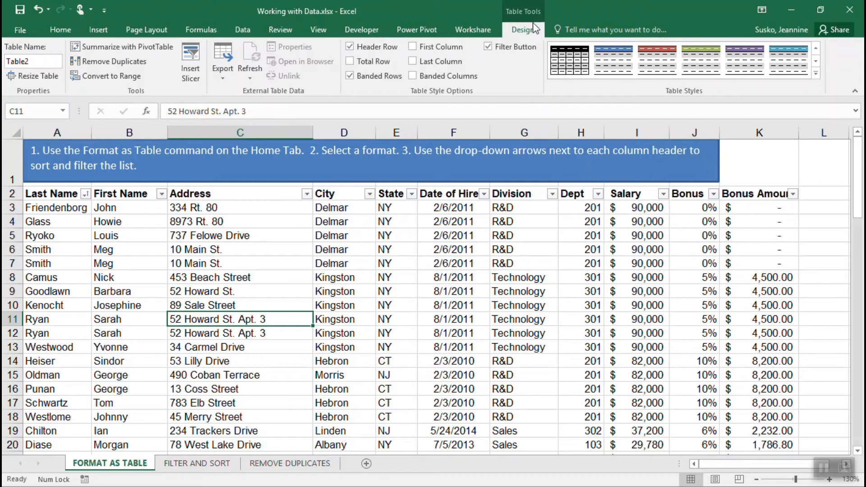
pyautogui.click(488, 47)
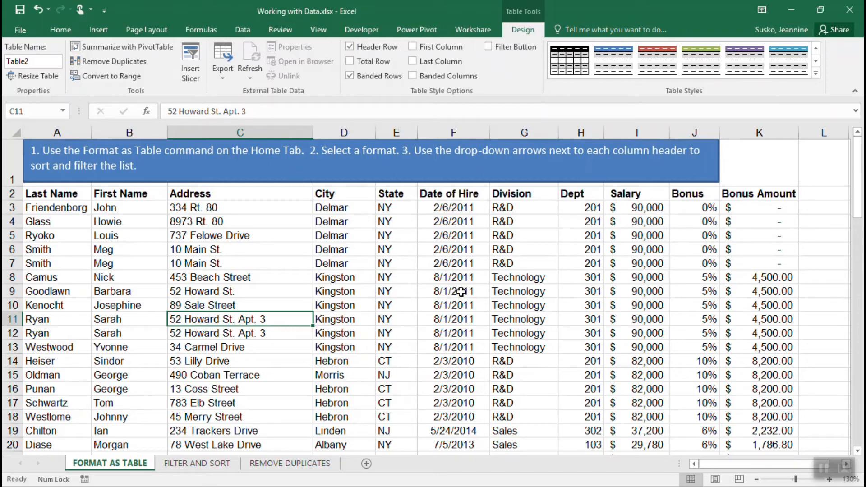
# Step: Convert the employee table on the FORMAT AS TABLE sheet to a normal range
pyautogui.click(98, 77)
pyautogui.click(815, 74)
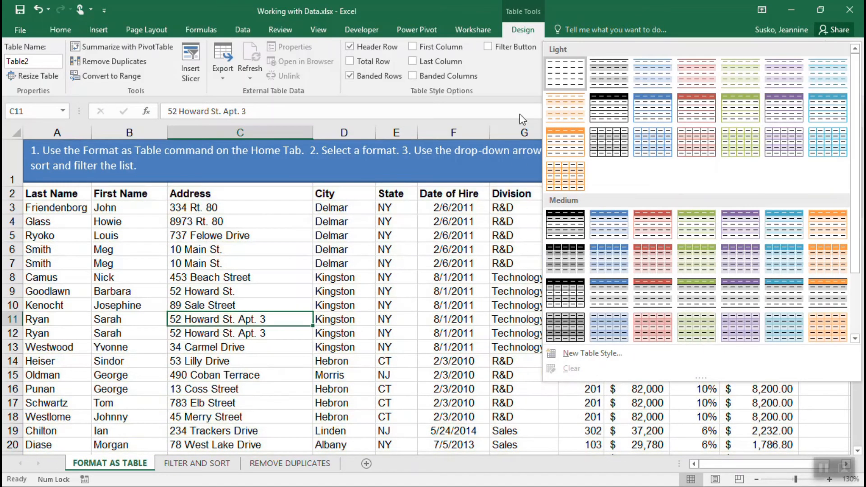
pyautogui.click(509, 74)
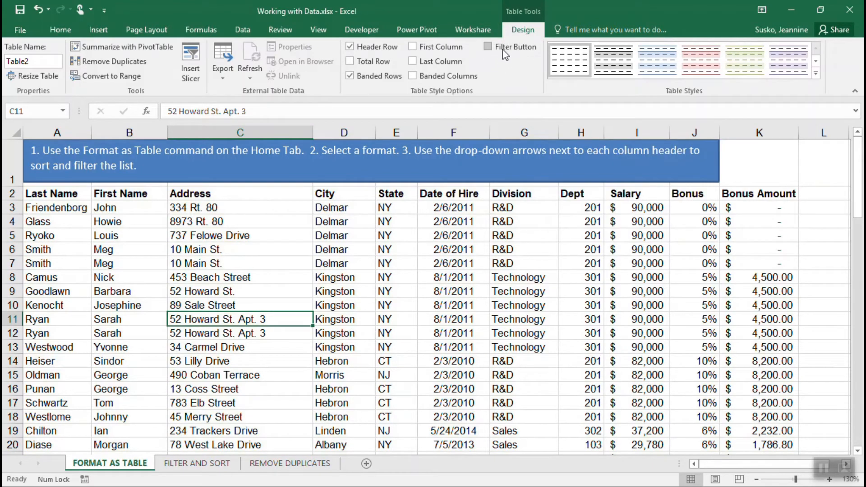
pyautogui.click(111, 77)
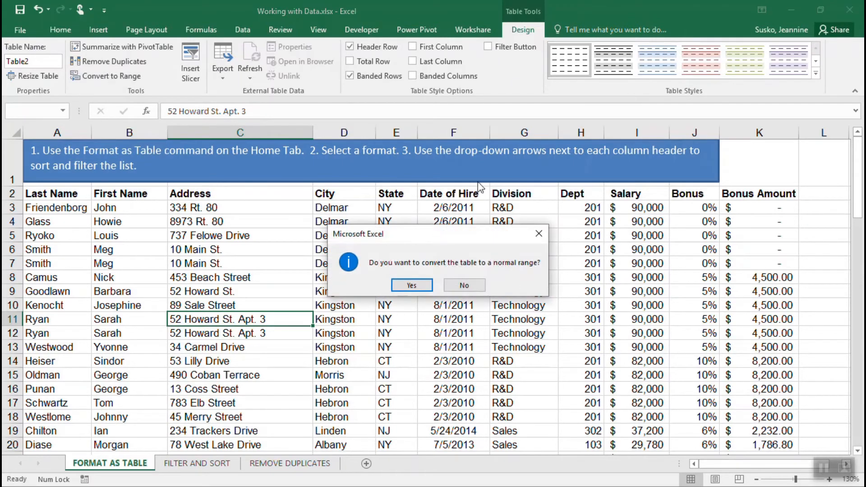
pyautogui.click(411, 286)
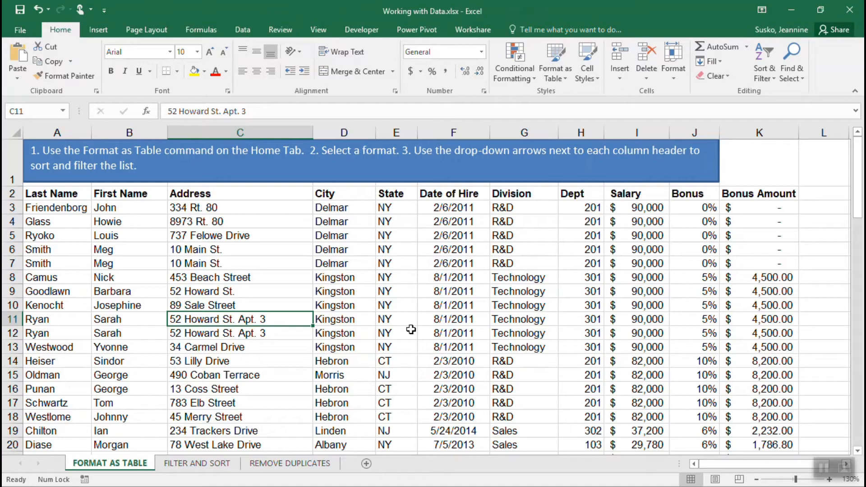
# Step: Switch to the FILTER AND SORT sheet and turn on filtering for its employee list
pyautogui.hotkey('ctrl', 'pagedown')
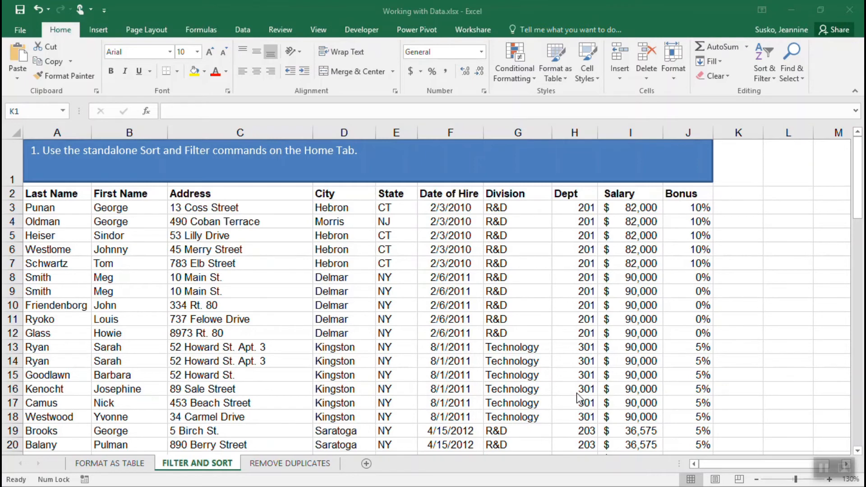
pyautogui.doubleClick(227, 306)
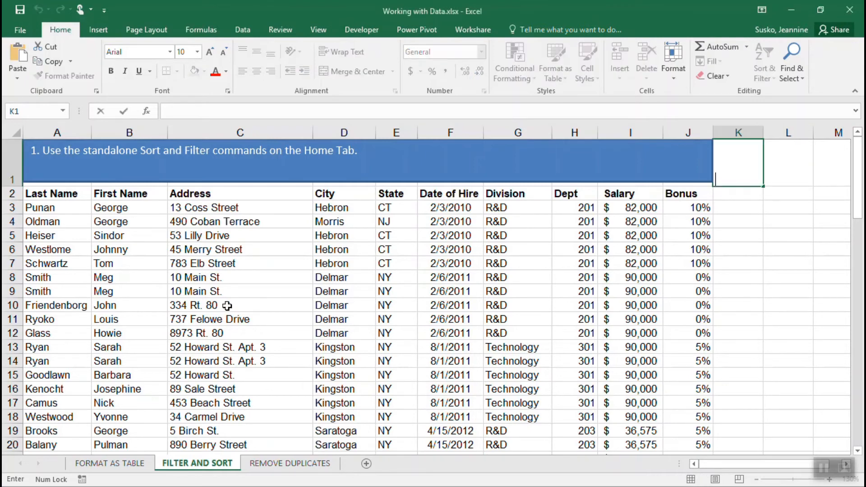
pyautogui.click(226, 306)
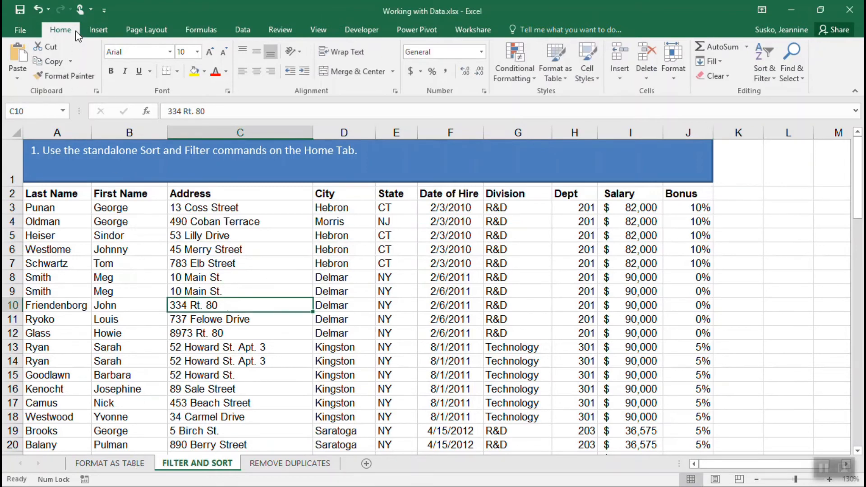
pyautogui.click(775, 77)
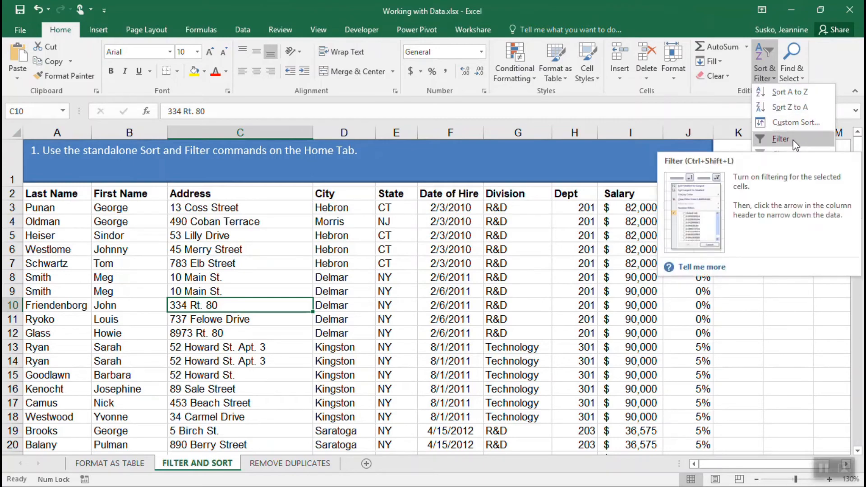
pyautogui.click(780, 139)
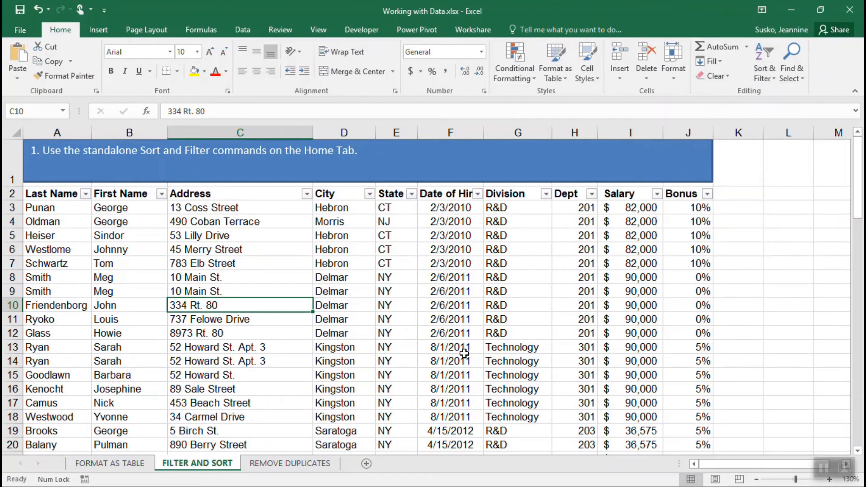
# Step: Filter the employee list by Division to show only the Technology rows, and look through them
pyautogui.click(85, 194)
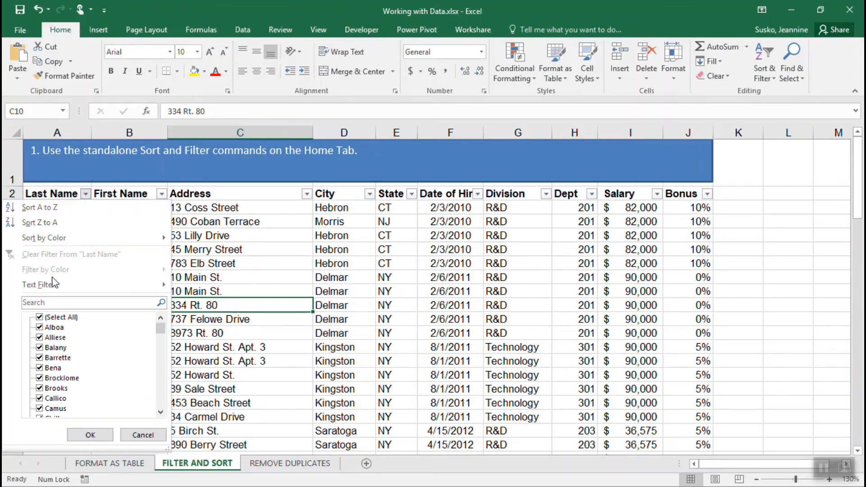
pyautogui.click(90, 435)
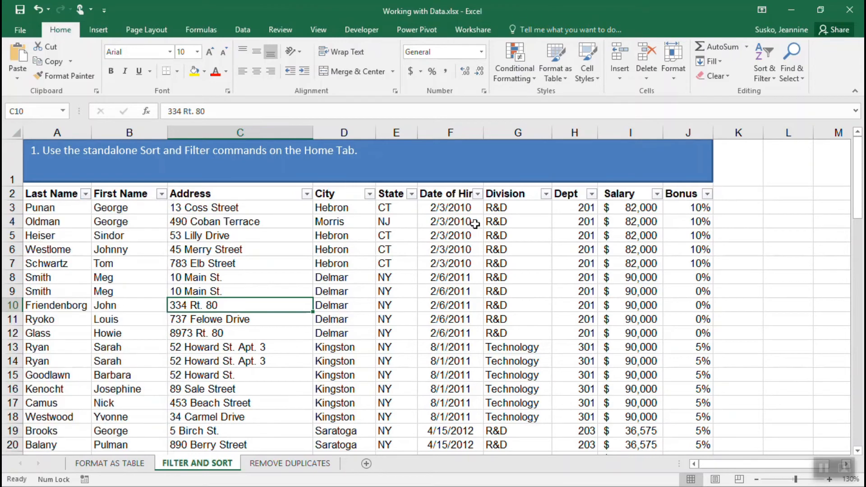
pyautogui.click(545, 194)
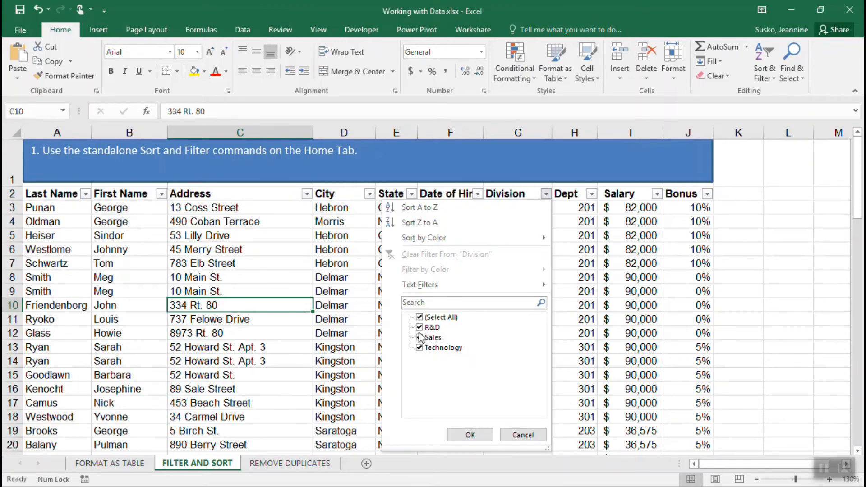
pyautogui.click(419, 317)
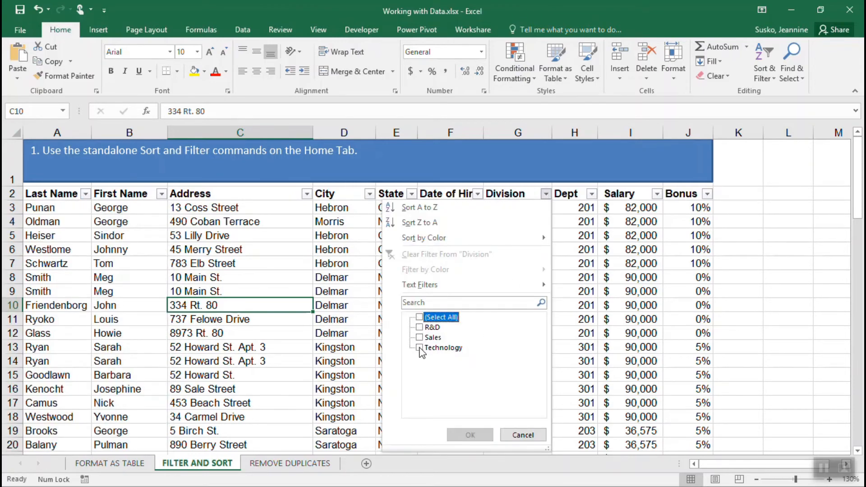
pyautogui.click(420, 348)
pyautogui.click(469, 435)
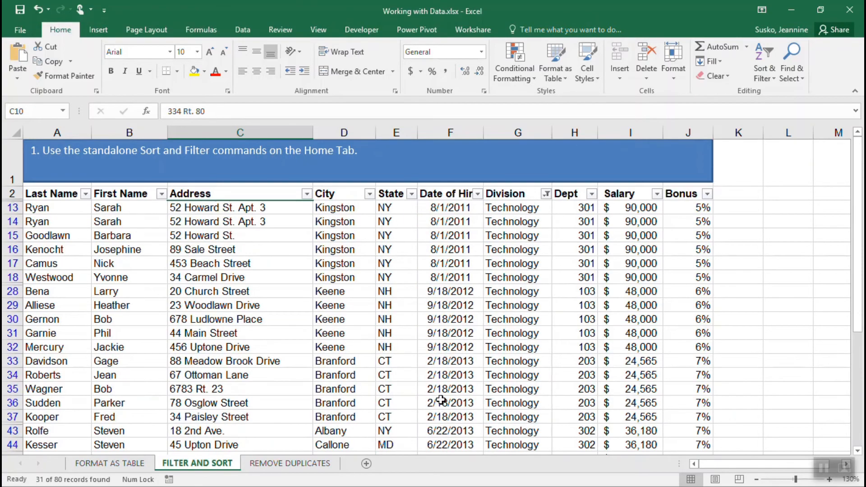
pyautogui.scroll(-2, 315, 295)
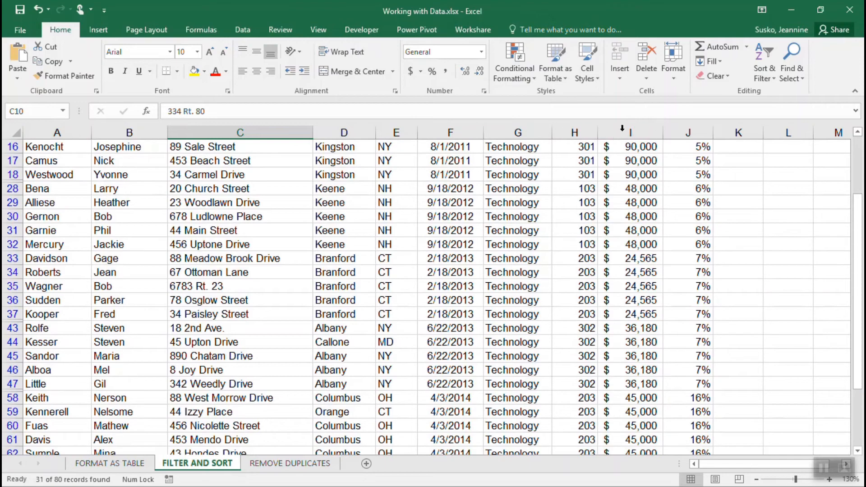
pyautogui.scroll(2, 295, 235)
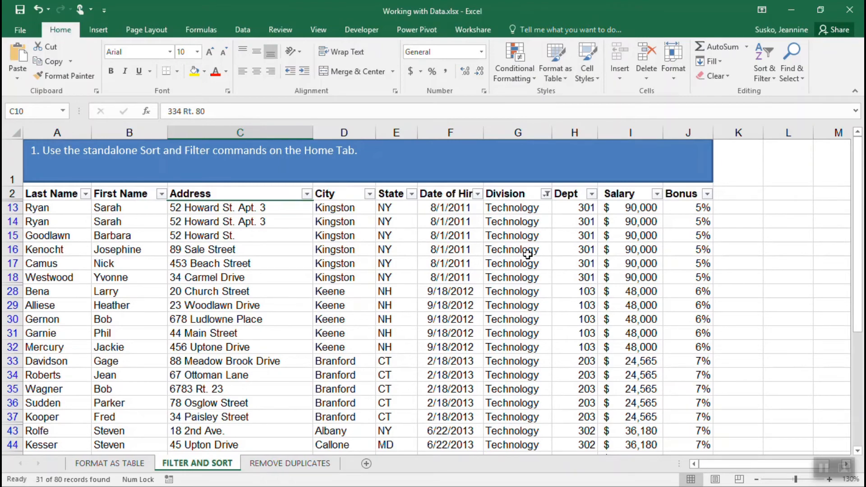
# Step: Reselect all divisions in the Division filter to show the full employee list
pyautogui.click(547, 196)
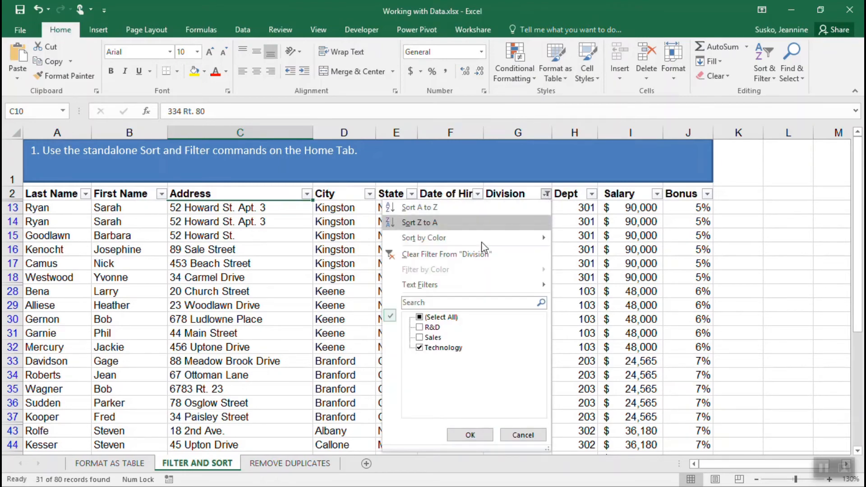
pyautogui.click(428, 318)
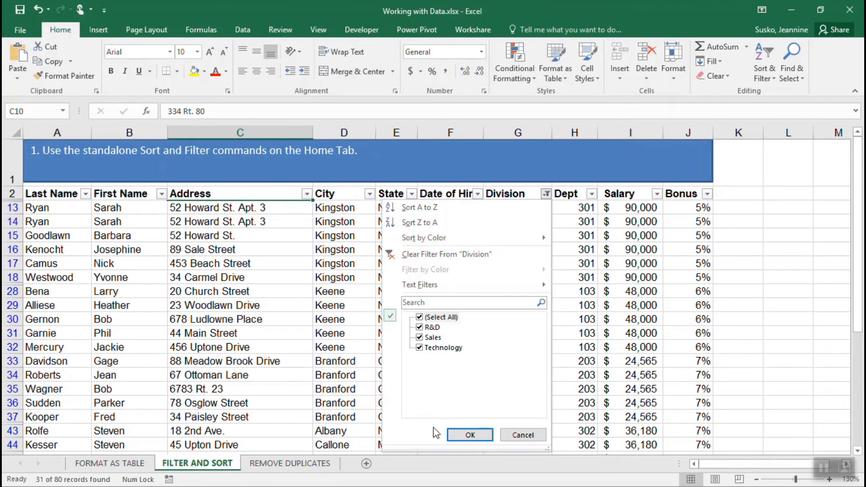
pyautogui.click(474, 435)
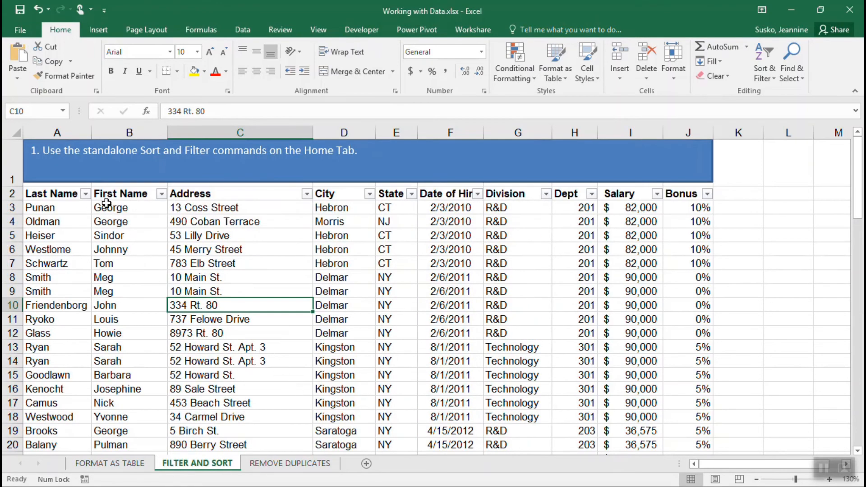
# Step: Sort the employee list by Last Name from A to Z and turn off filtering
pyautogui.click(85, 195)
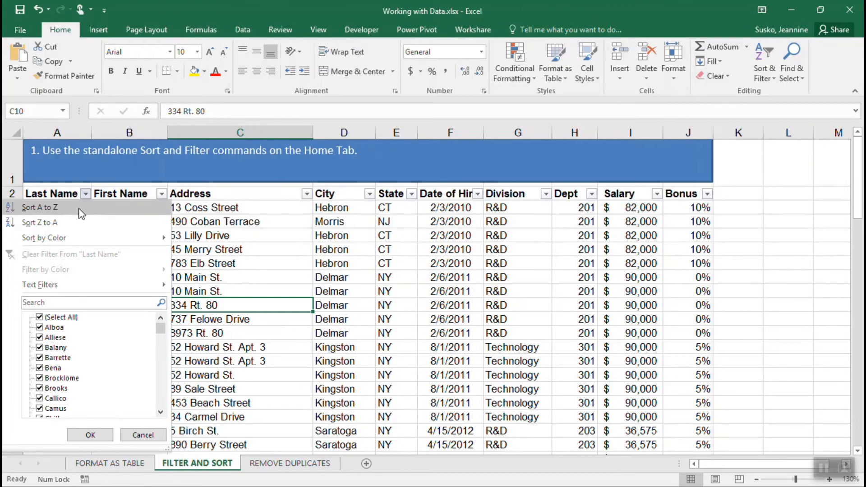
pyautogui.click(81, 209)
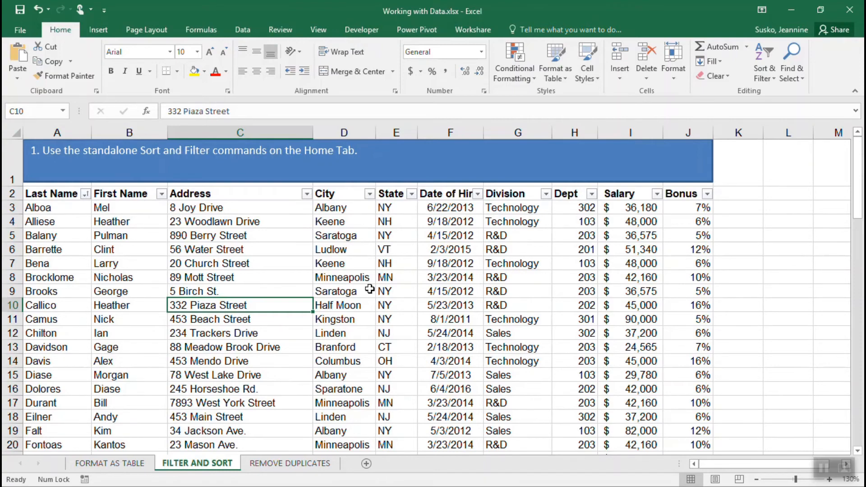
pyautogui.click(771, 75)
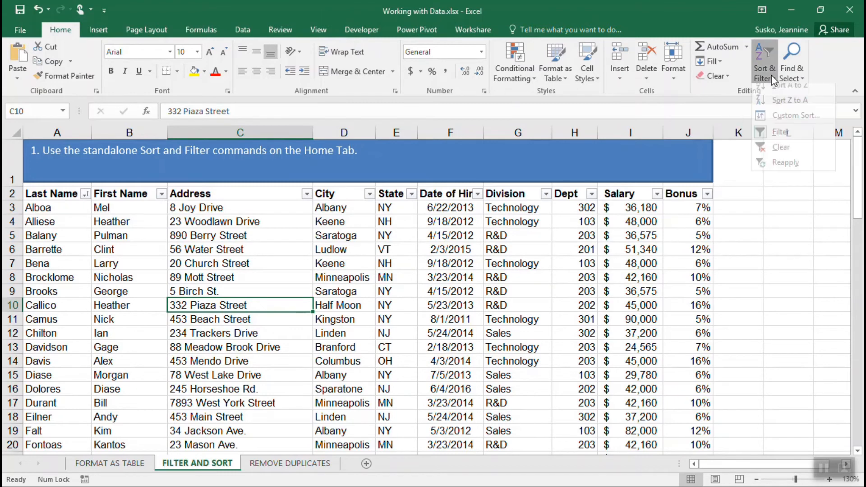
pyautogui.click(787, 140)
# Step: Sort the employee list by Salary from smallest to largest, without using header filter buttons
pyautogui.click(449, 361)
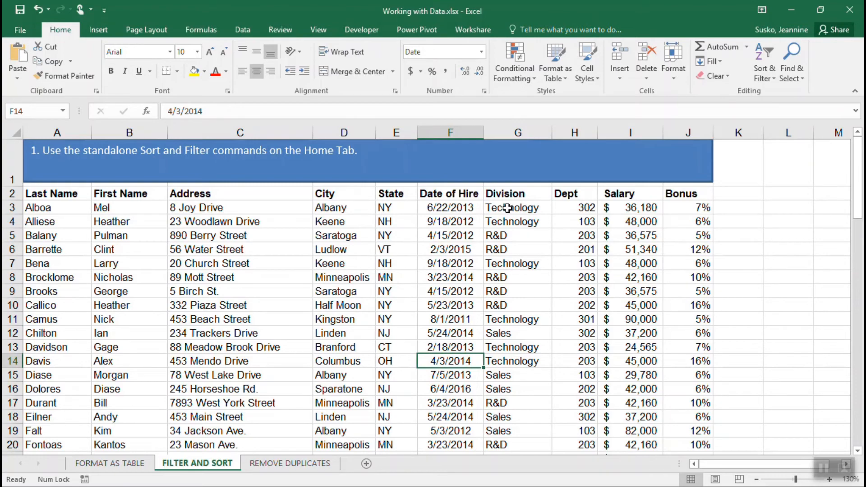
pyautogui.click(630, 205)
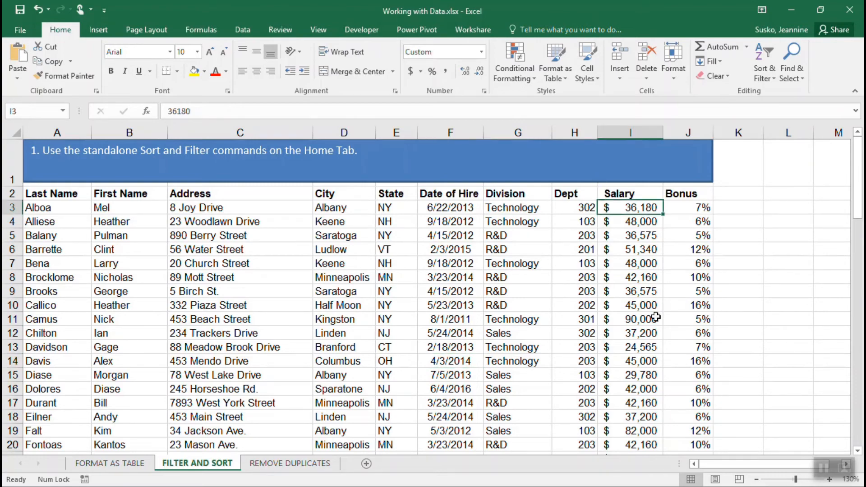
pyautogui.click(632, 306)
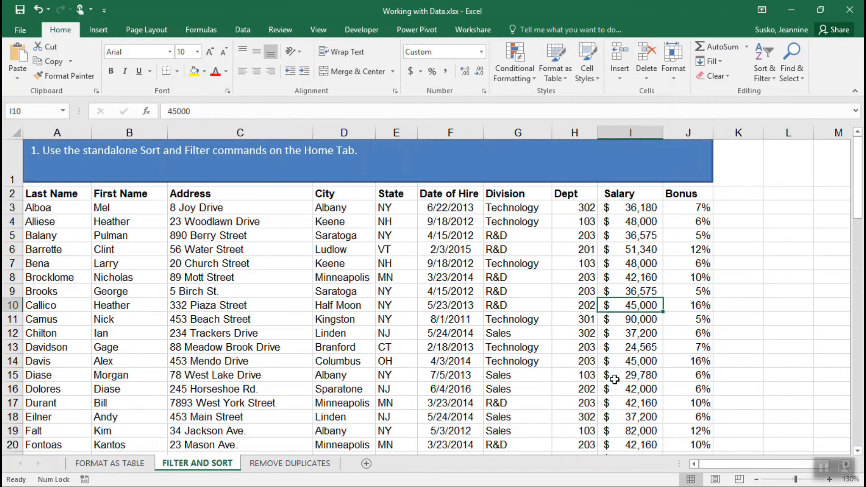
pyautogui.click(771, 78)
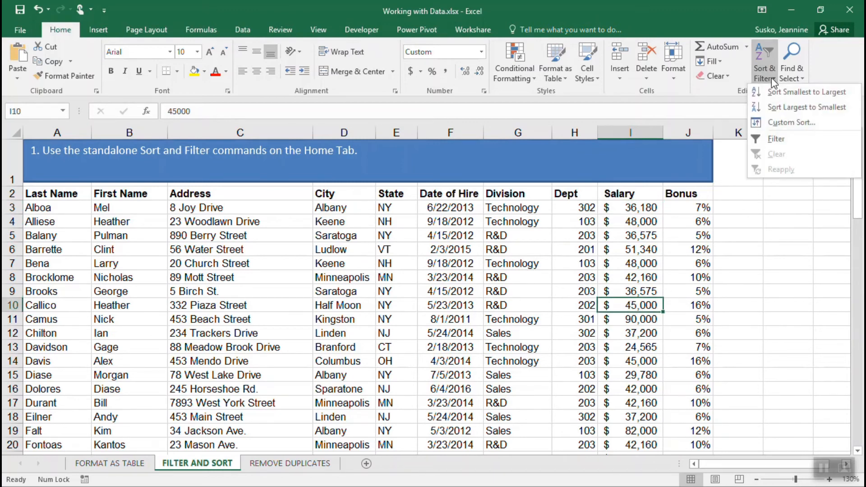
pyautogui.click(817, 93)
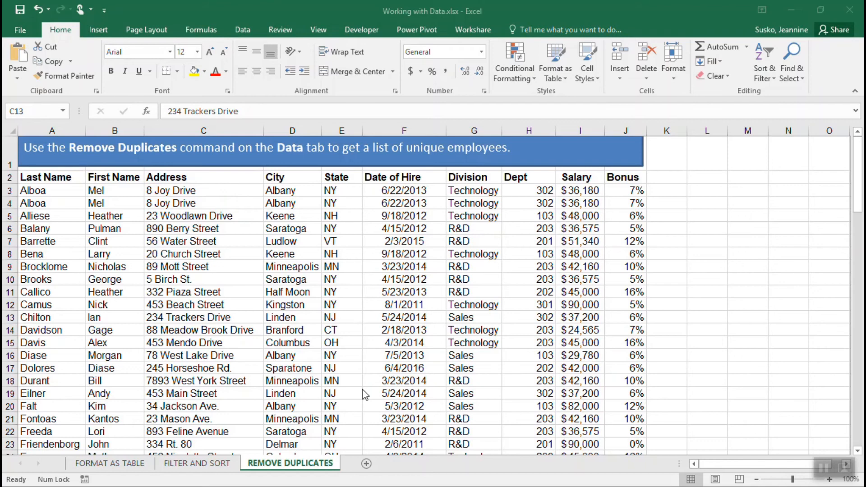
# Step: Examine the employee list on the REMOVE DUPLICATES sheet for repeated employee rows, down to its last row
pyautogui.click(116, 326)
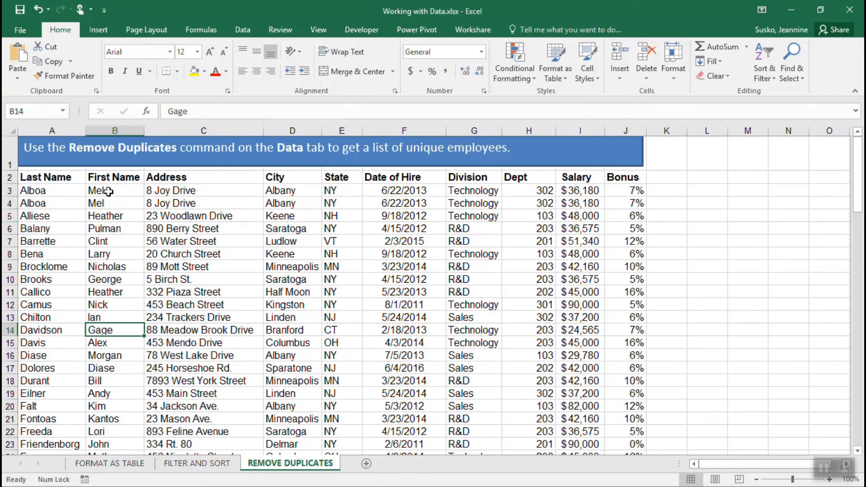
pyautogui.scroll(-2, 163, 318)
pyautogui.scroll(-2, 163, 317)
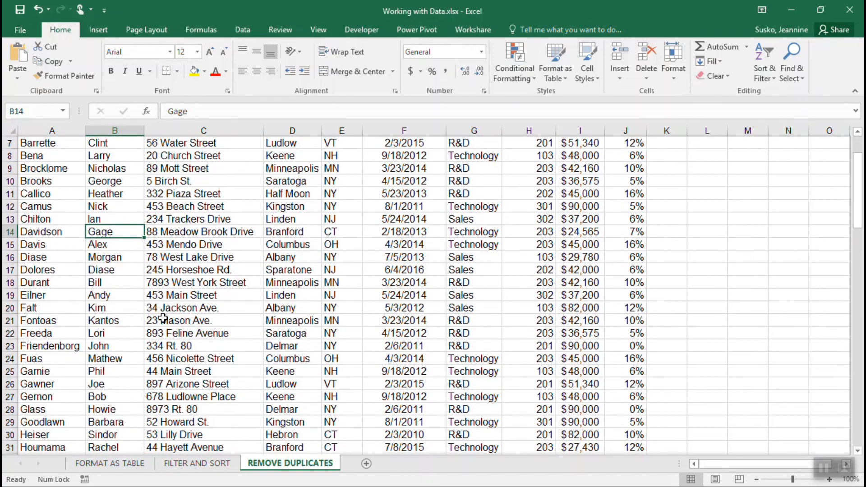
pyautogui.scroll(-4, 163, 317)
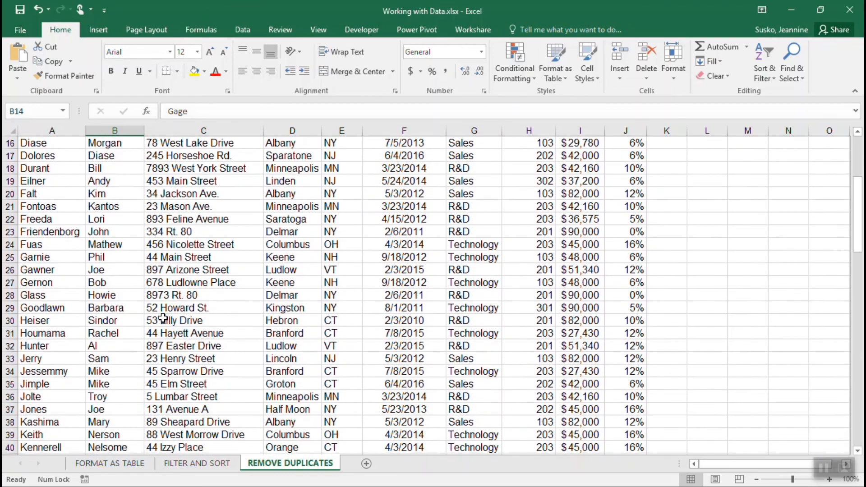
pyautogui.scroll(-8, 163, 317)
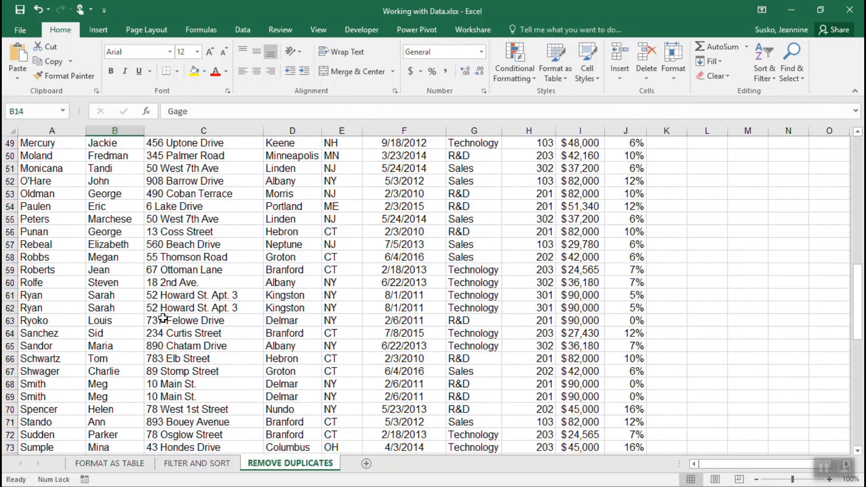
pyautogui.scroll(-4, 162, 317)
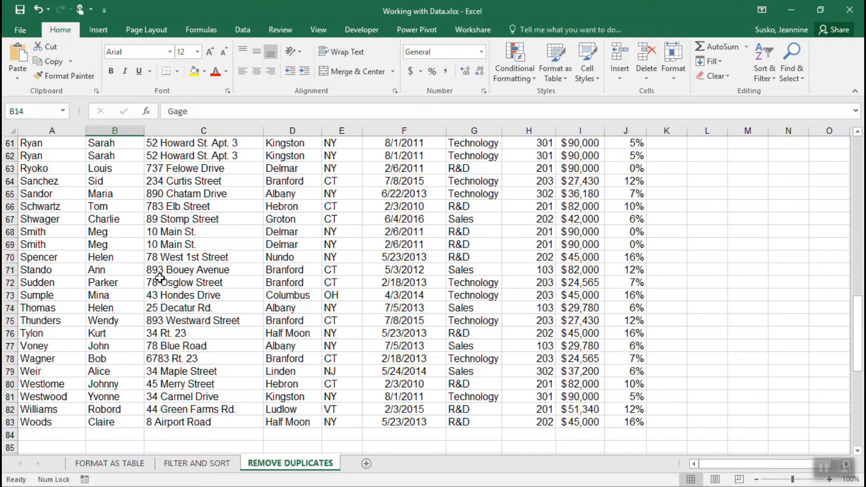
pyautogui.scroll(1, 160, 277)
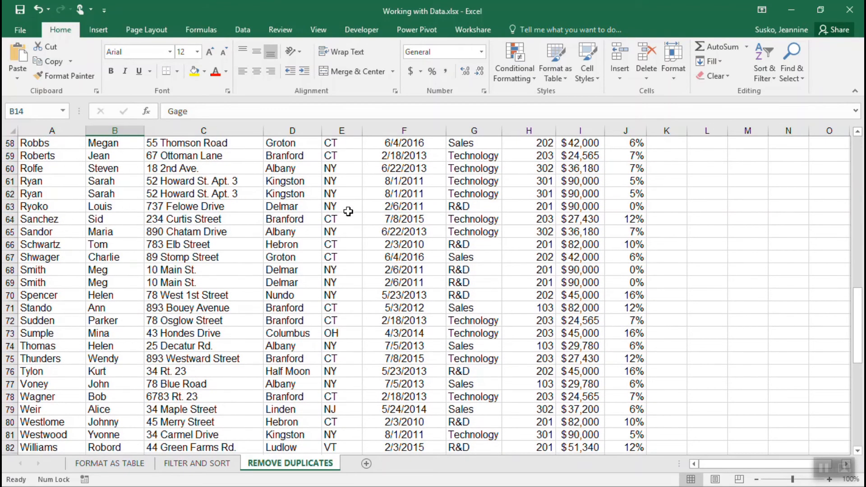
pyautogui.scroll(19, 312, 312)
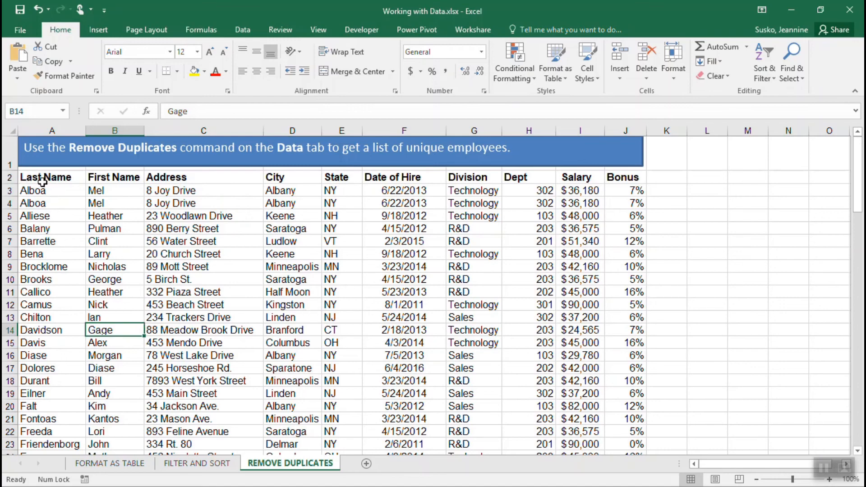
pyautogui.scroll(-4, 84, 243)
pyautogui.scroll(-19, 84, 243)
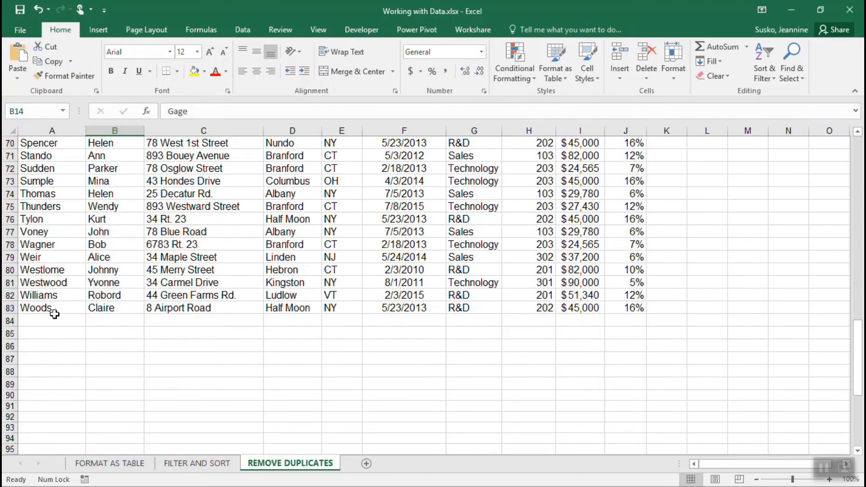
# Step: Remove duplicate rows from the employee list, comparing all columns and treating the first row as headers
pyautogui.scroll(20, 214, 320)
pyautogui.scroll(1, 214, 321)
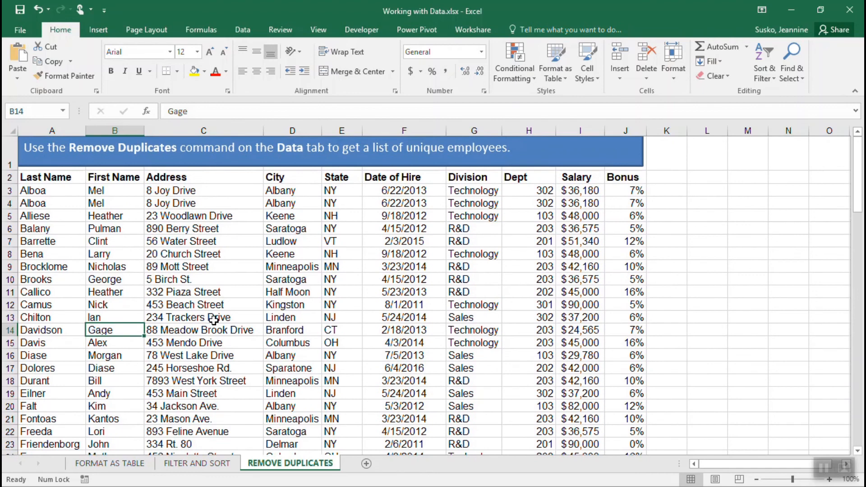
pyautogui.click(213, 321)
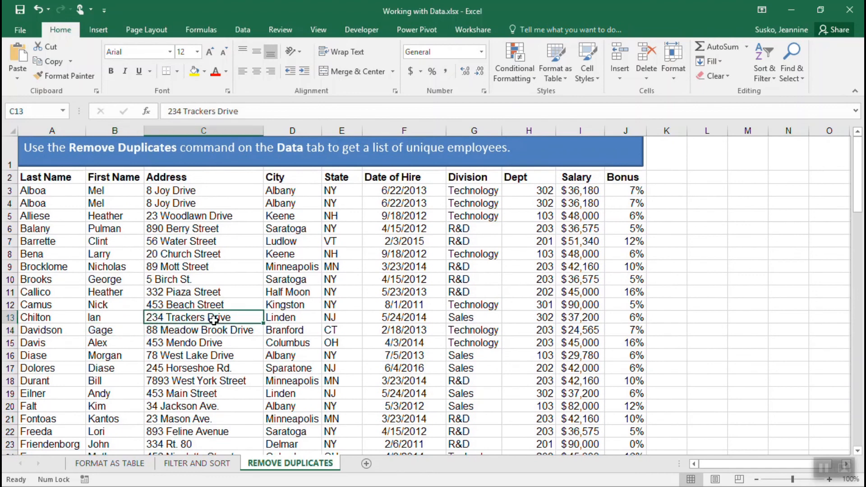
pyautogui.click(245, 30)
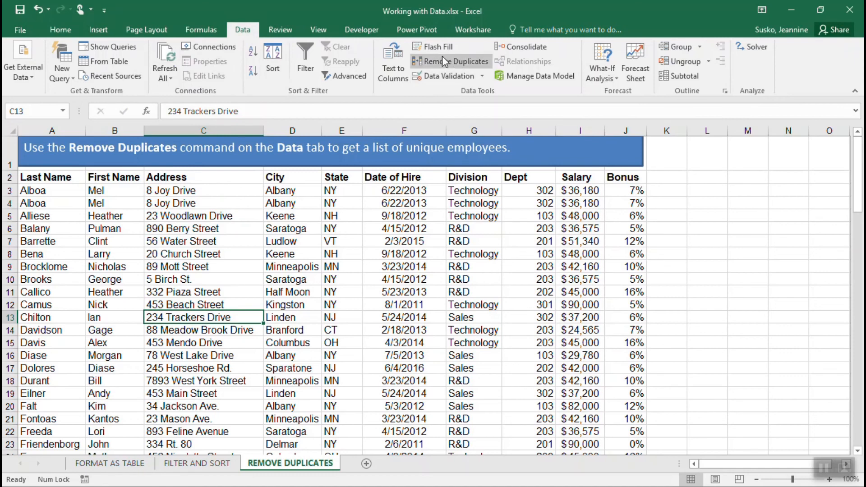
pyautogui.click(473, 61)
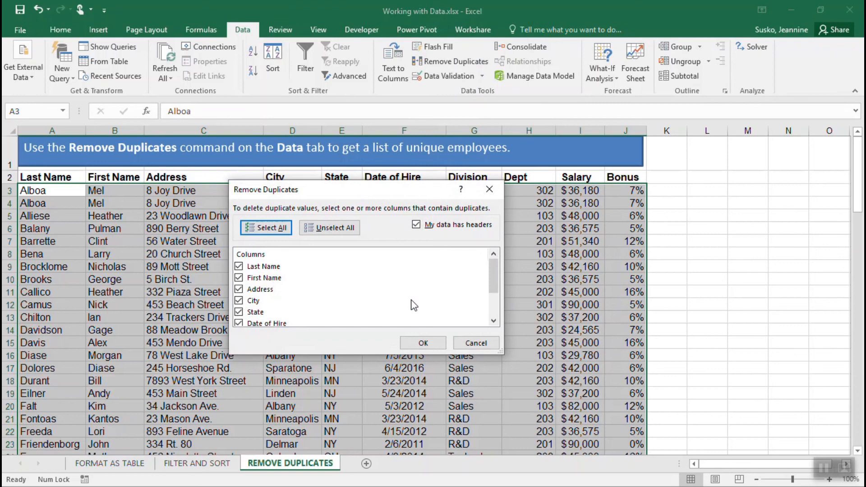
pyautogui.scroll(-2, 275, 295)
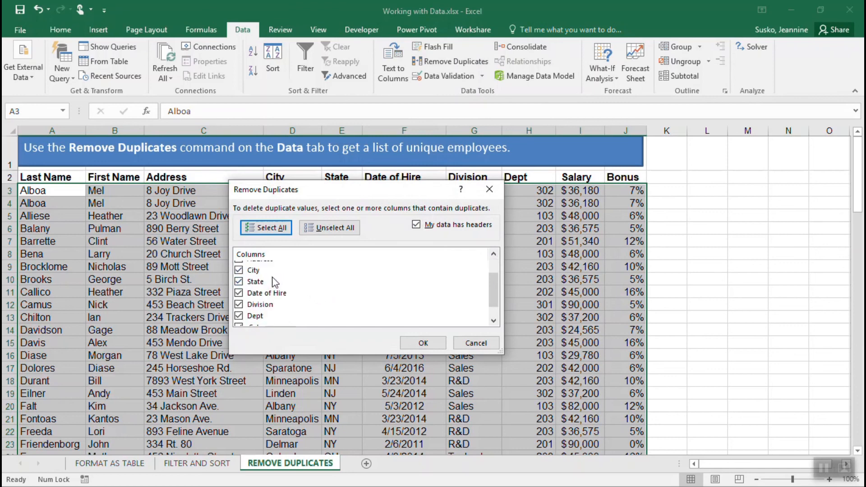
pyautogui.scroll(2, 278, 315)
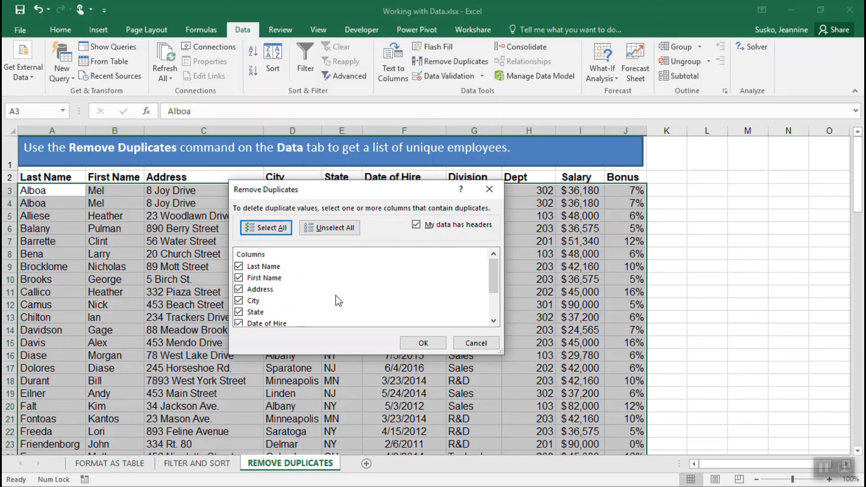
pyautogui.click(423, 344)
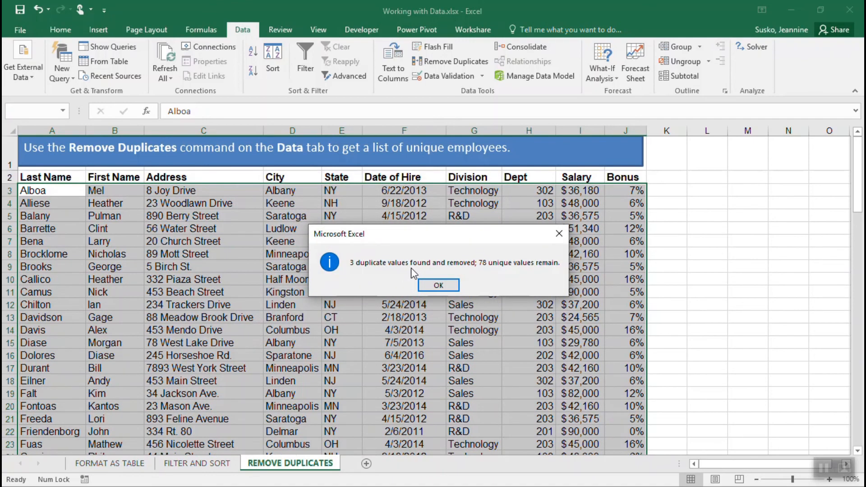
pyautogui.click(449, 288)
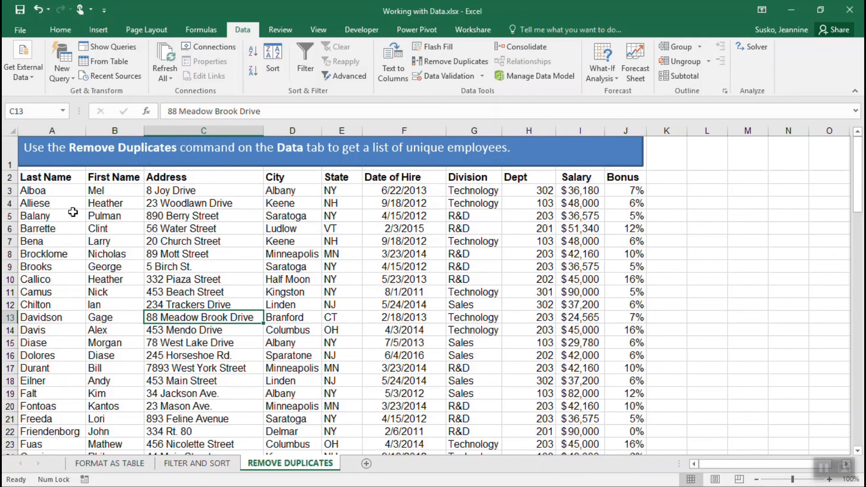
# Step: Review the deduplicated employee list down to its last row and return to its beginning, selecting cell C7
pyautogui.scroll(-7, 73, 212)
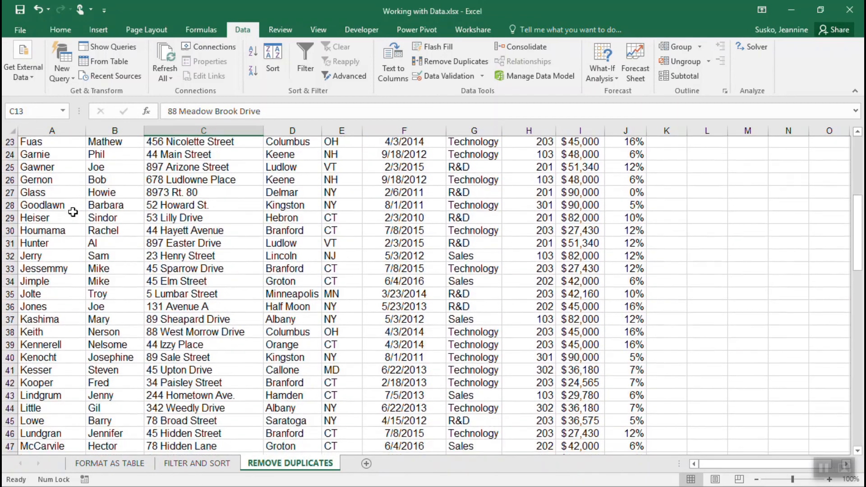
pyautogui.scroll(-9, 72, 212)
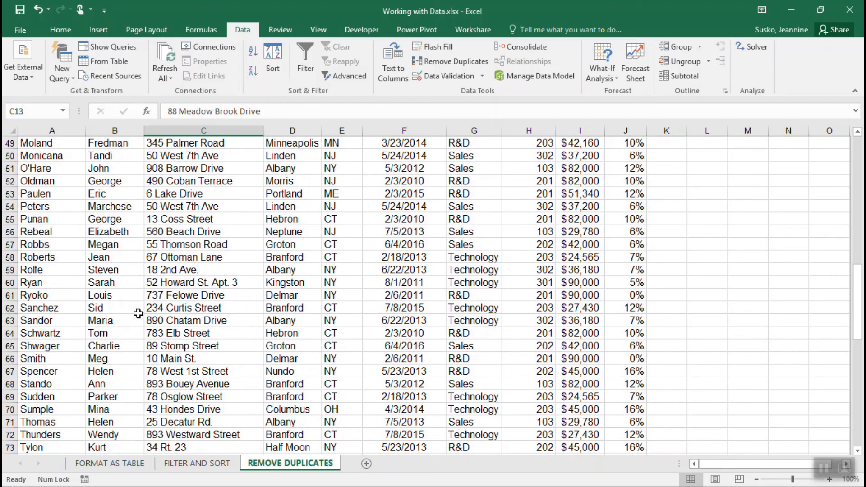
pyautogui.scroll(-4, 138, 313)
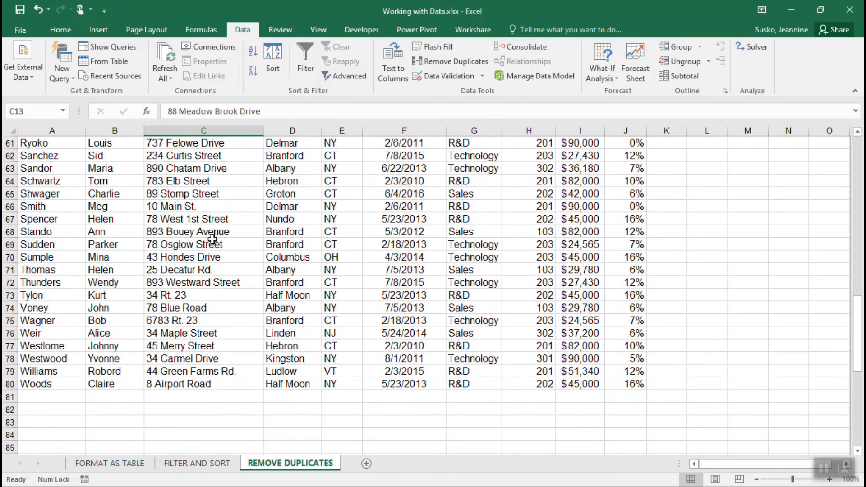
pyautogui.scroll(1, 242, 239)
pyautogui.scroll(20, 242, 239)
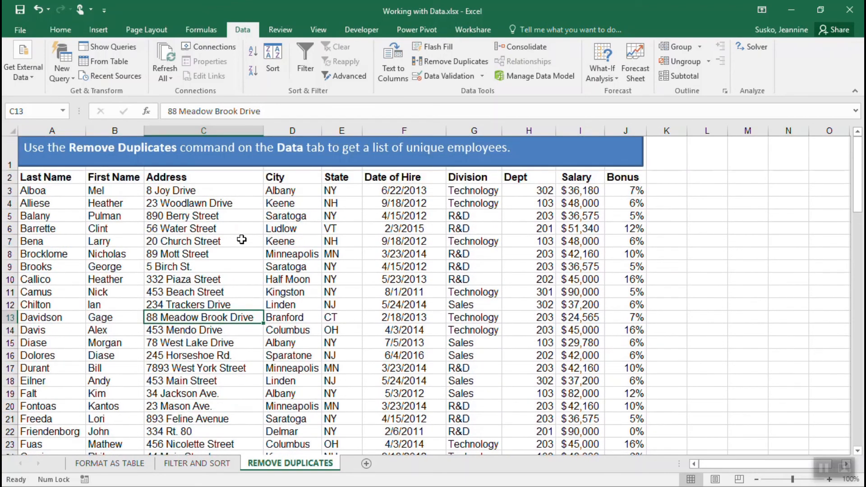
pyautogui.click(242, 239)
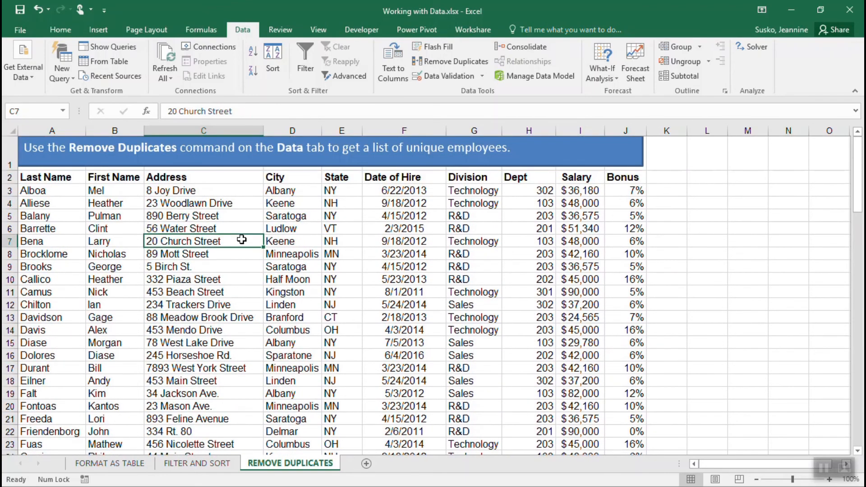